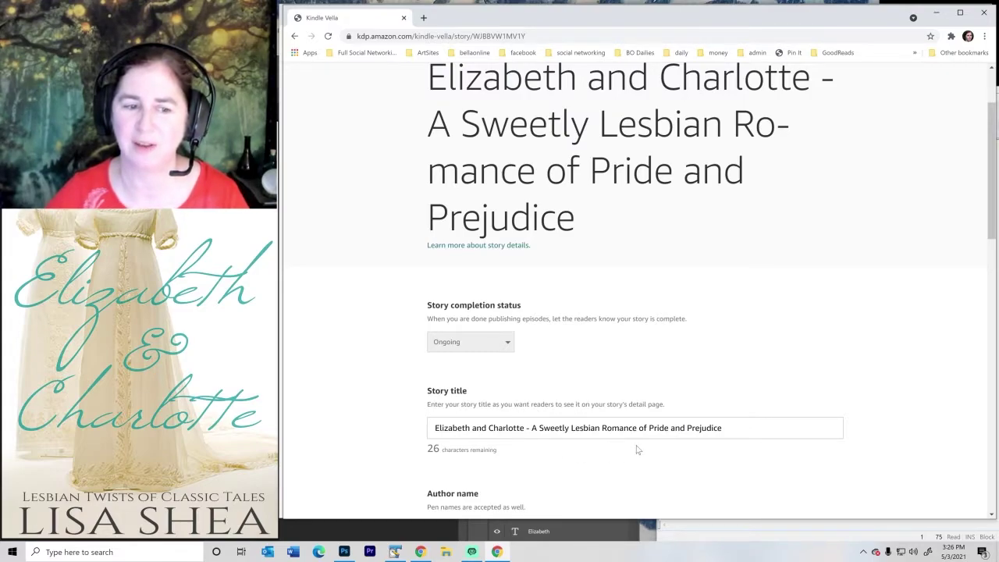
- Change the story title to "Elizabeth and Charlotte - A Sweet Lesbian Romance of Pride and Prejudice"
{"action": "scroll", "coordinate": [638, 449], "scroll_direction": "down", "scroll_amount": 1}
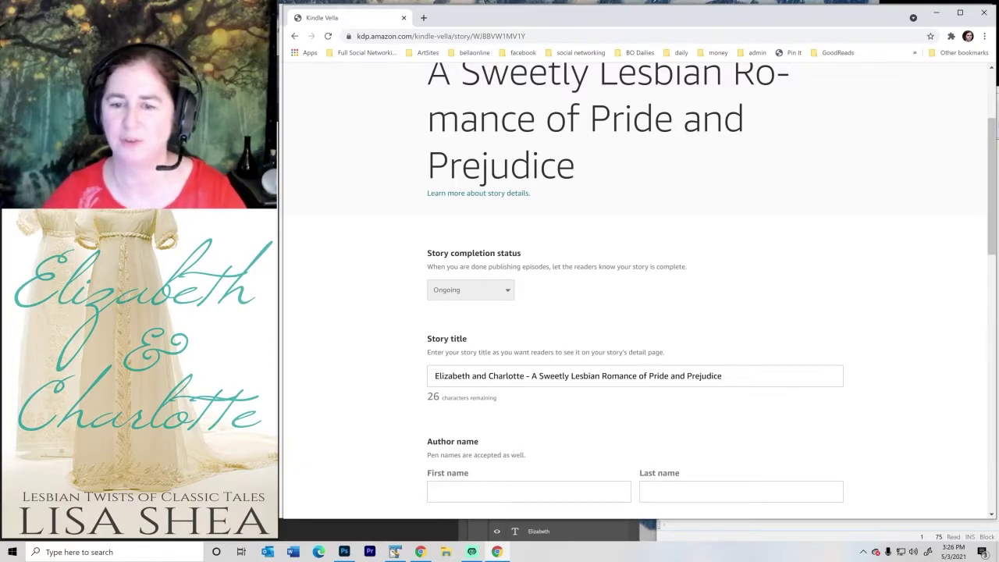
{"action": "left_click", "coordinate": [569, 376]}
{"action": "key", "text": "BackSpace"}
{"action": "key", "text": "BackSpace"}
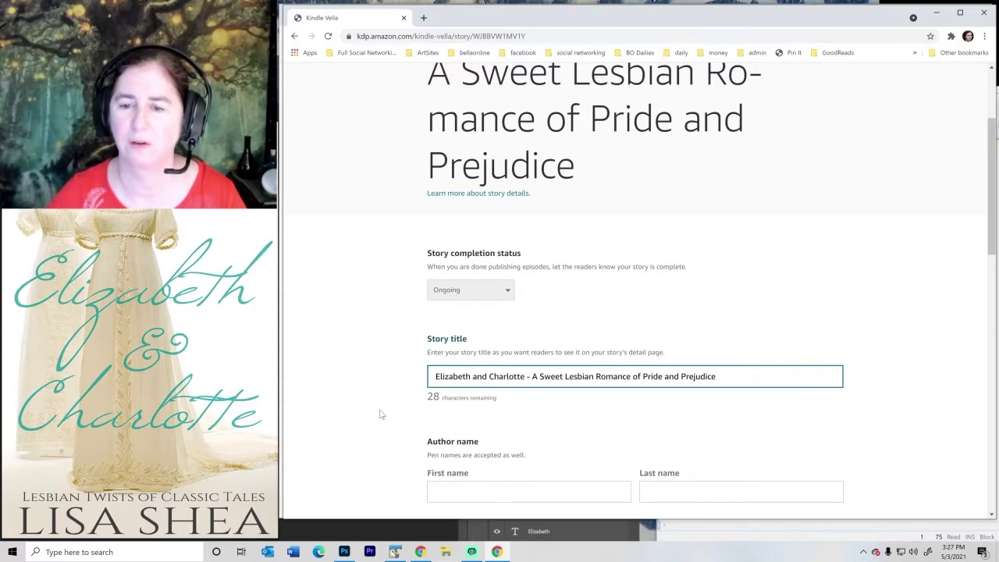
- Fill in the author's first name and last name for the story
{"action": "scroll", "coordinate": [380, 414], "scroll_direction": "down", "scroll_amount": 1}
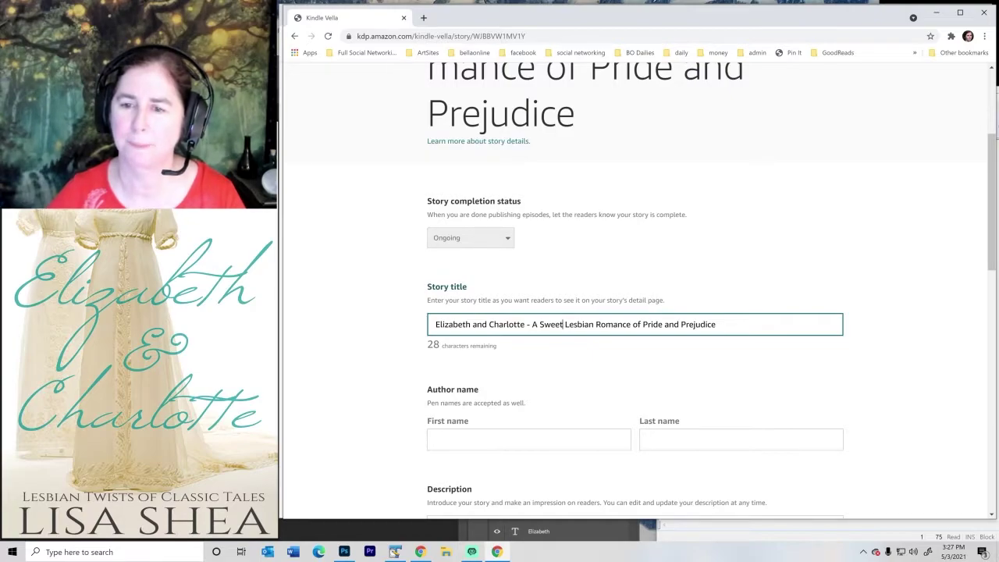
{"action": "scroll", "coordinate": [602, 368], "scroll_direction": "down", "scroll_amount": 2}
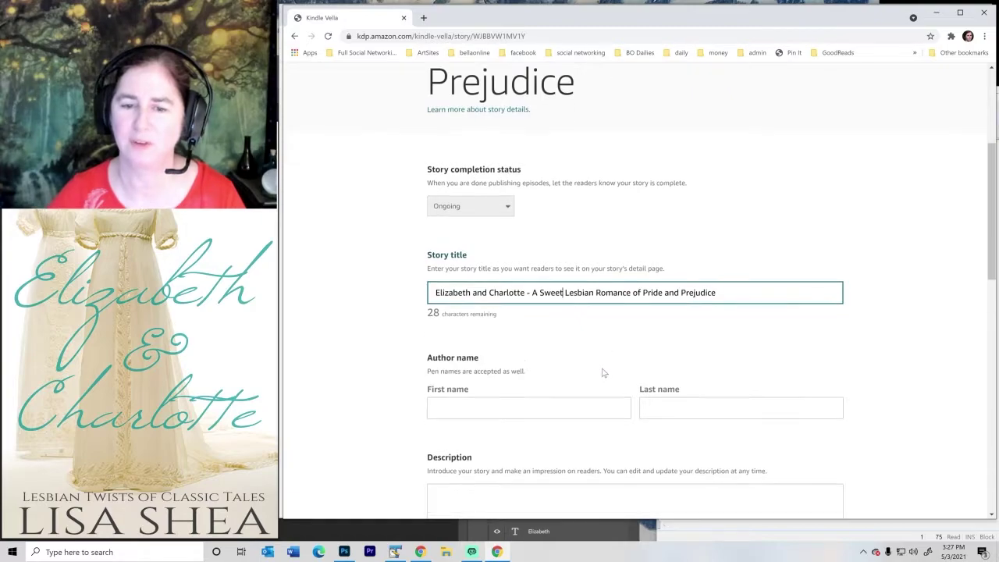
{"action": "left_click", "coordinate": [529, 283]}
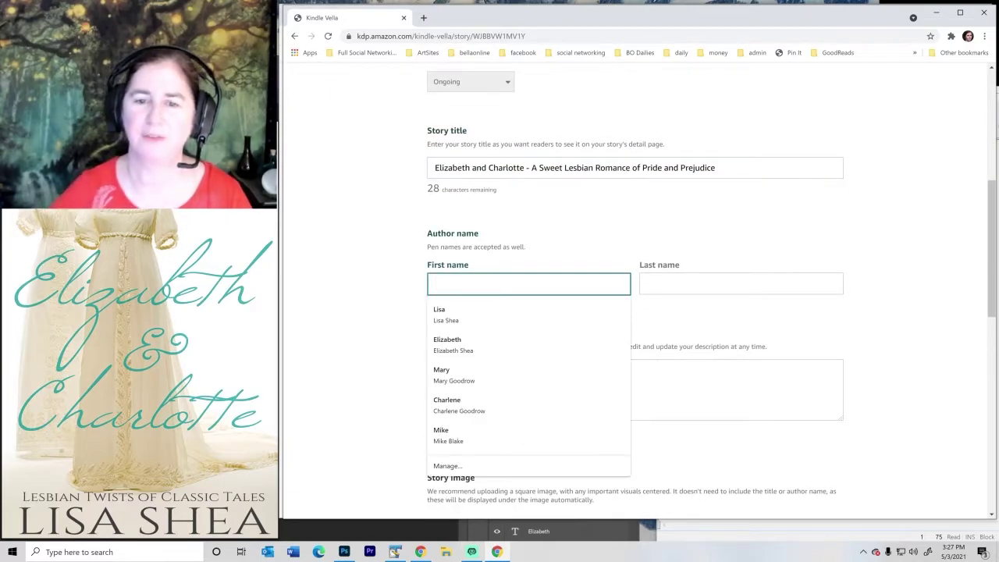
{"action": "type", "text": "Kusas"}
{"action": "key", "text": "Tab"}
{"action": "type", "text": "Sea=="}
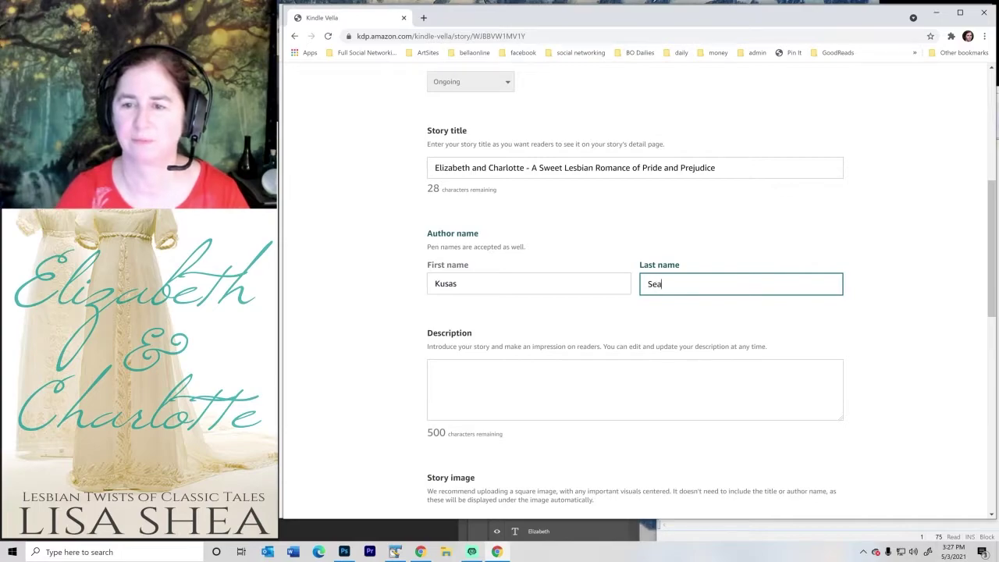
{"action": "key", "text": "BackSpace"}
{"action": "key", "text": "BackSpace"}
{"action": "key", "text": "BackSpace"}
{"action": "key", "text": "BackSpace"}
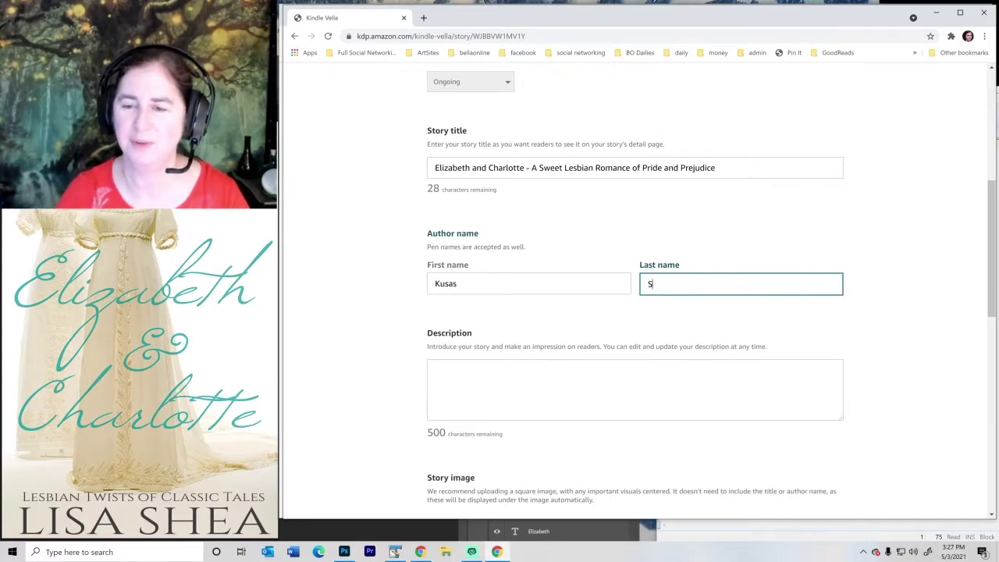
{"action": "type", "text": "hea"}
{"action": "key", "text": "Tab"}
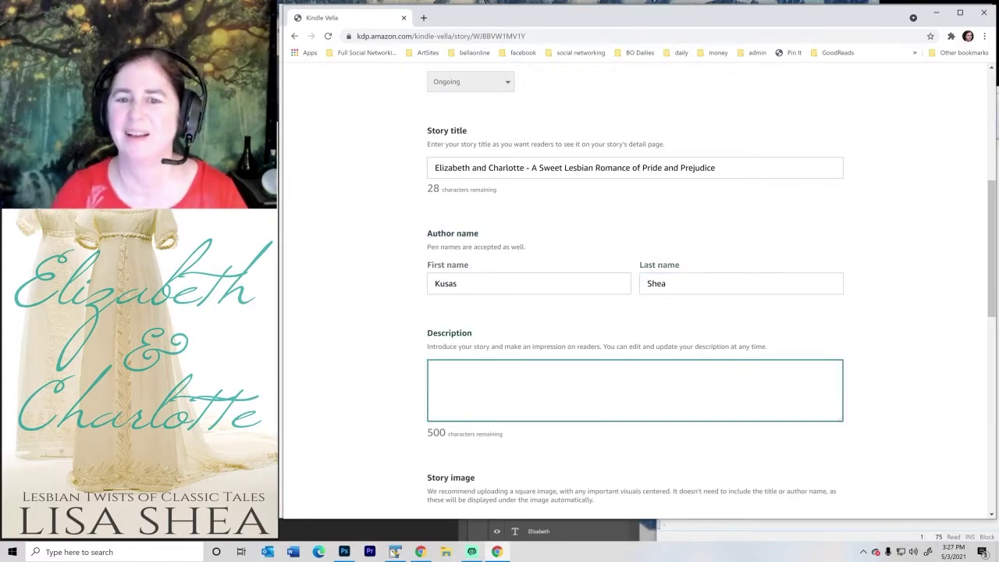
- Correct the misspelled author first name
{"action": "left_click", "coordinate": [458, 283]}
{"action": "left_click_drag", "start_coordinate": [458, 284], "coordinate": [302, 287]}
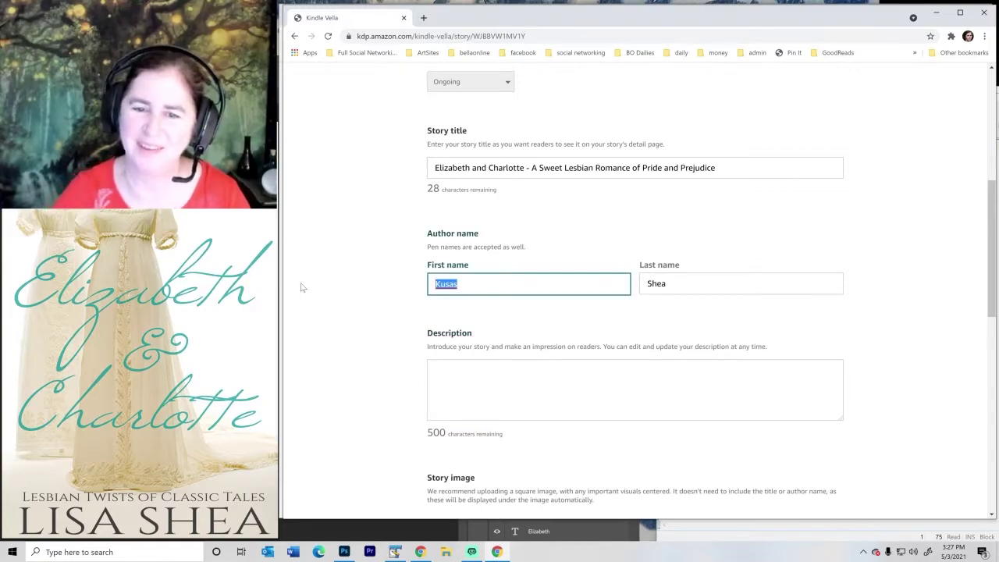
{"action": "type", "text": "Lisa"}
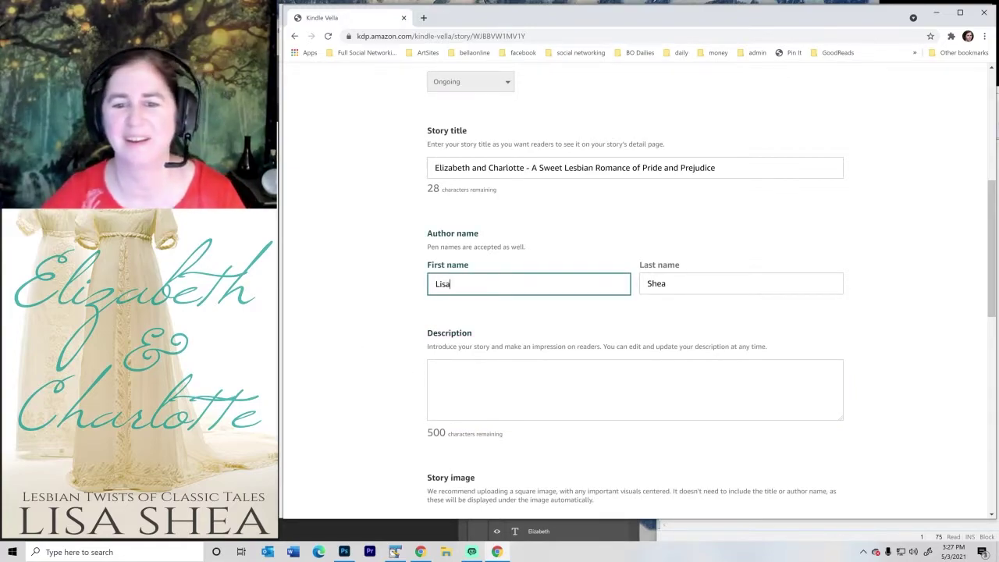
{"action": "key", "text": "Tab"}
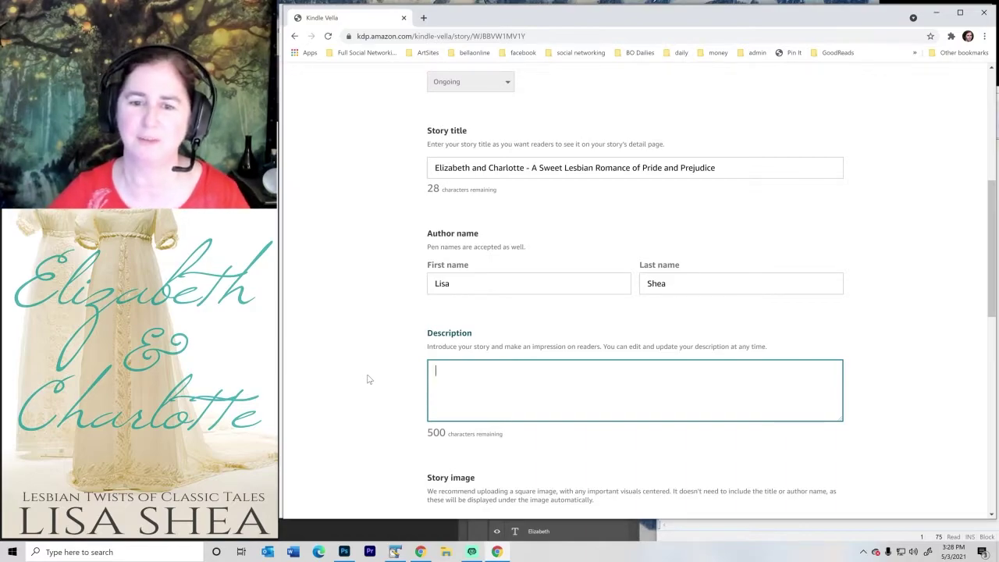
- Begin the story description with "The classic tale of Pride and Prejudice gets a gently romantic update!"
{"action": "scroll", "coordinate": [373, 384], "scroll_direction": "down", "scroll_amount": 1}
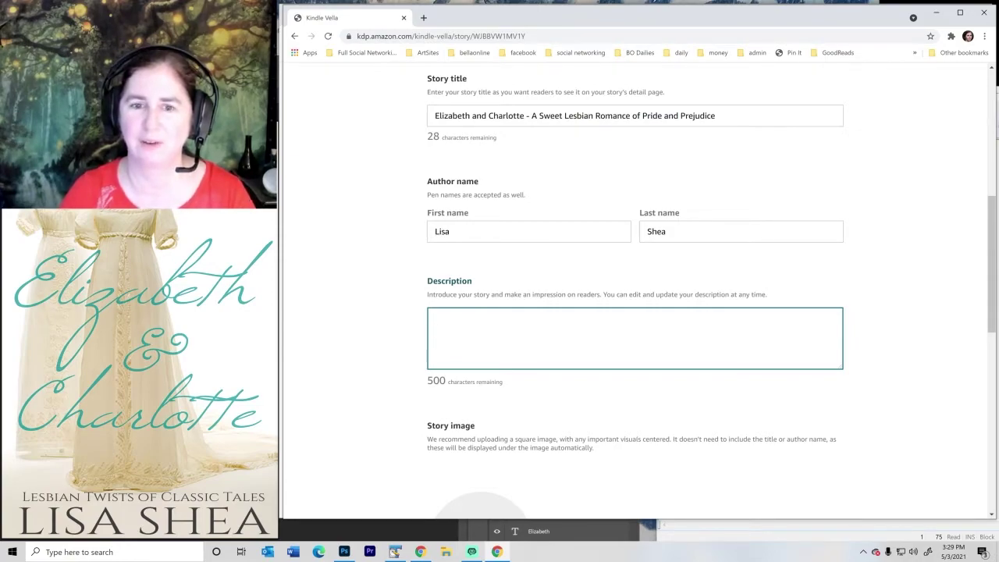
{"action": "type", "text": "T"}
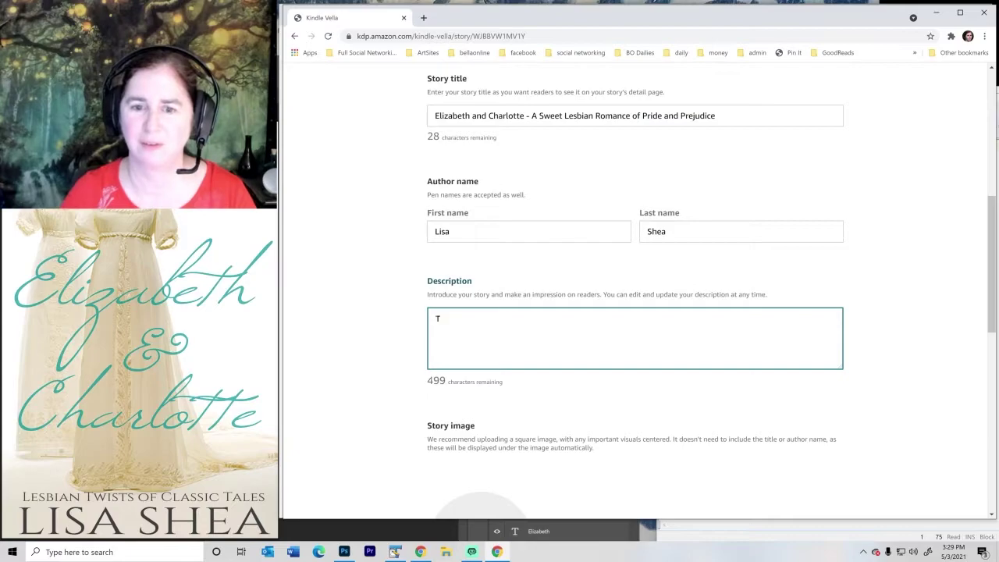
{"action": "type", "text": "he classi"}
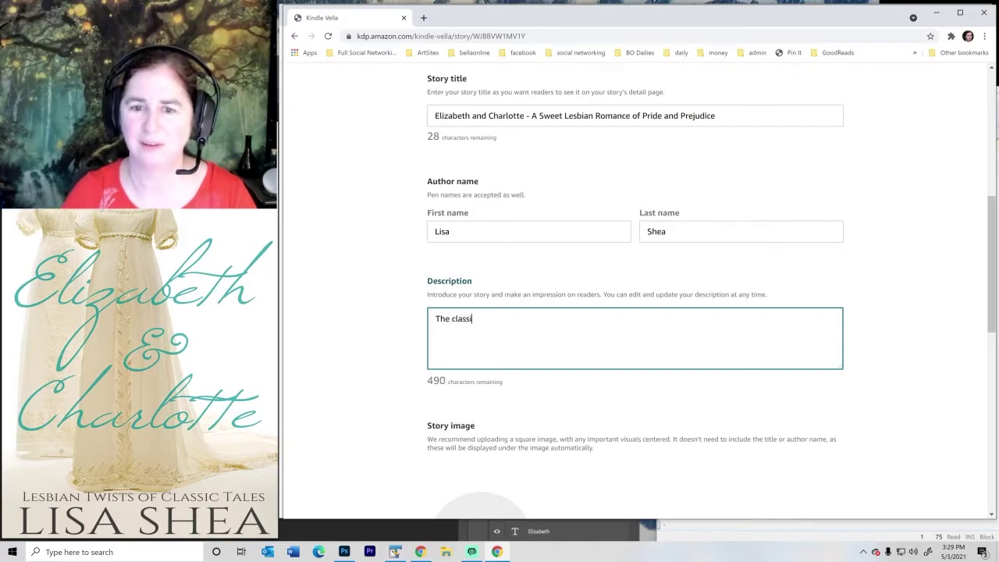
{"action": "type", "text": "c tale of"}
{"action": "key", "text": "BackSpace"}
{"action": "key", "text": "BackSpace"}
{"action": "key", "text": "BackSpace"}
{"action": "key", "text": "BackSpace"}
{"action": "key", "text": "BackSpace"}
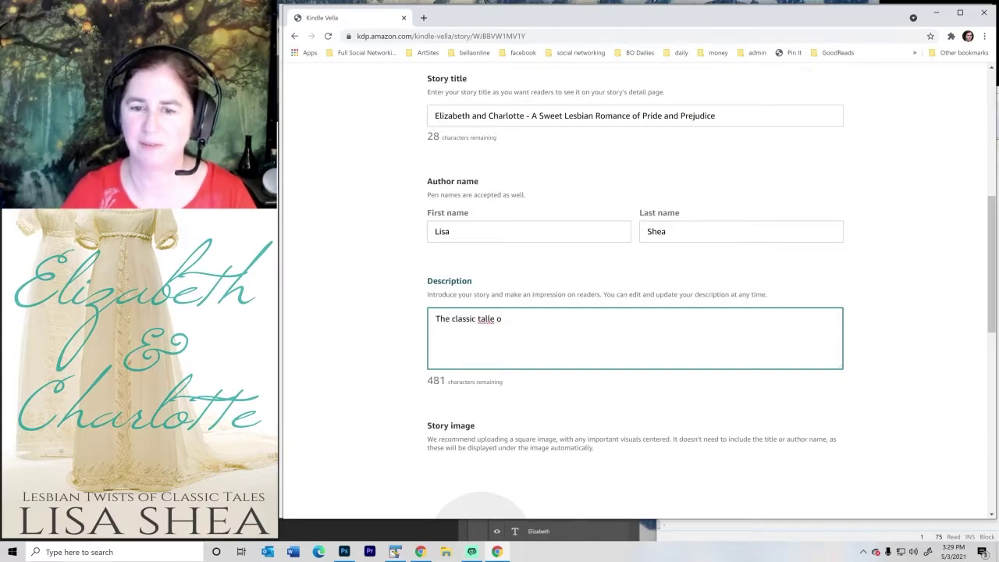
{"action": "type", "text": "l"}
{"action": "key", "text": "BackSpace"}
{"action": "type", "text": "e of P"}
{"action": "key", "text": "BackSpace"}
{"action": "key", "text": "BackSpace"}
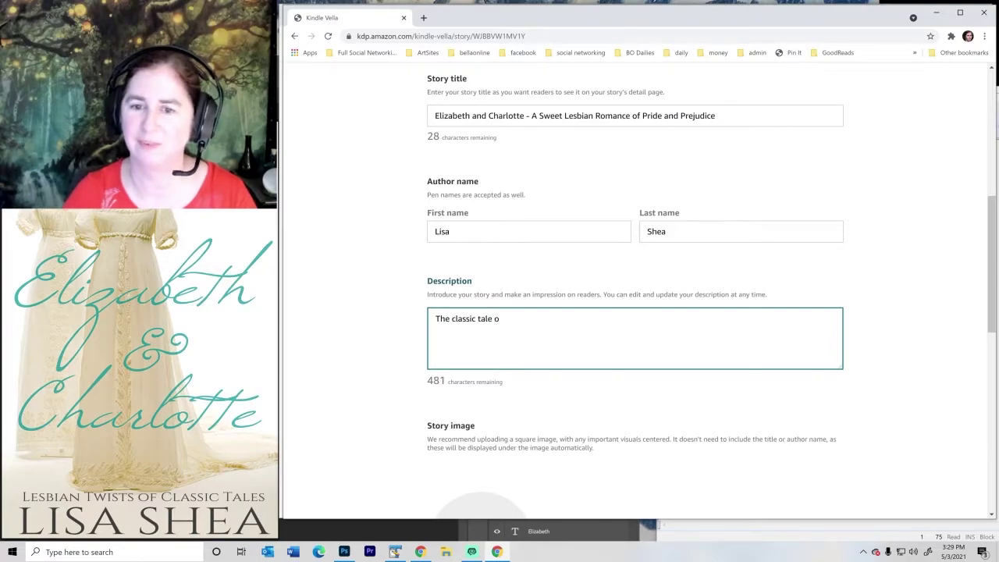
{"action": "type", "text": "Pride and Pre"}
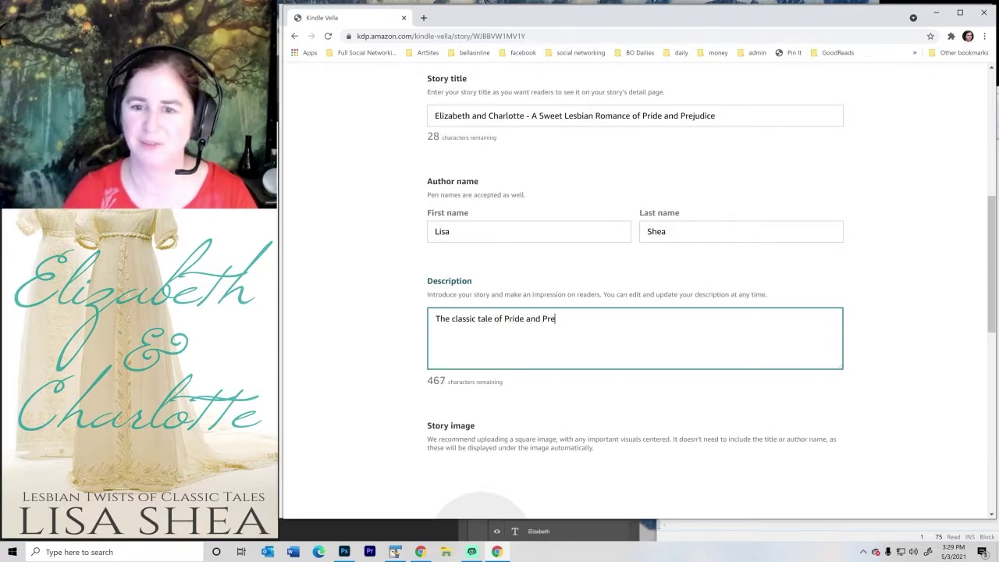
{"action": "type", "text": "judice gets"}
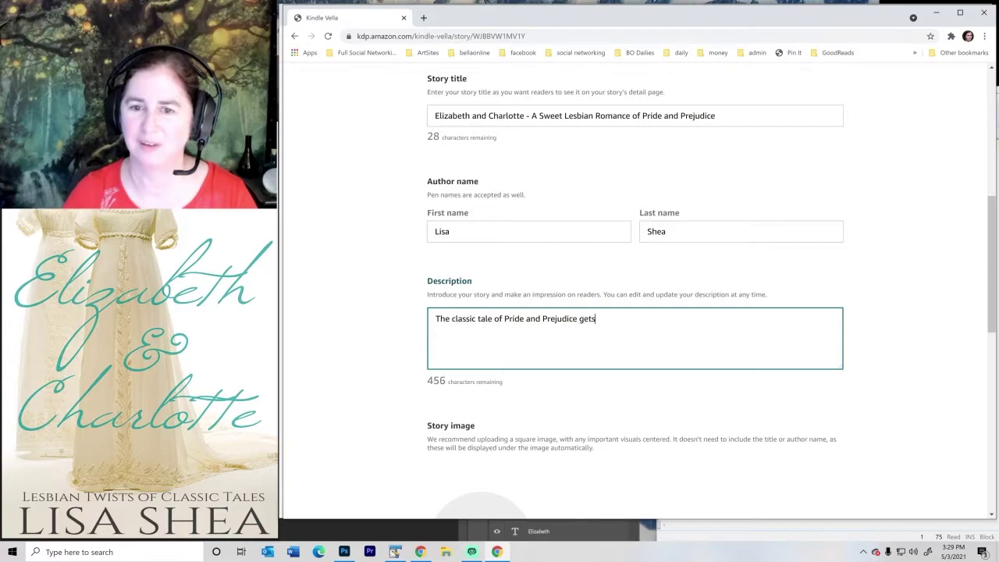
{"action": "type", "text": " a gently romantic"}
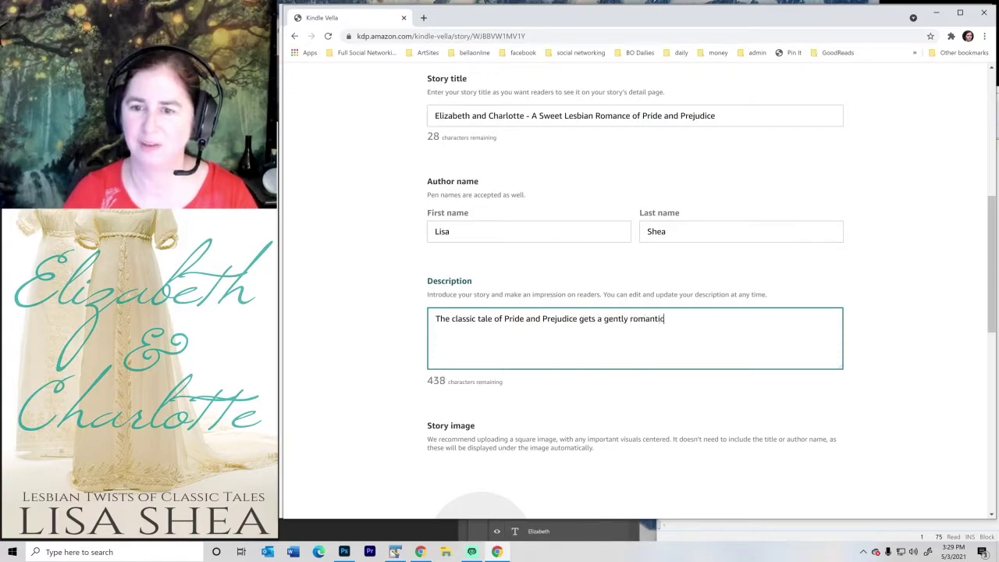
{"action": "type", "text": " update!"}
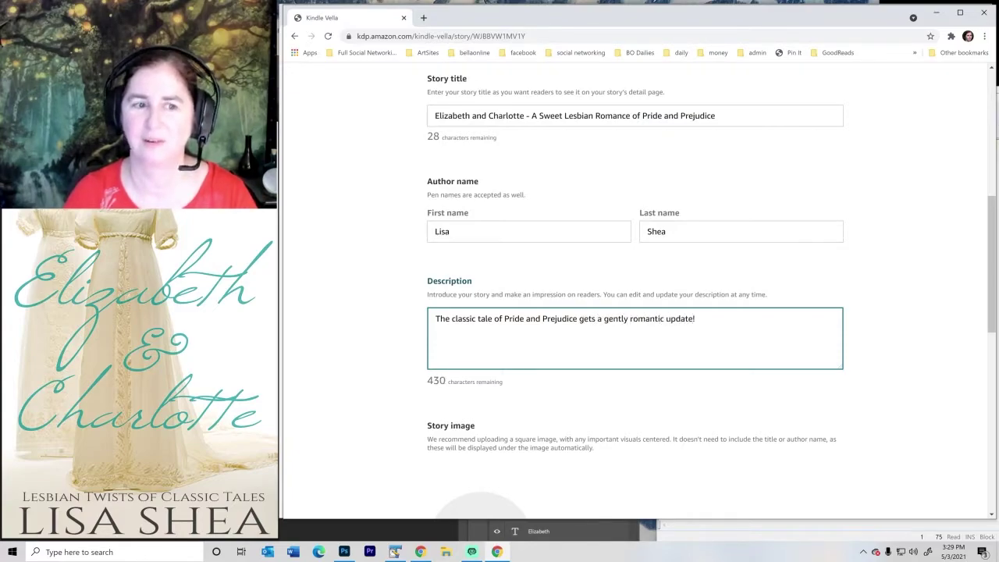
- Add to the description: "Elizabeth and Charlotte have always had feelings for each other, but the 1800s were not a time which welcomed such affections."
{"action": "type", "text": " Elizabeth an"}
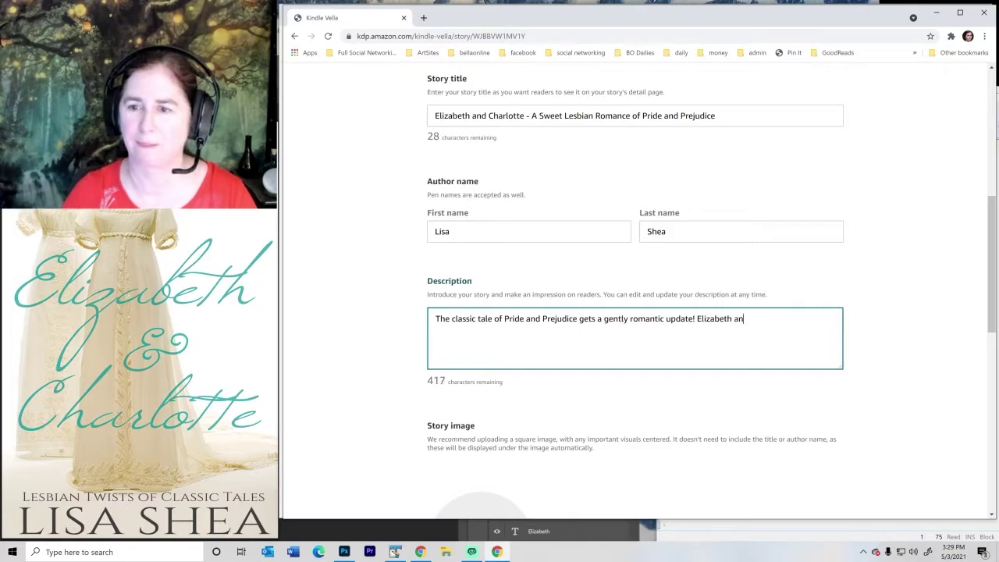
{"action": "type", "text": "d Charlotte have "}
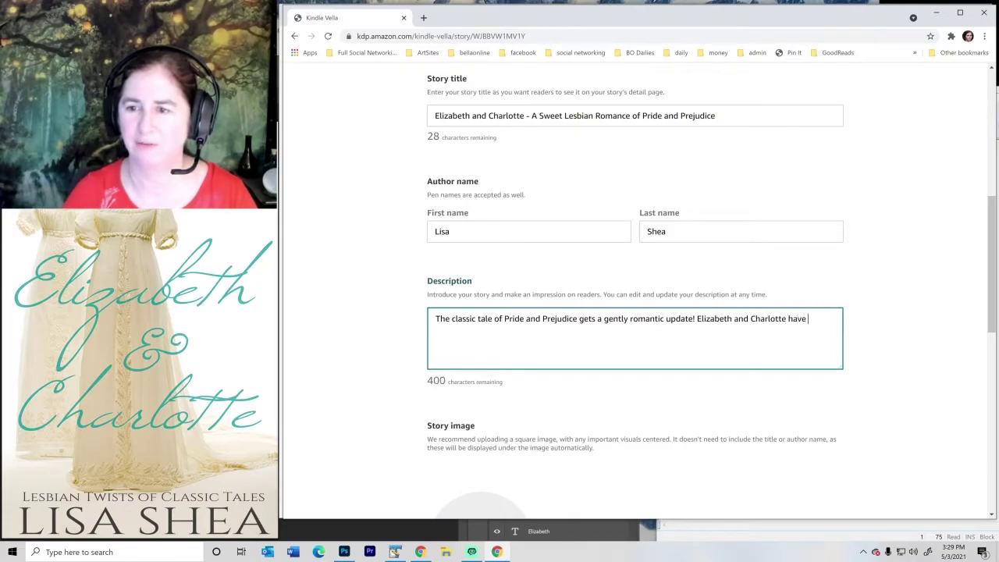
{"action": "type", "text": "always"}
{"action": "key", "text": "BackSpace"}
{"action": "key", "text": "BackSpace"}
{"action": "type", "text": "ays"}
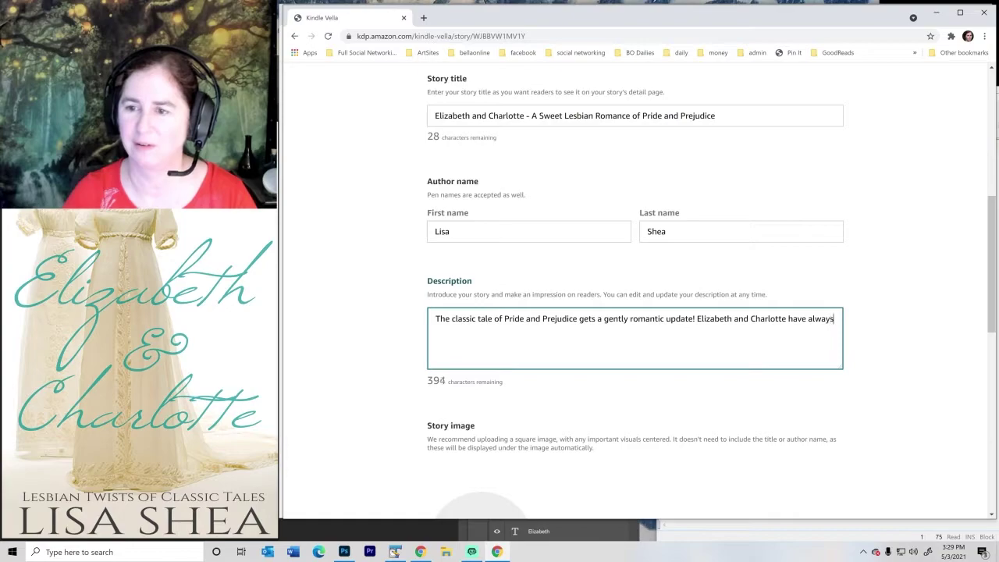
{"action": "type", "text": " had feelings for e"}
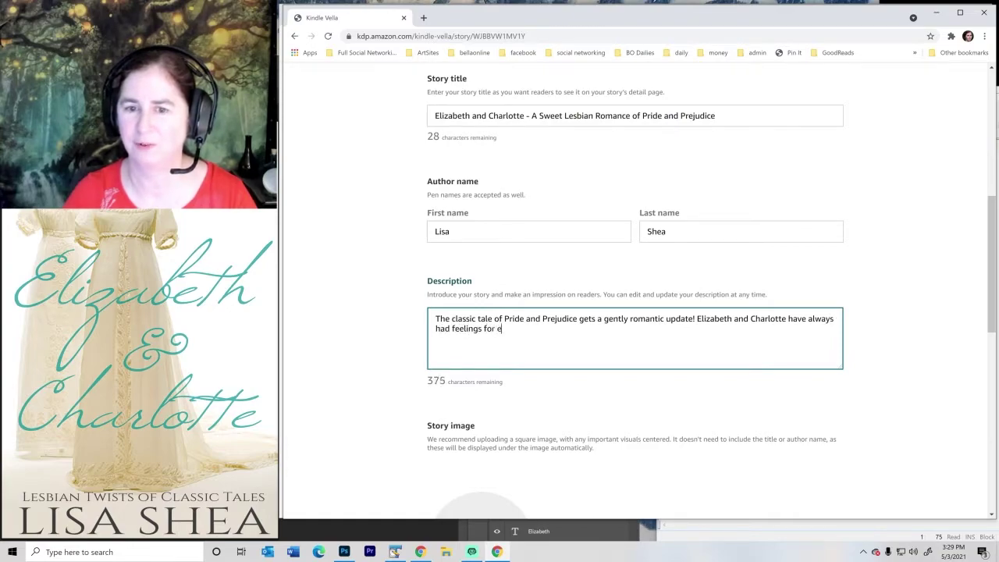
{"action": "type", "text": "ach other, but"}
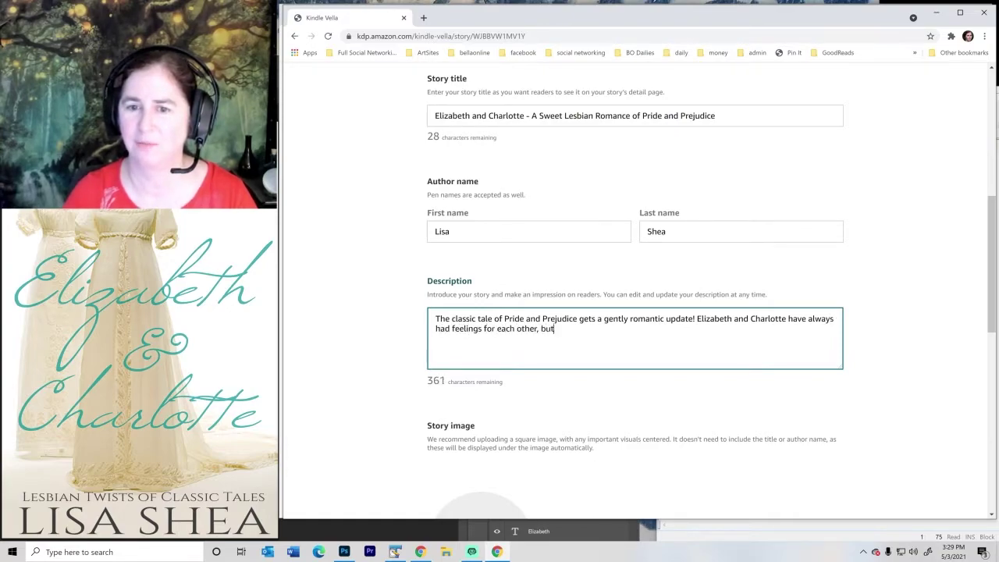
{"action": "type", "text": " the 1800s"}
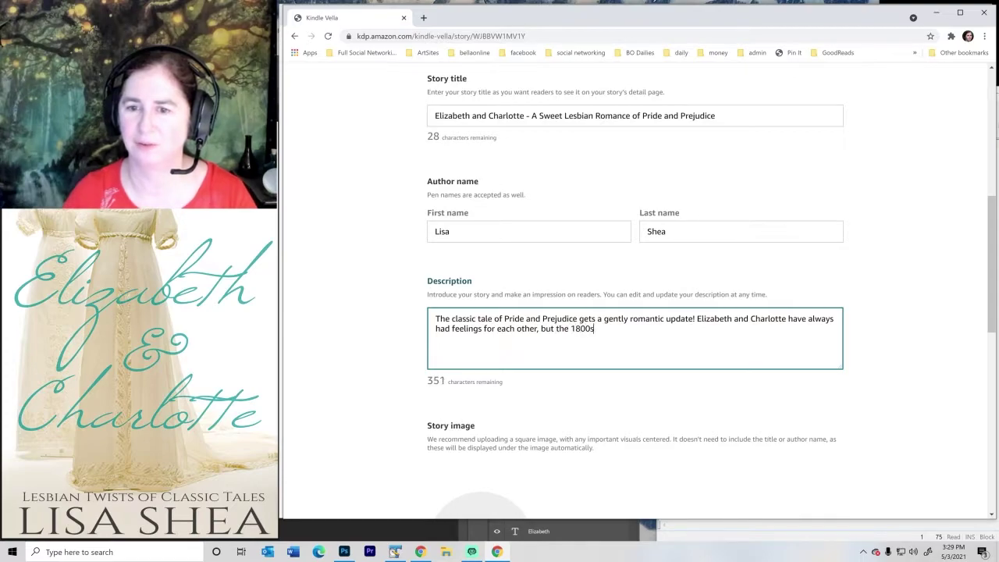
{"action": "type", "text": " were not a time"}
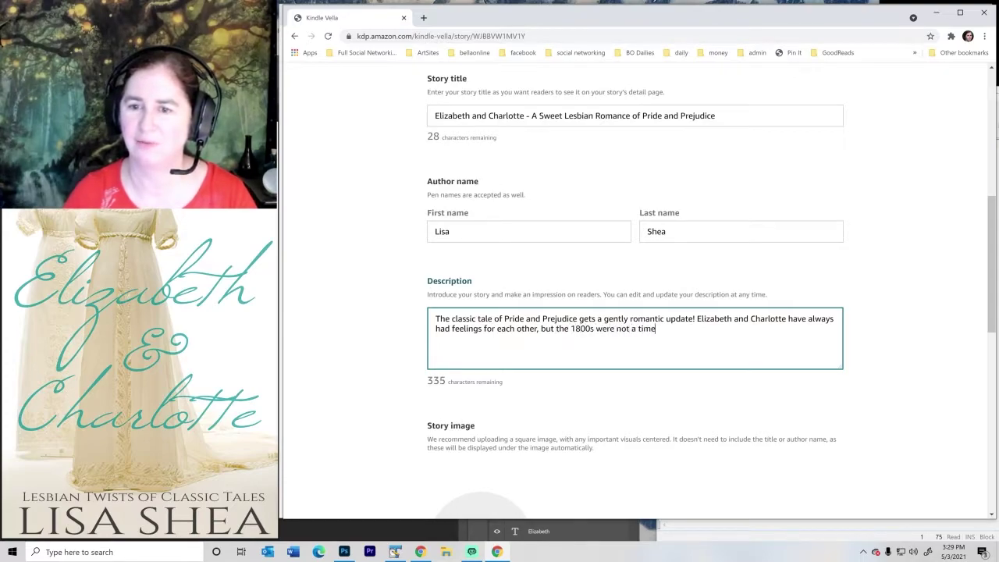
{"action": "type", "text": " which welcom"}
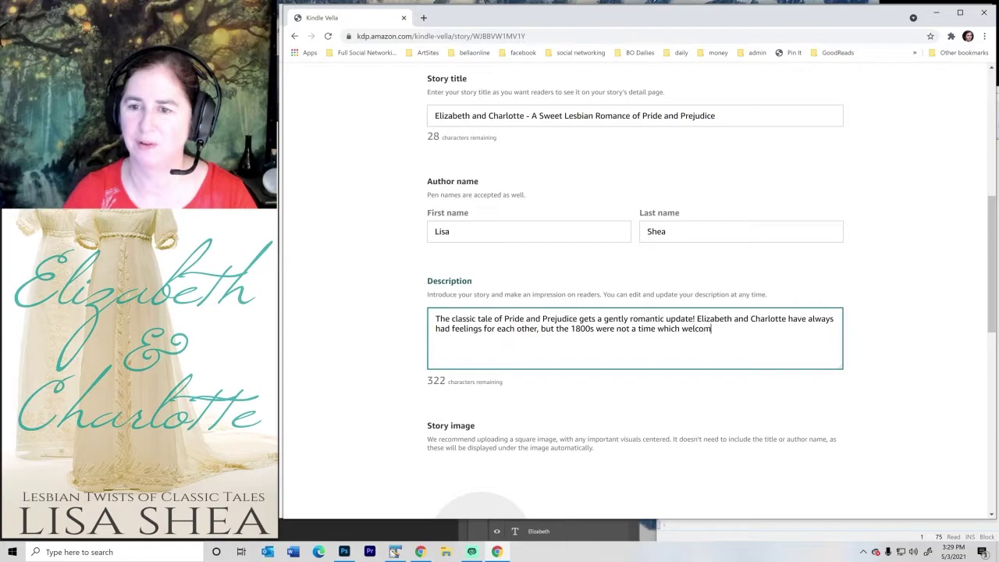
{"action": "type", "text": "ed such affectio"}
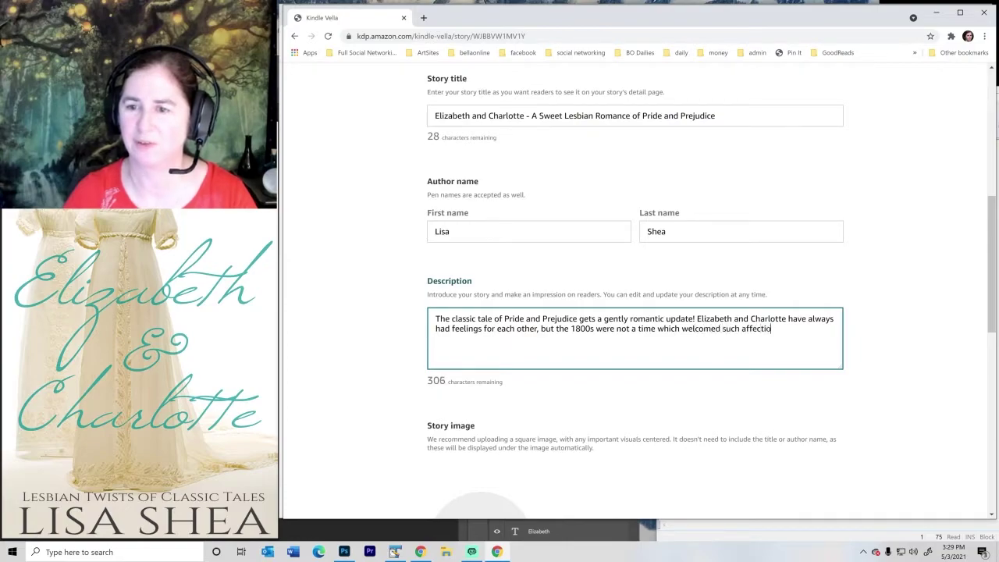
{"action": "type", "text": "ns. "}
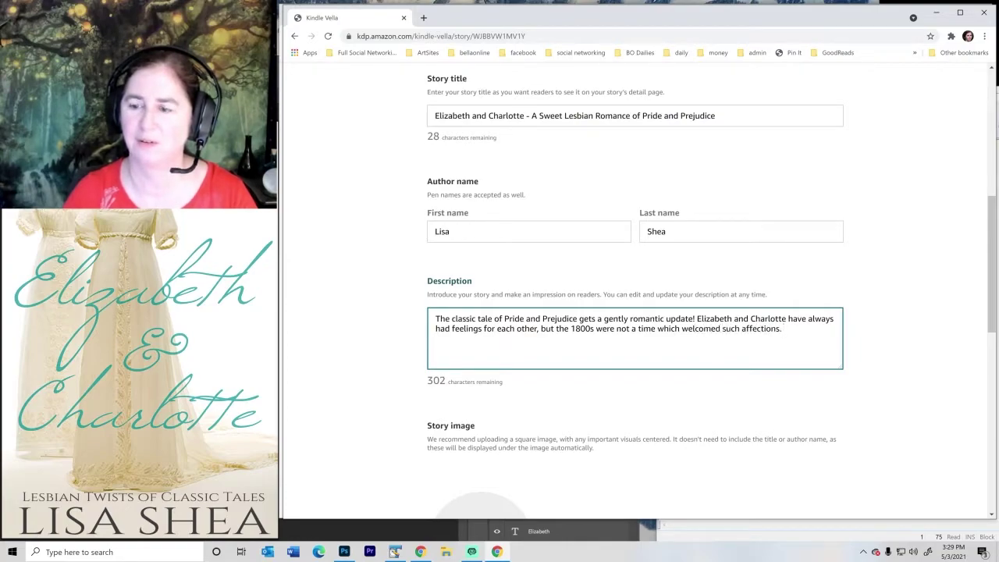
- Add to the description: "Move through the familiar world of Pemberley while their love blossoms!"
{"action": "type", "text": "Move throu"}
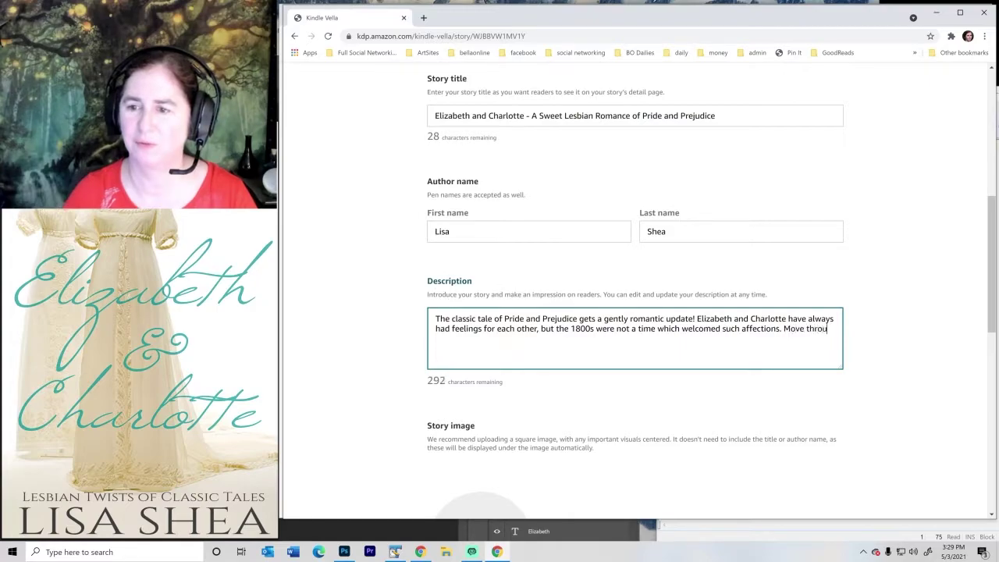
{"action": "type", "text": "gh t"}
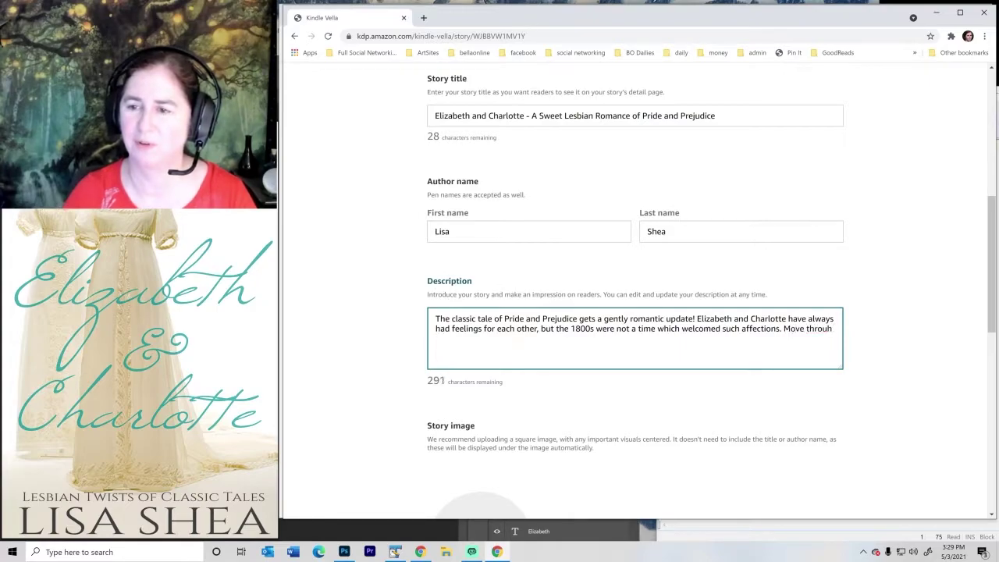
{"action": "type", "text": "he familiar wo"}
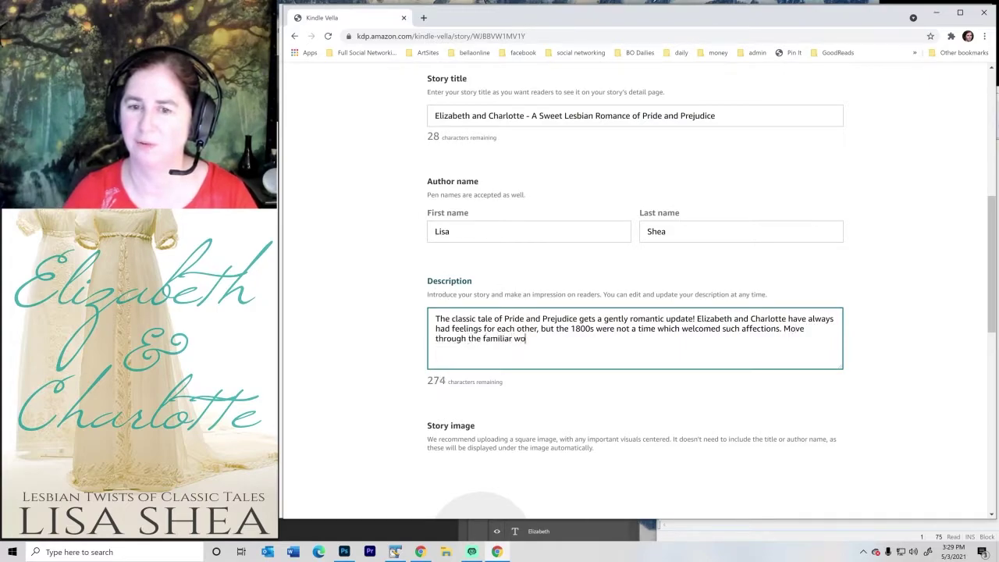
{"action": "type", "text": "rld of Pem"}
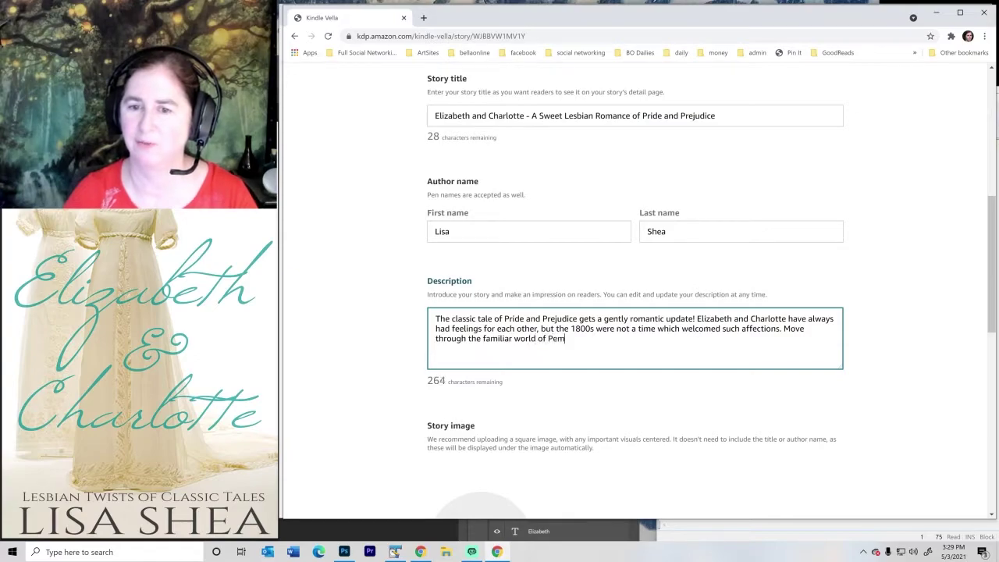
{"action": "type", "text": "berly "}
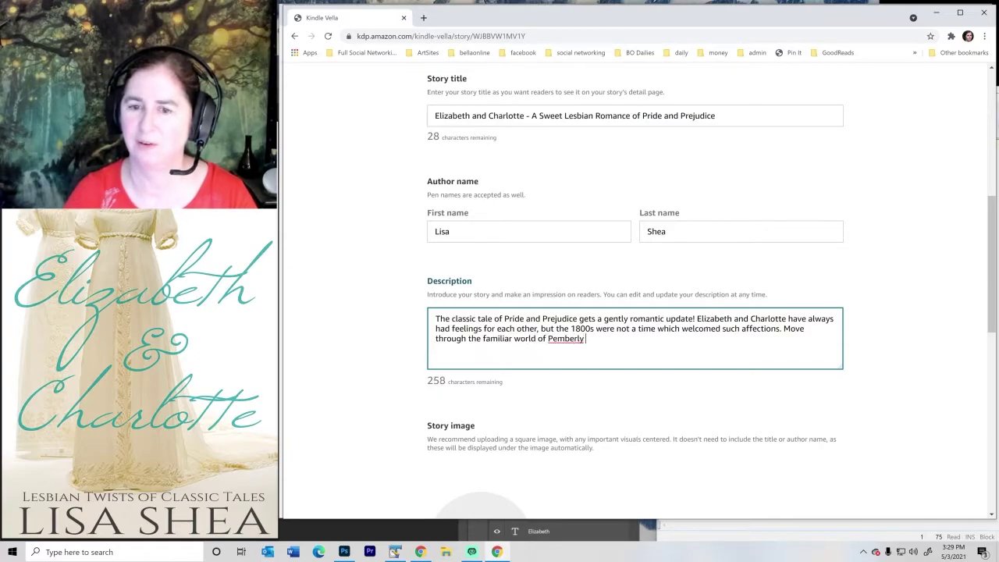
{"action": "type", "text": "while their "}
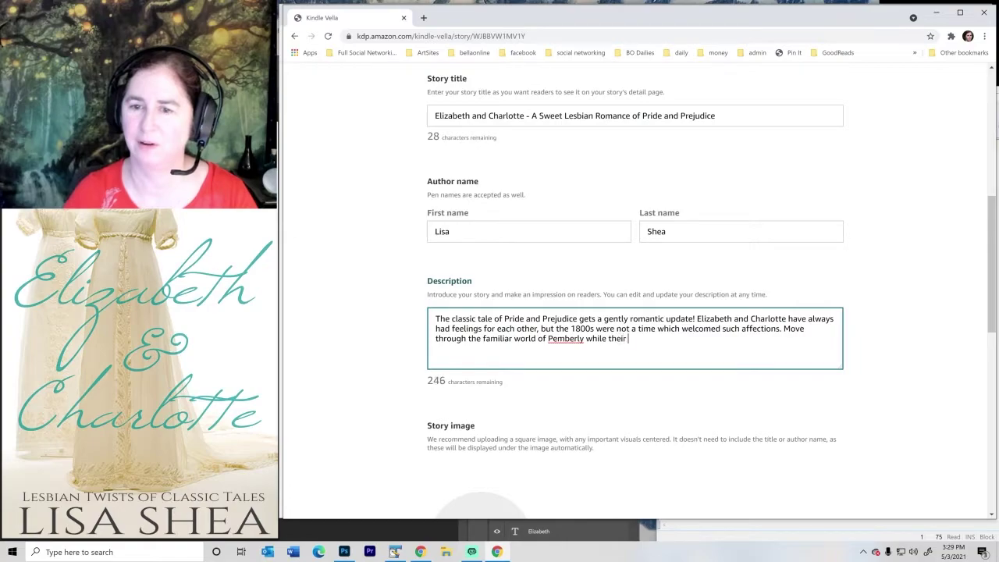
{"action": "type", "text": "love blossoms!"}
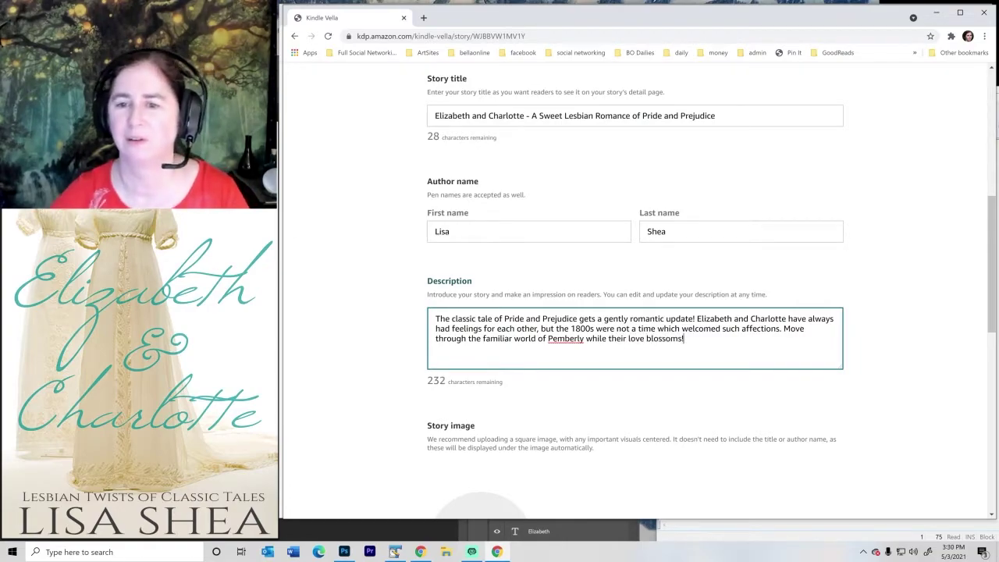
{"action": "right_click", "coordinate": [567, 340]}
{"action": "left_click", "coordinate": [583, 348]}
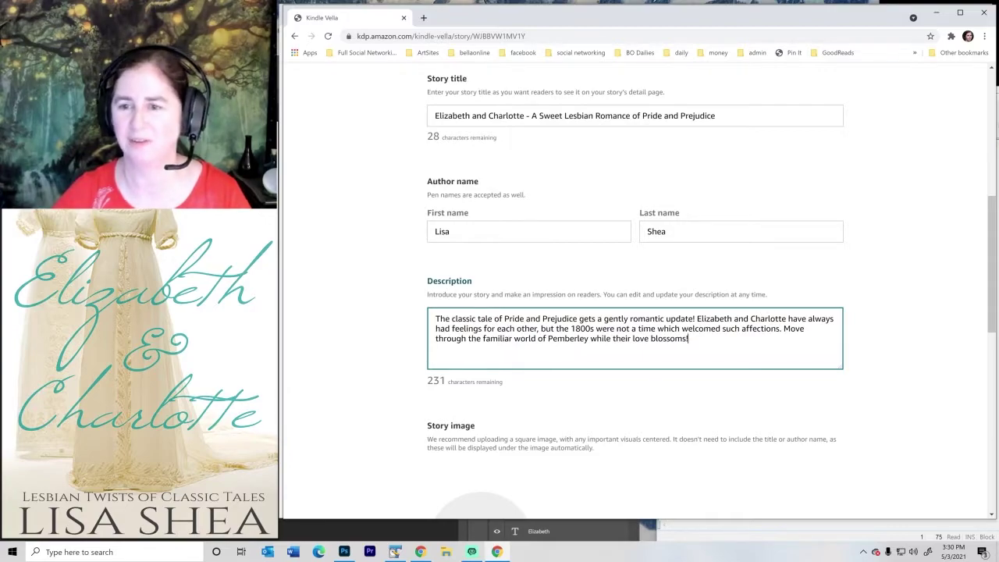
- Copy the whole story description into the TextPad document below the title, then return to the Kindle Vella form
{"action": "left_click_drag", "start_coordinate": [690, 339], "coordinate": [386, 320]}
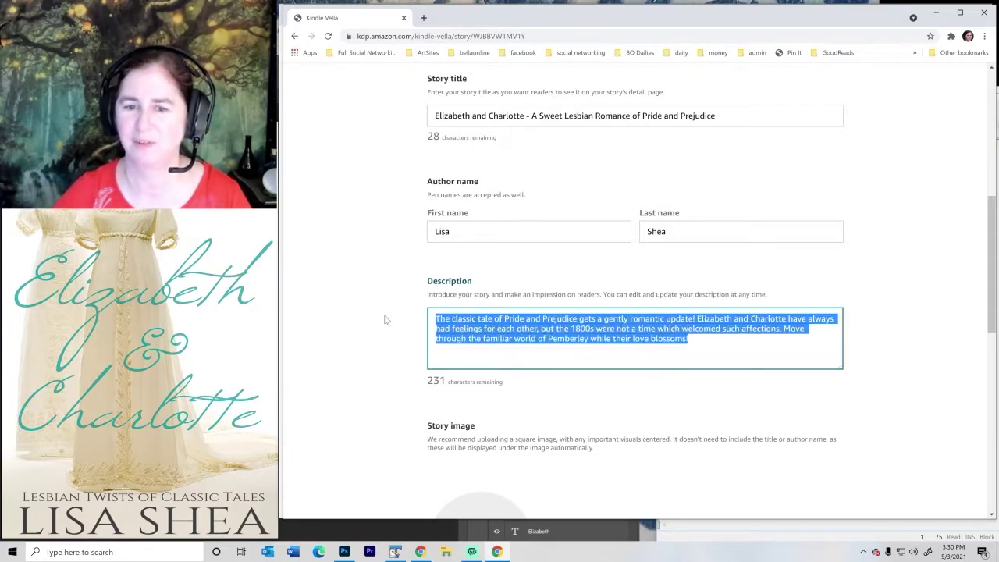
{"action": "left_click", "coordinate": [395, 552]}
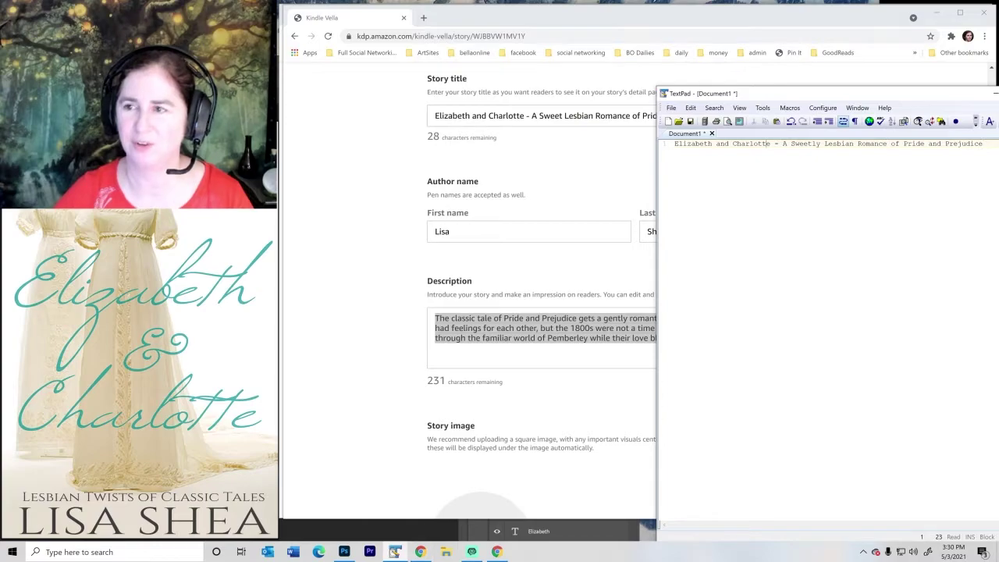
{"action": "key", "text": "Return"}
{"action": "key", "text": "Return"}
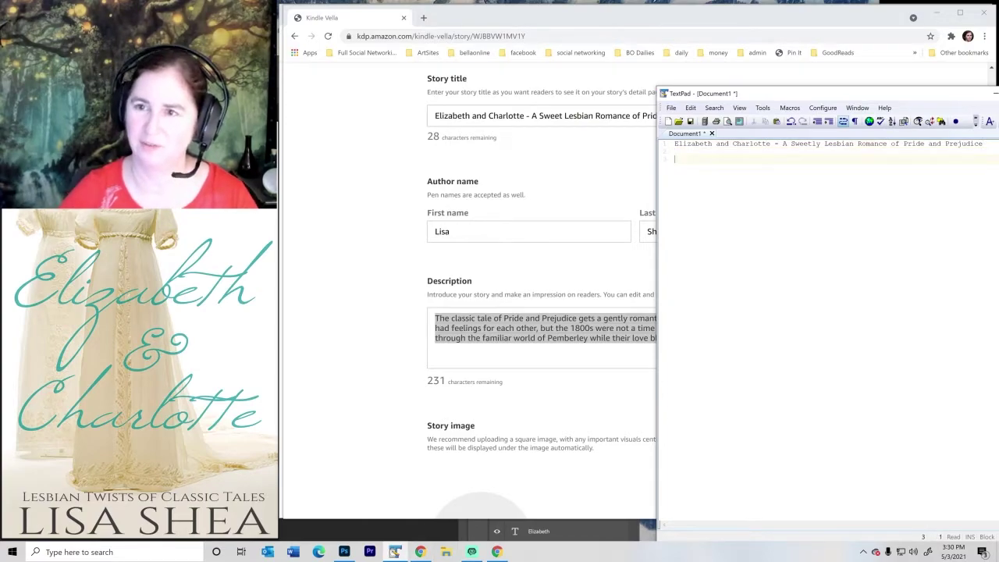
{"action": "type", "text": "The classic tale of Pride and Prejudice gets a gently romantic update! Elizabeth and Charlotte have always had feelings for each other, but the 1800s were not a time that welcomed such affections. Move through the familiar world of Pemberley while their love blossoms!"}
{"action": "key", "text": "Return"}
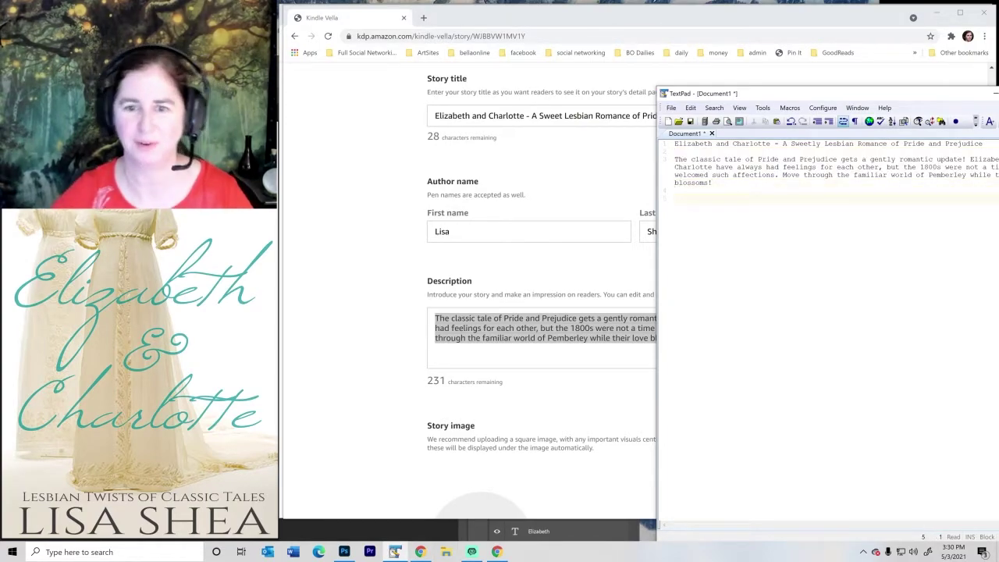
{"action": "left_click", "coordinate": [477, 338]}
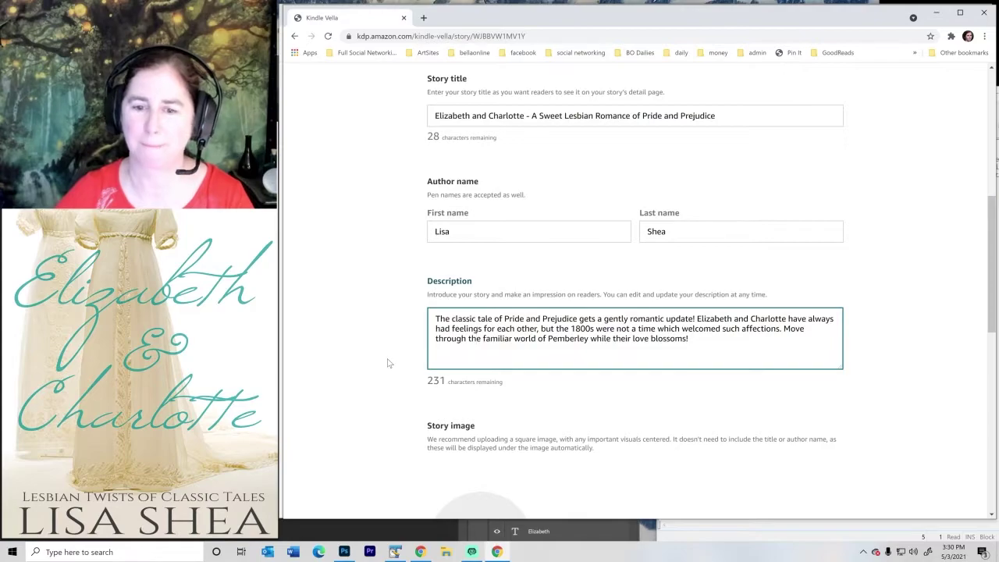
- Check the story image guidelines, then switch to Photoshop and save the book cover as cover1-v1-square.psd
{"action": "scroll", "coordinate": [390, 363], "scroll_direction": "down", "scroll_amount": 2}
{"action": "scroll", "coordinate": [388, 361], "scroll_direction": "down", "scroll_amount": 1}
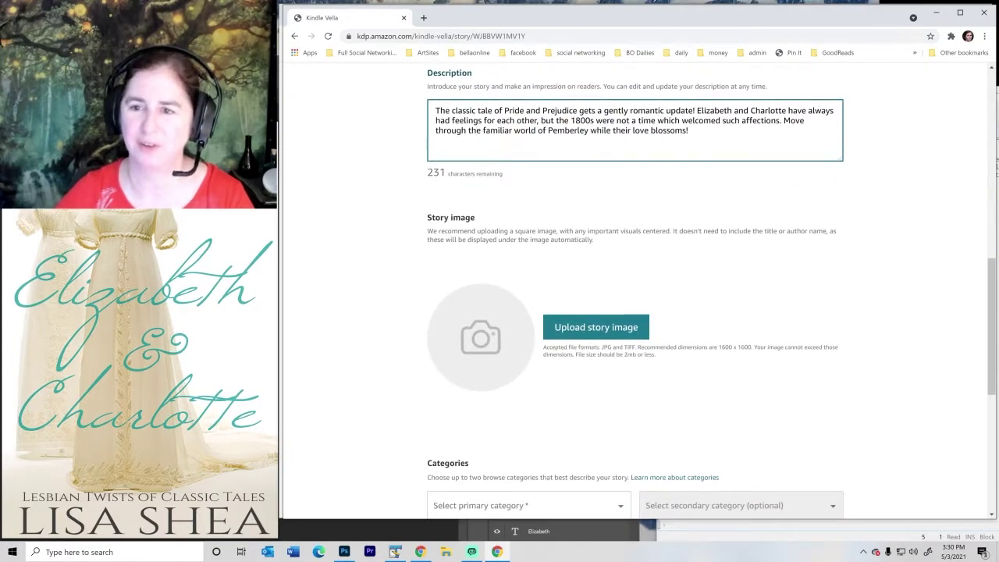
{"action": "left_click_drag", "start_coordinate": [727, 231], "coordinate": [848, 229]}
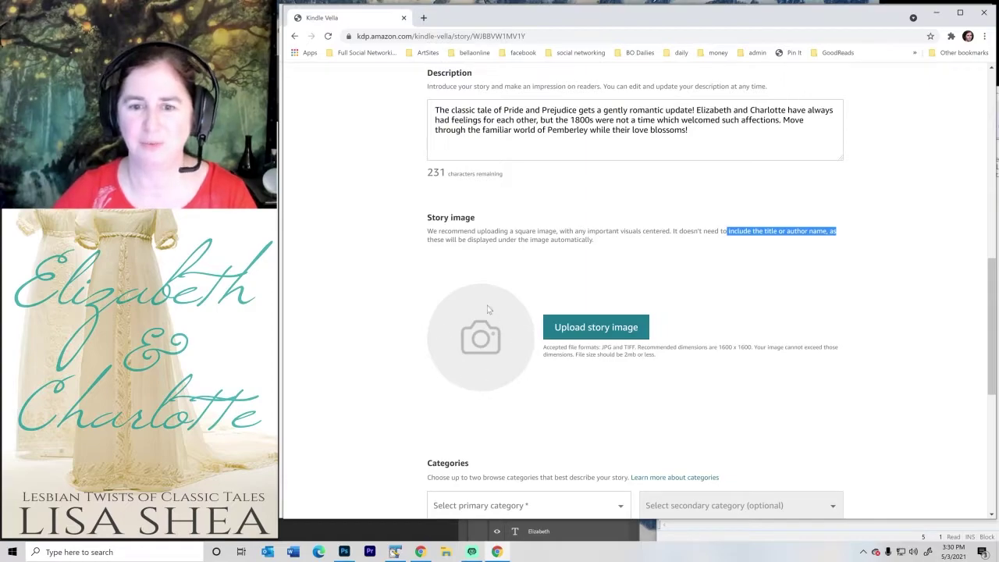
{"action": "left_click", "coordinate": [348, 555]}
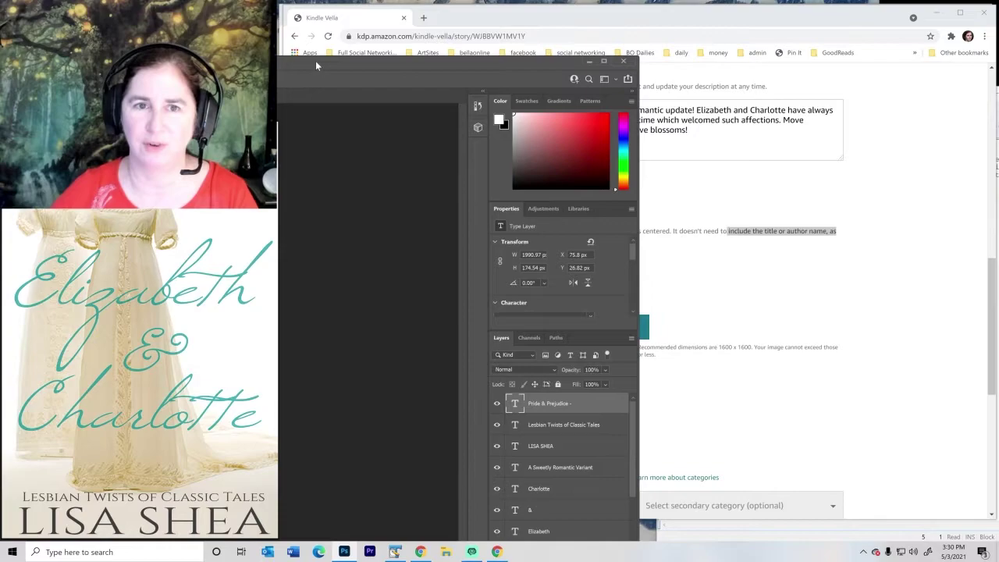
{"action": "left_click_drag", "start_coordinate": [315, 61], "coordinate": [661, 22]}
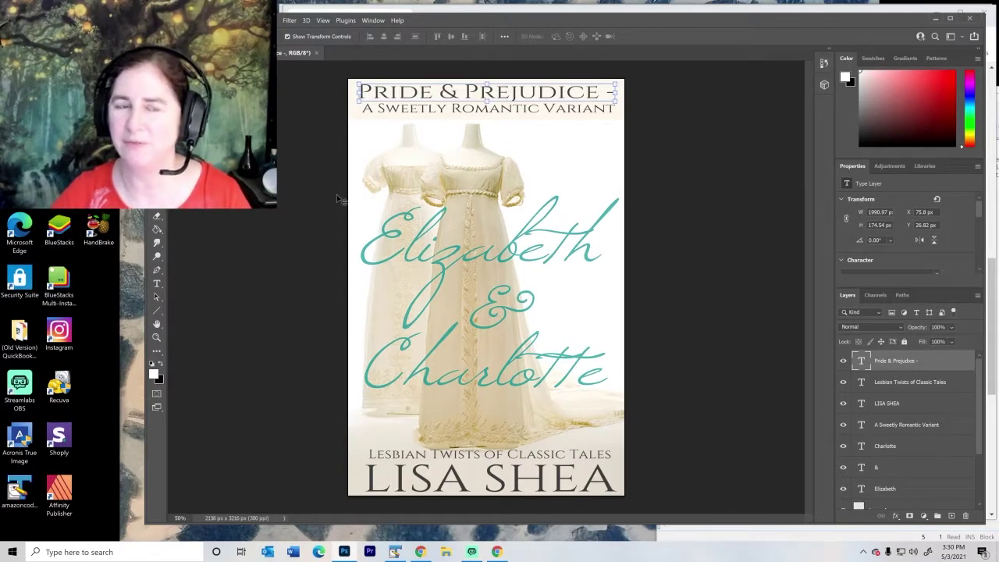
{"action": "left_click", "coordinate": [156, 20]}
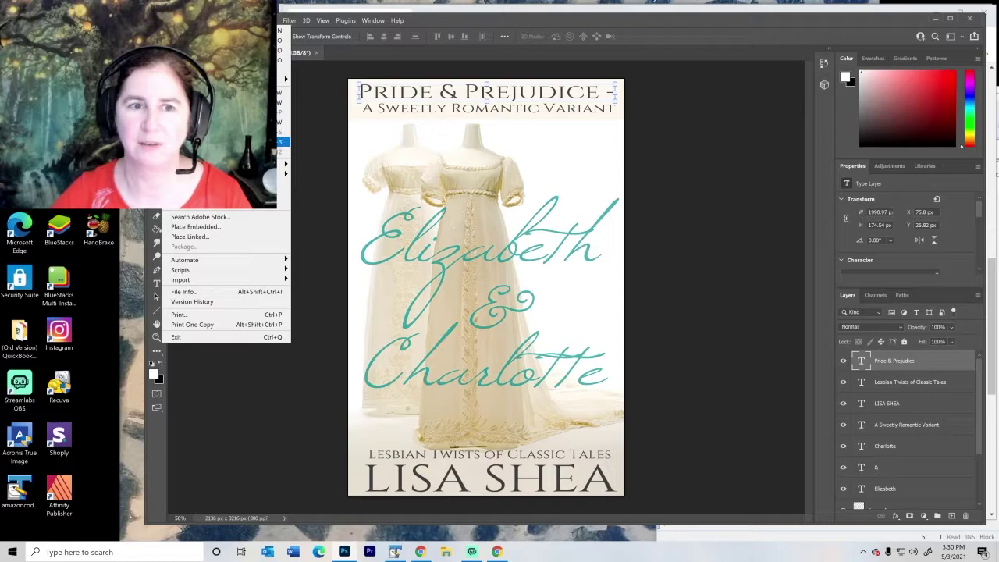
{"action": "left_click", "coordinate": [195, 141]}
{"action": "left_click", "coordinate": [247, 403]}
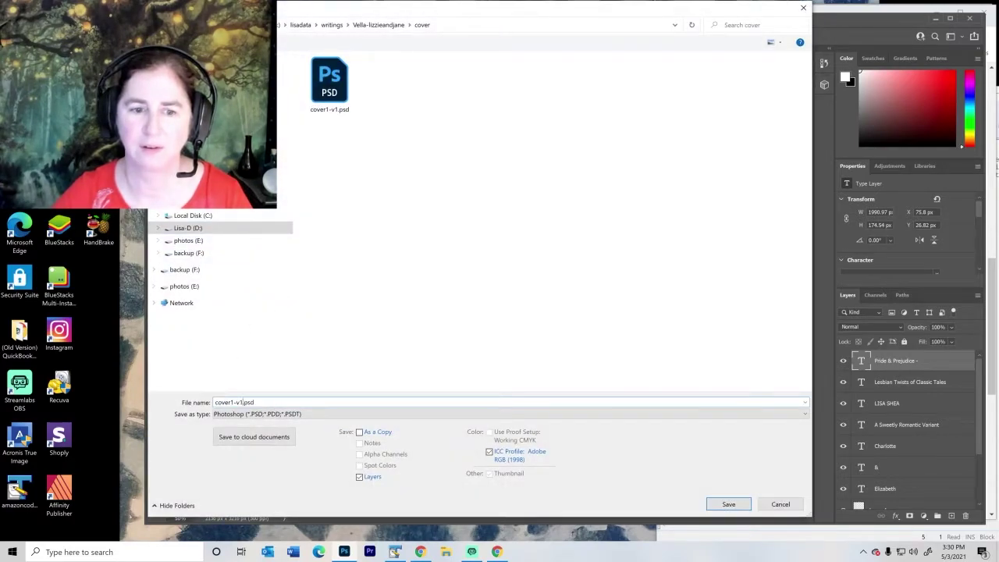
{"action": "type", "text": "-charlotte"}
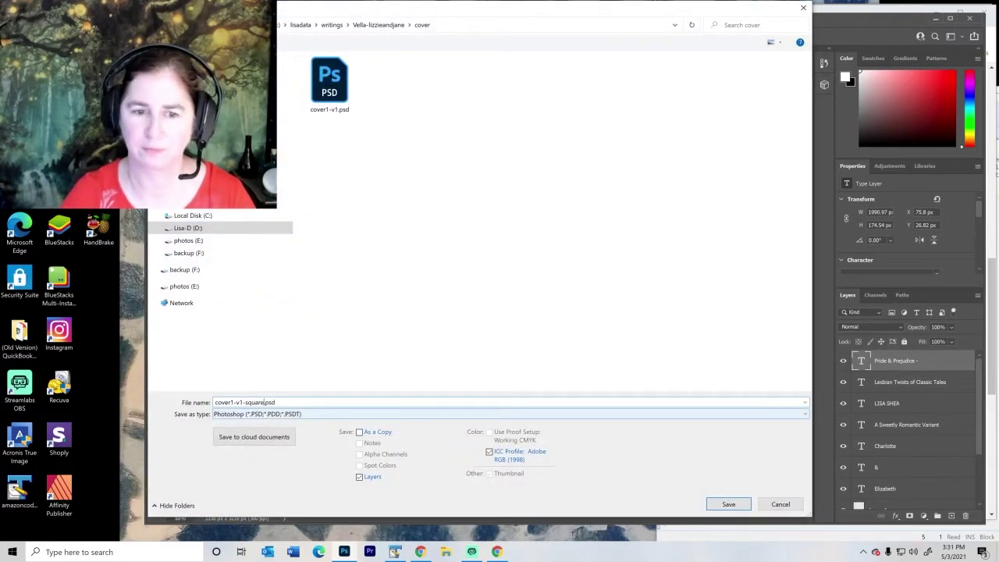
{"action": "key", "text": "Return"}
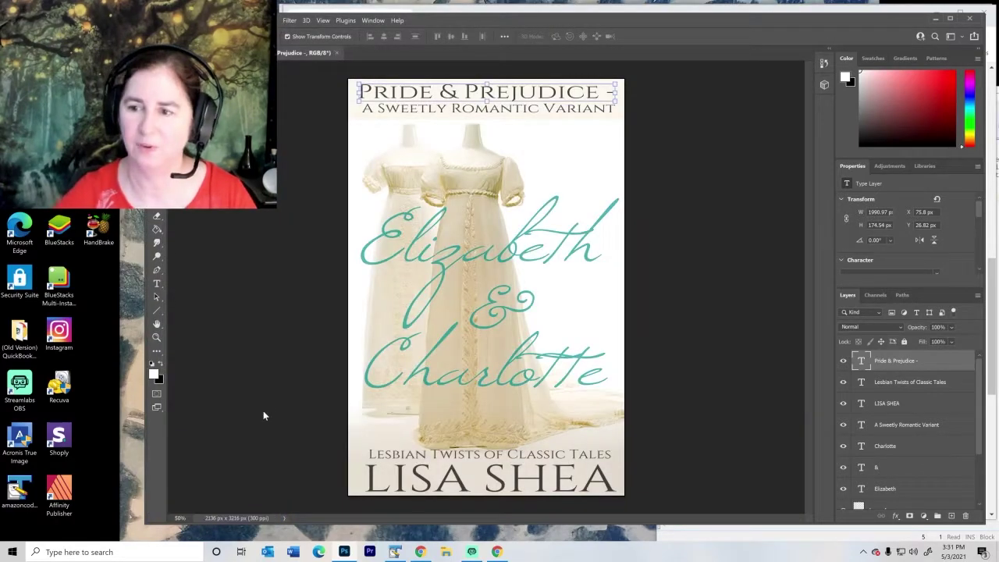
- Delete all the text layers from the cover, from "Pride & Prejudice -" through "Elizabeth"
{"action": "left_click", "coordinate": [885, 488], "text": "shift"}
{"action": "right_click", "coordinate": [903, 445]}
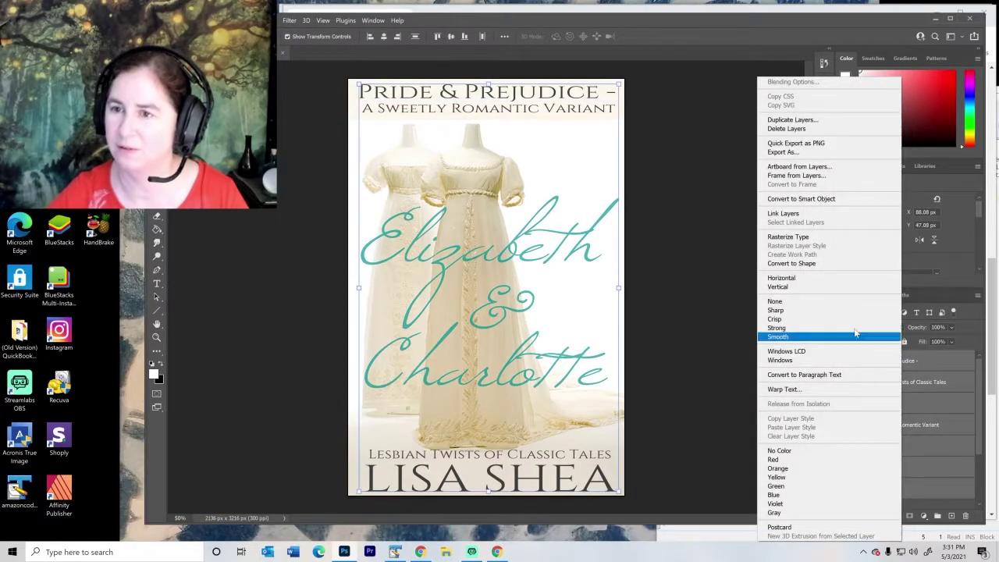
{"action": "left_click", "coordinate": [817, 137]}
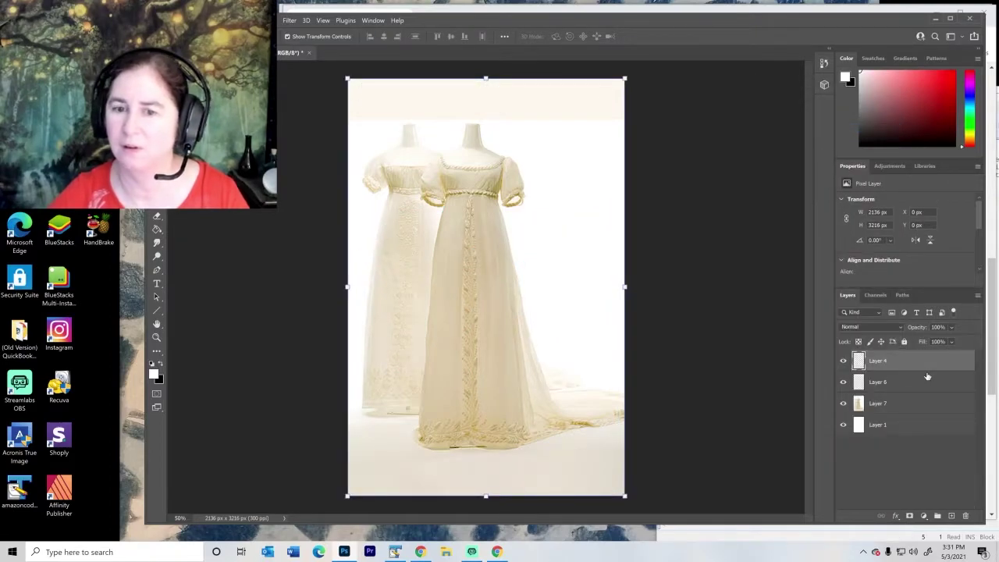
- Crop the cover to a nearly square area of about 1486 x 1414 px around the upper part of both dresses
{"action": "key", "text": "m"}
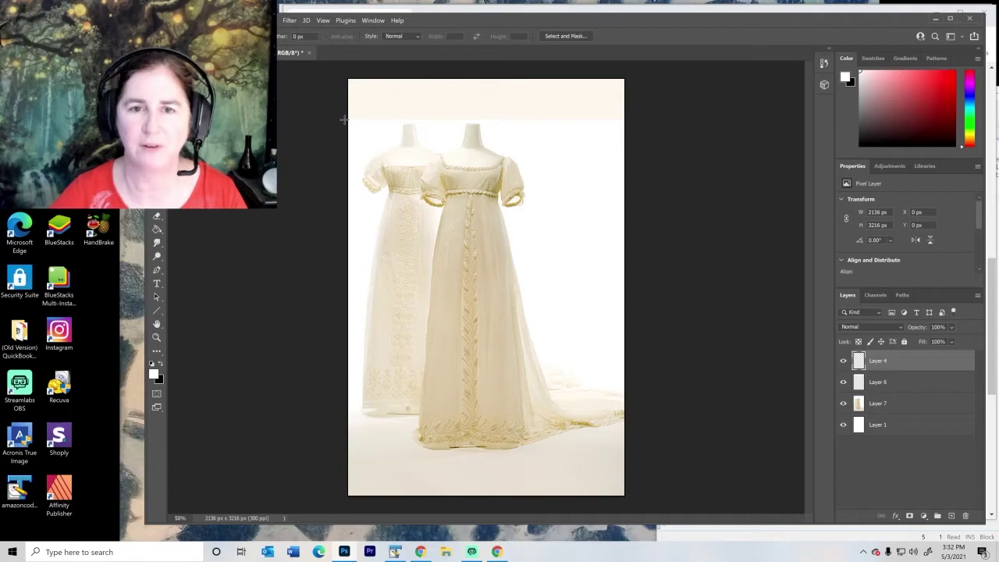
{"action": "left_click_drag", "start_coordinate": [343, 120], "coordinate": [536, 300]}
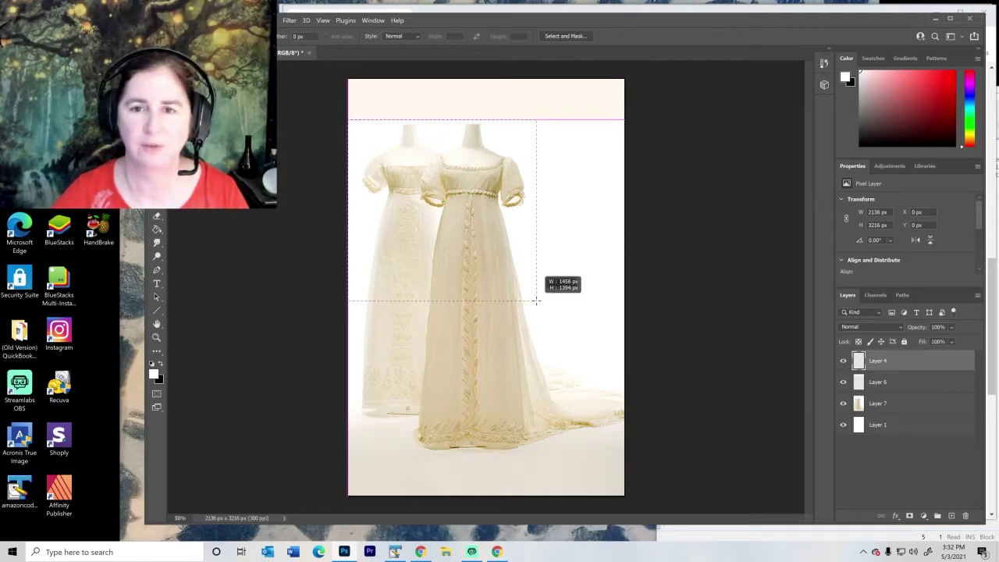
{"action": "left_click_drag", "start_coordinate": [537, 300], "coordinate": [540, 303]}
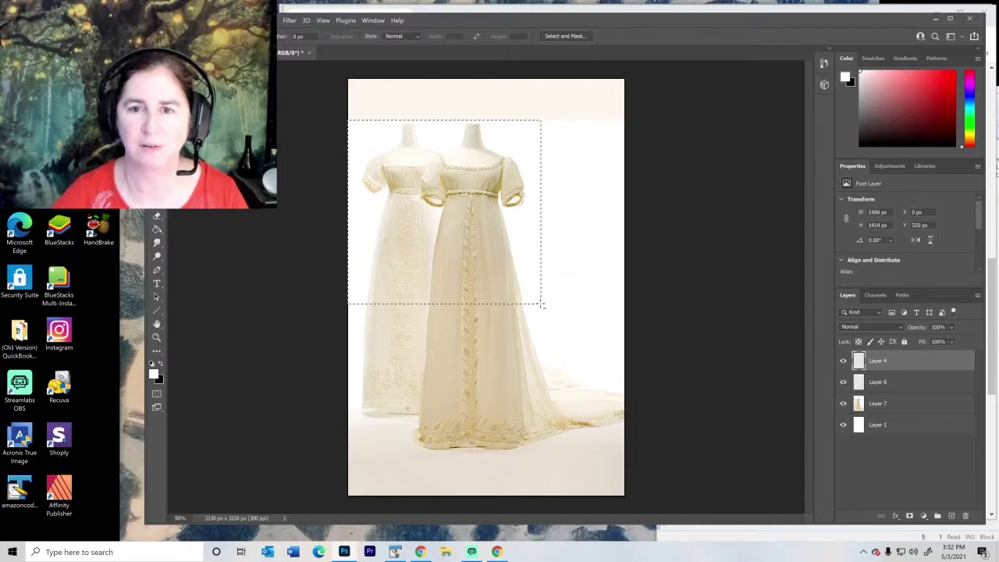
{"action": "key", "text": "alt+i"}
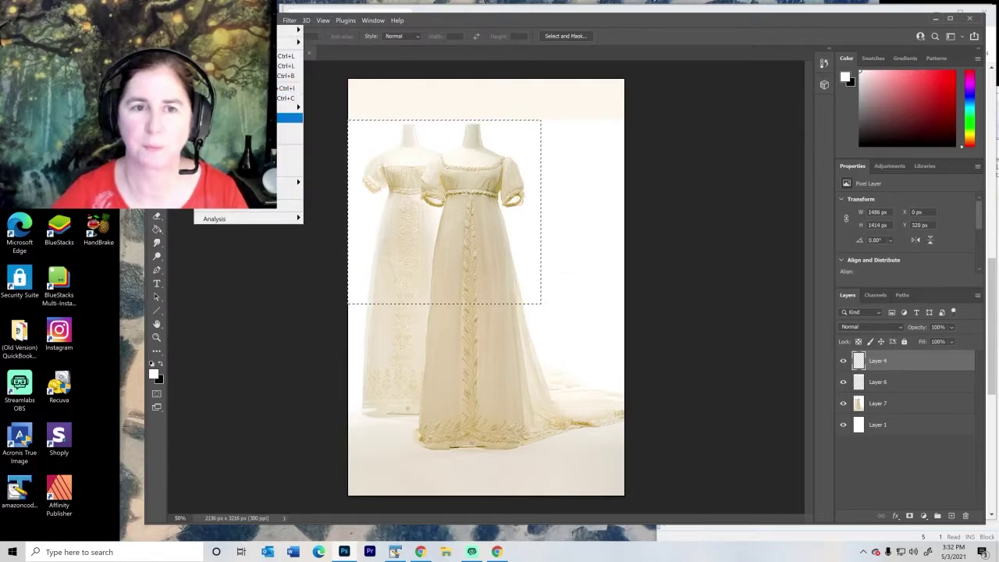
{"action": "key", "text": "p"}
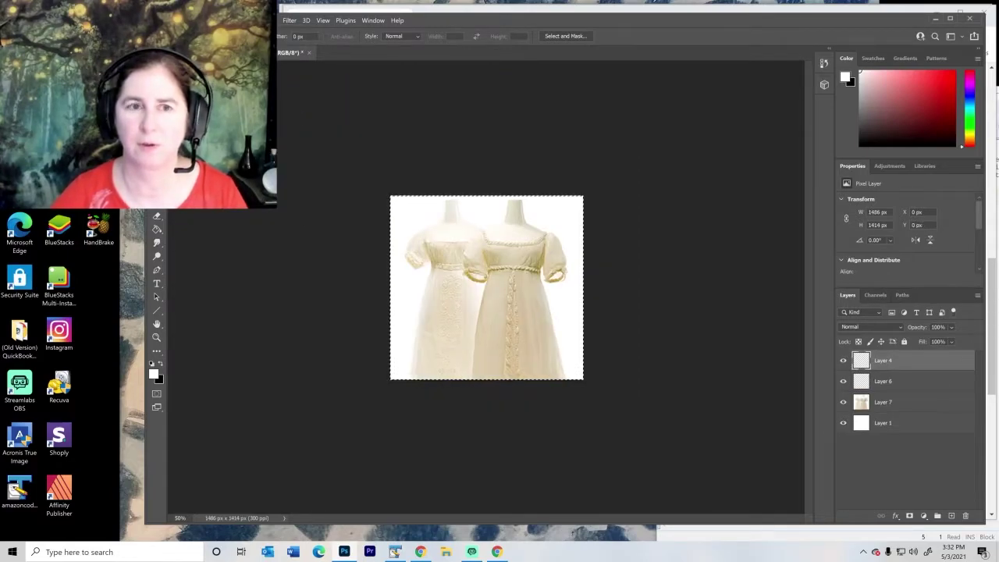
- Save the cropped cover and also save it in JPEG format as cover1-v1-square.jpg
{"action": "key", "text": "alt+f"}
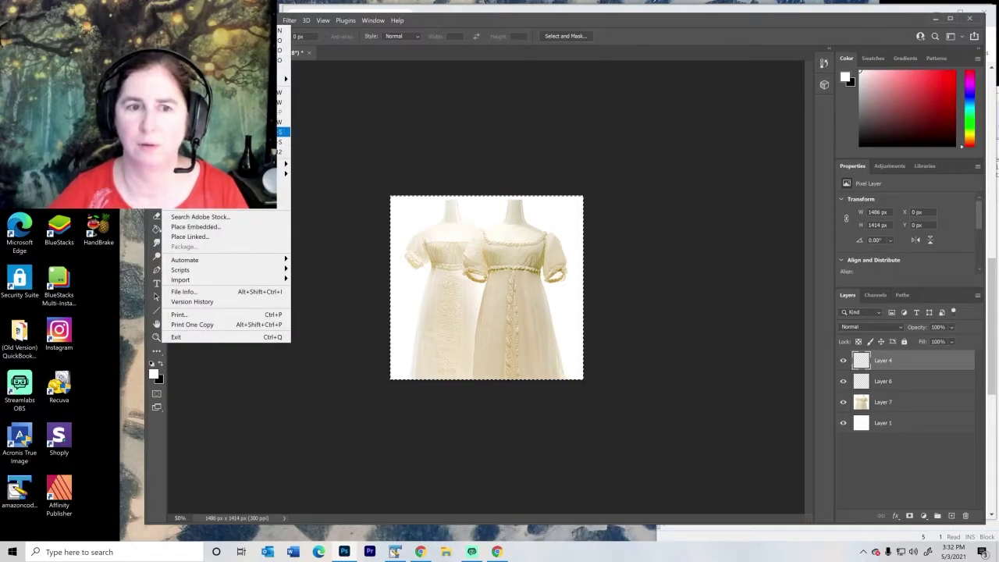
{"action": "key", "text": "Return"}
{"action": "key", "text": "alt+f"}
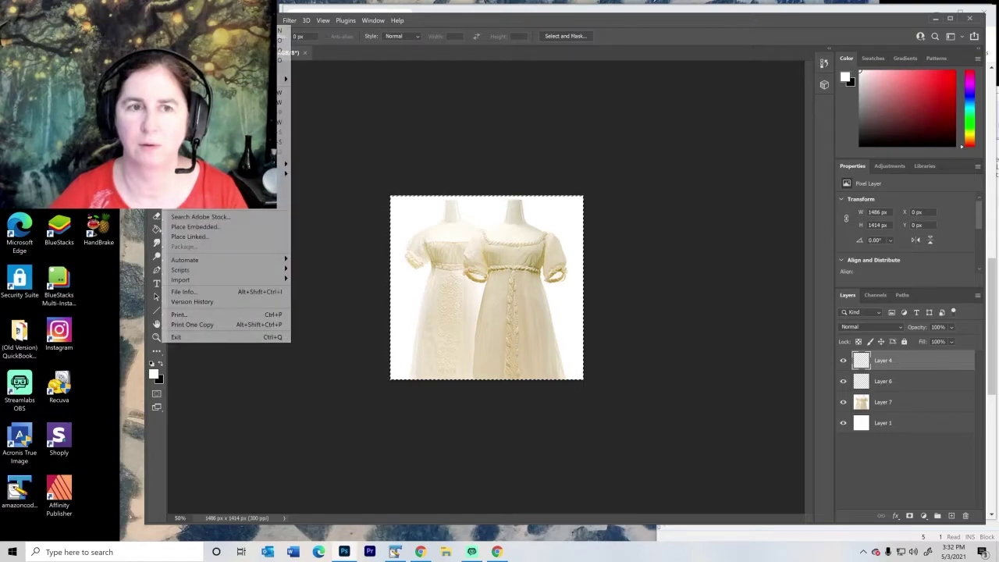
{"action": "left_click", "coordinate": [283, 141]}
{"action": "left_click", "coordinate": [295, 414]}
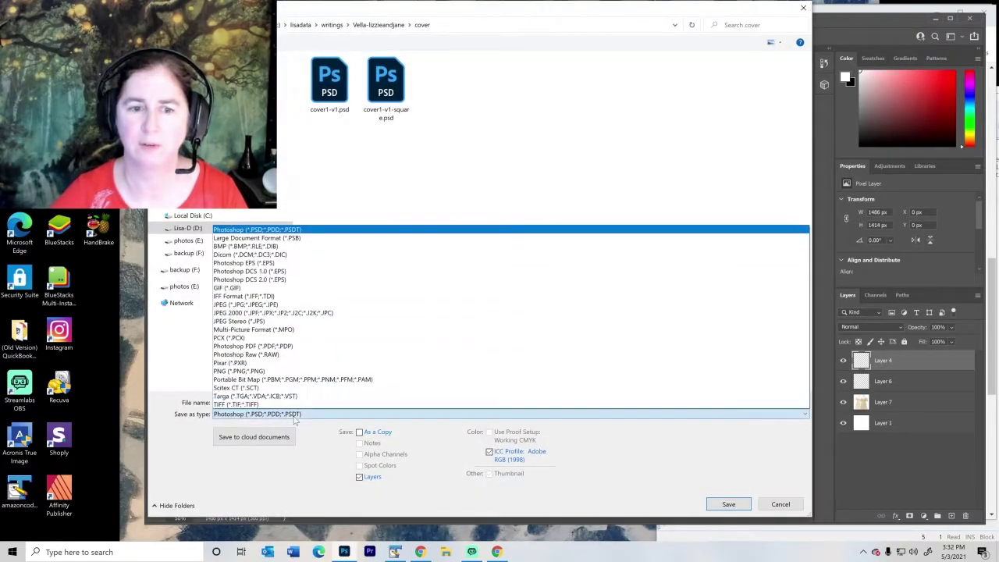
{"action": "left_click", "coordinate": [246, 304]}
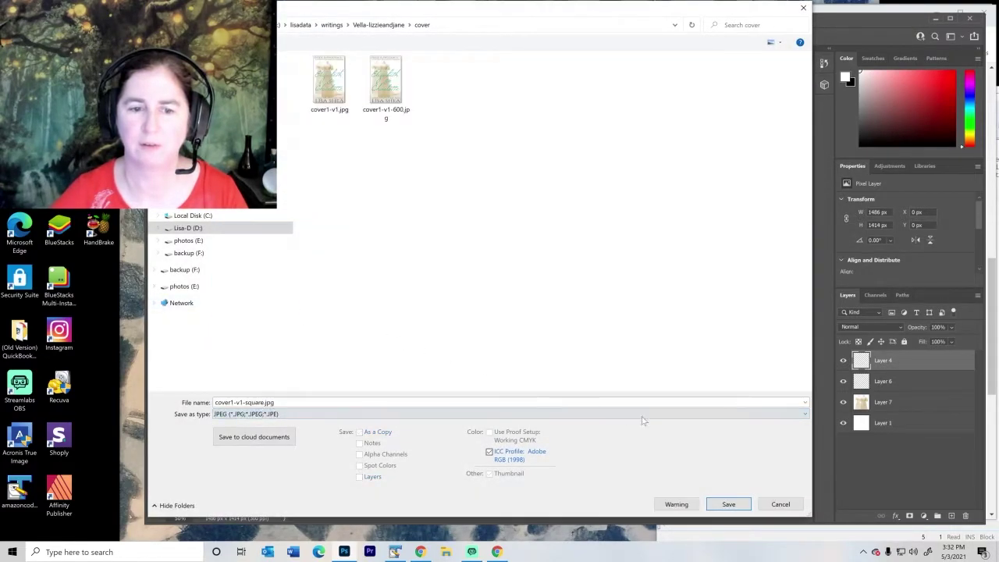
{"action": "left_click", "coordinate": [725, 504]}
{"action": "left_click", "coordinate": [560, 137]}
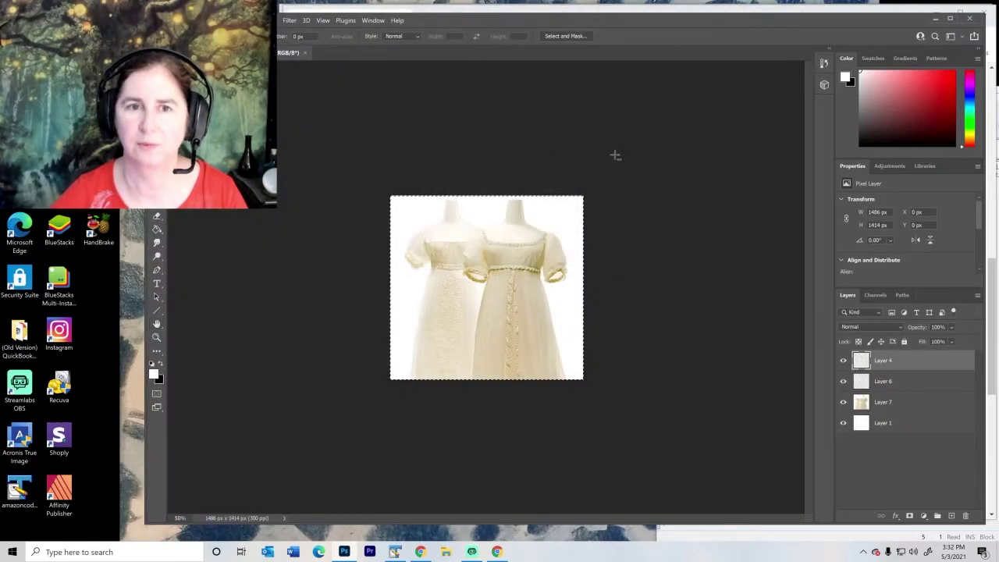
- Switch to the Kindle Vella page and upload cover1-v1-square.jpg from the cover folder as the story image
{"action": "left_click", "coordinate": [935, 17]}
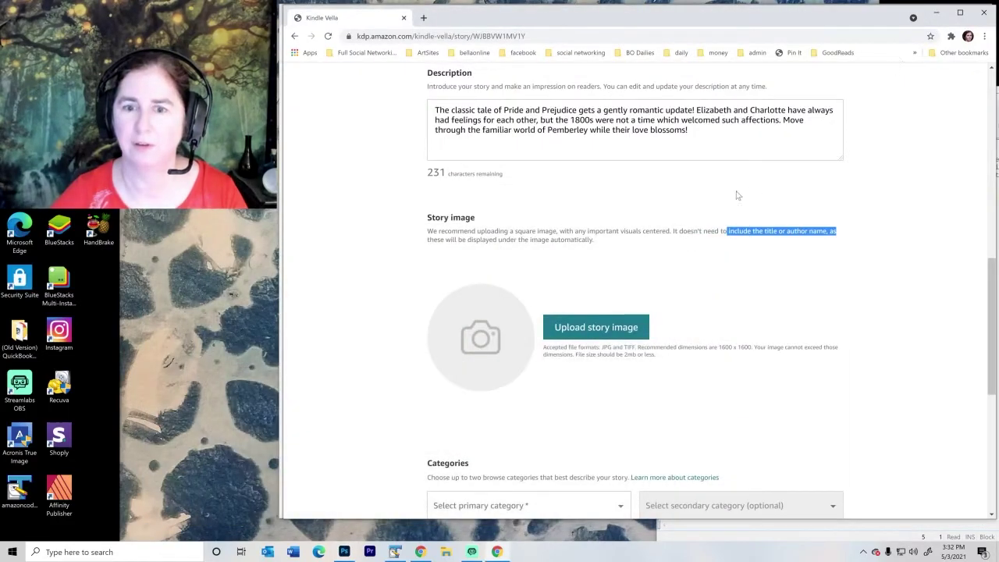
{"action": "left_click", "coordinate": [577, 330]}
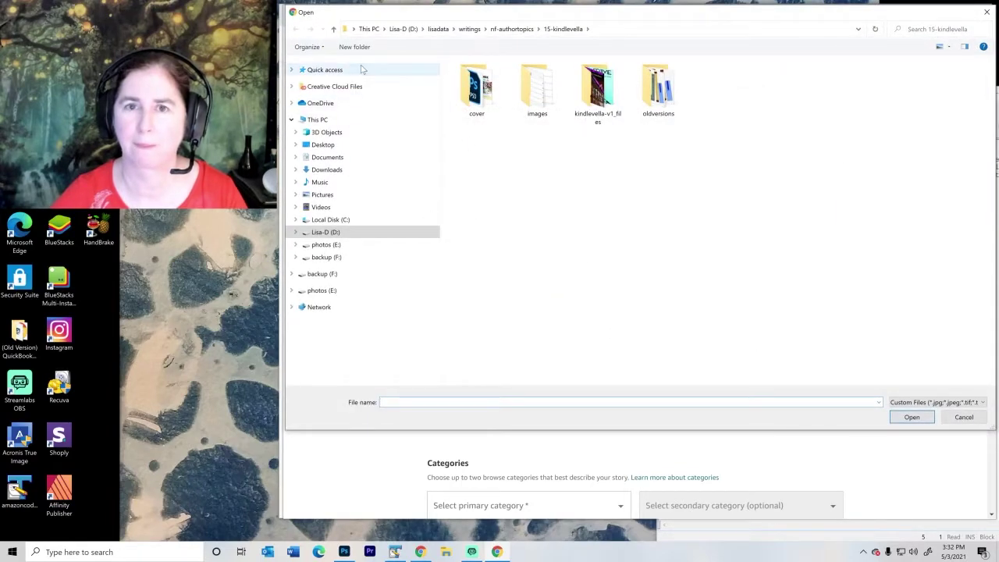
{"action": "left_click", "coordinate": [361, 69]}
{"action": "double_click", "coordinate": [460, 166]}
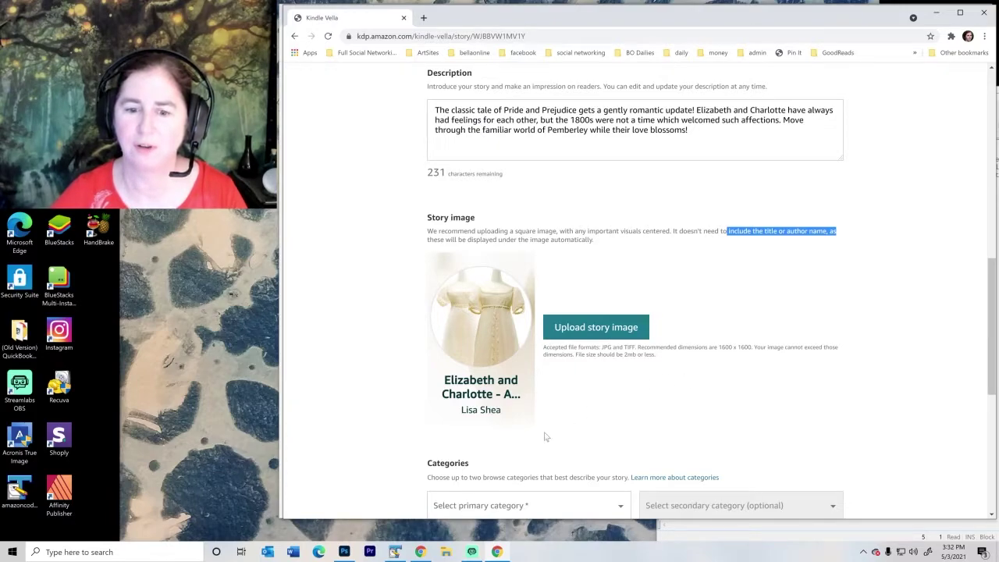
- Switch back to Photoshop and resize the cover image proportionally to a height of 1600 px
{"action": "left_click", "coordinate": [344, 551]}
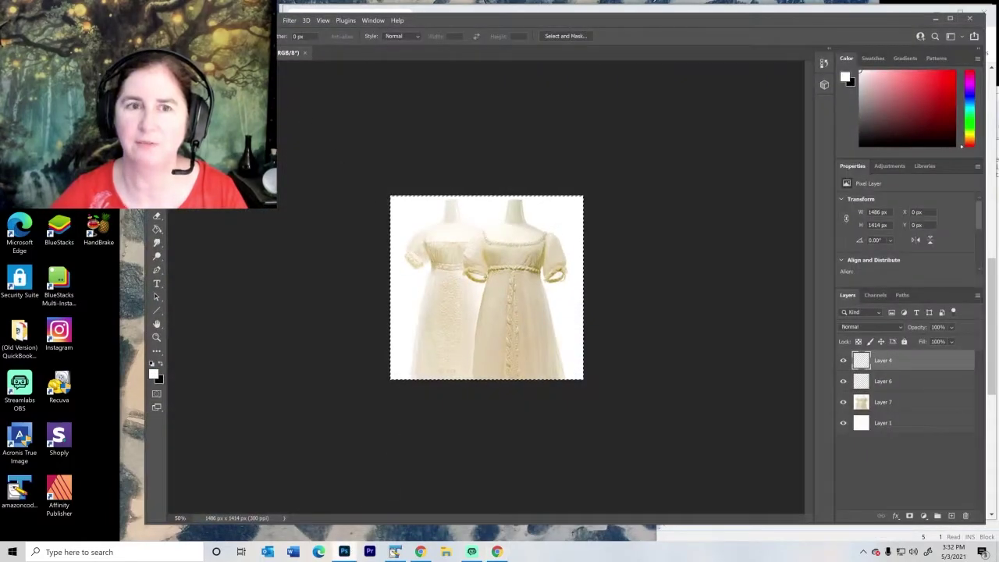
{"action": "left_click", "coordinate": [207, 19]}
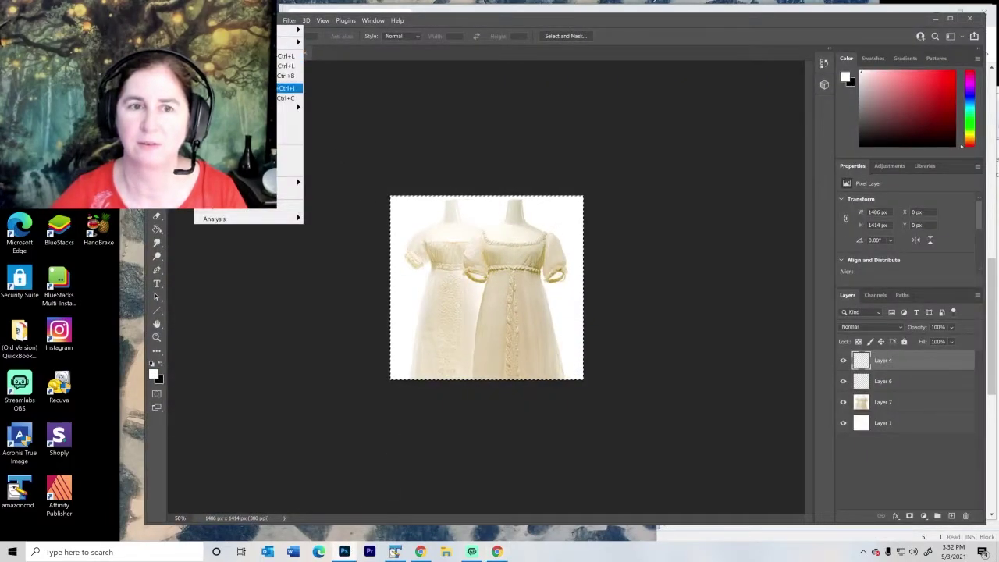
{"action": "left_click", "coordinate": [250, 88]}
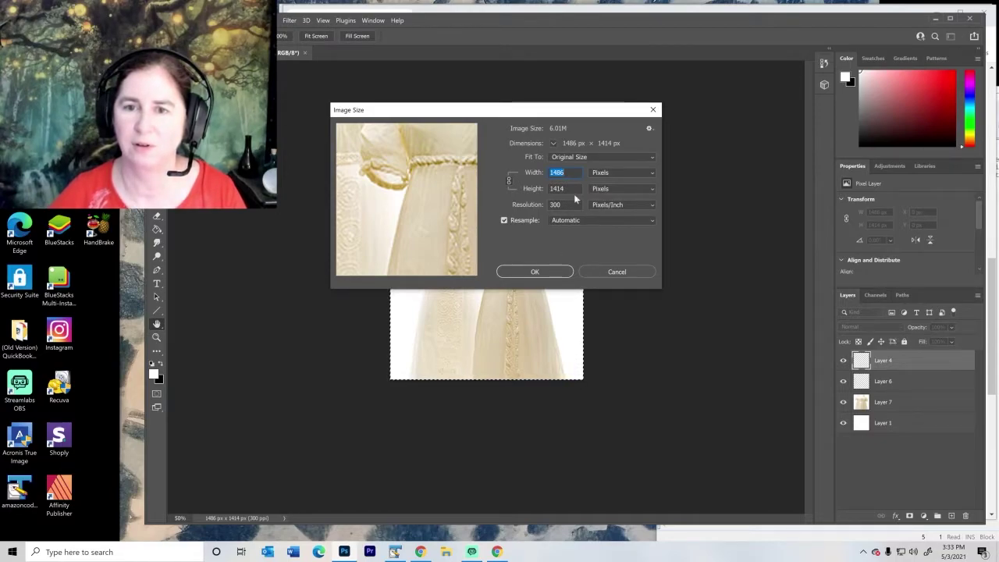
{"action": "key", "text": "Tab"}
{"action": "type", "text": "1600"}
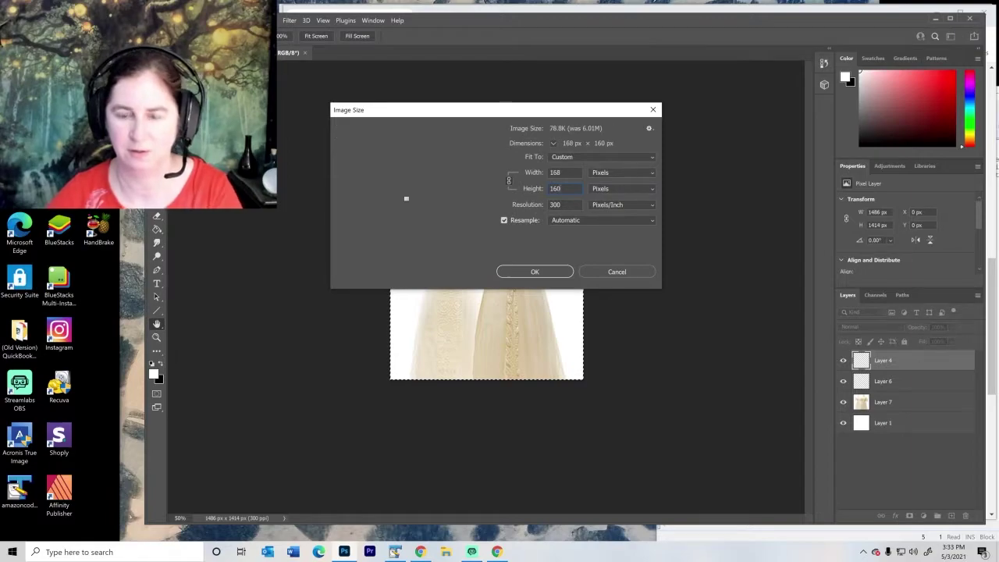
{"action": "left_click", "coordinate": [535, 271]}
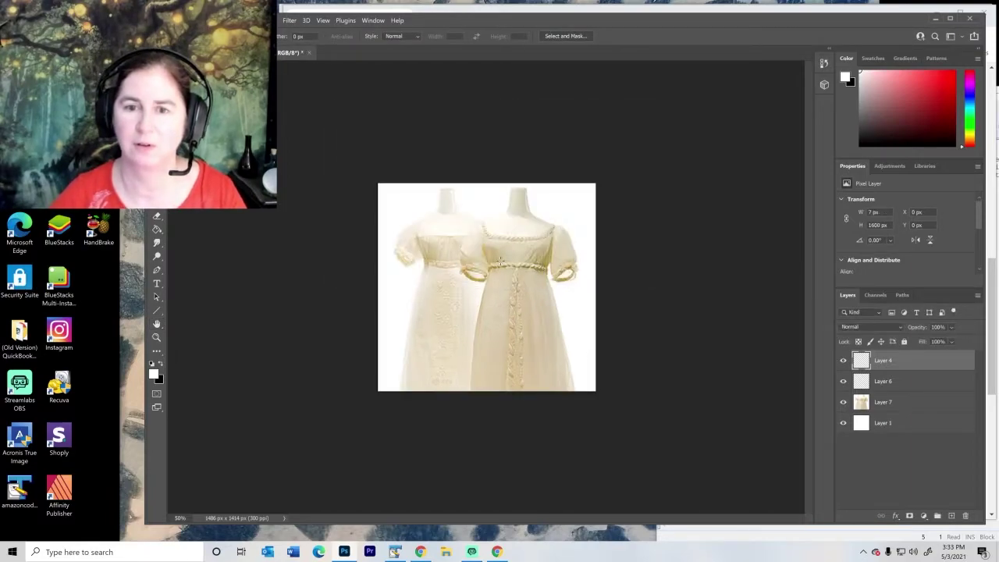
- Select a 1600 x 1600 px square from the canvas's upper-left corner and crop the cover to it
{"action": "mouse_move", "coordinate": [373, 181]}
{"action": "left_mouse_down"}
{"action": "mouse_move", "coordinate": [670, 444]}
{"action": "mouse_move", "coordinate": [368, 183]}
{"action": "left_mouse_up"}
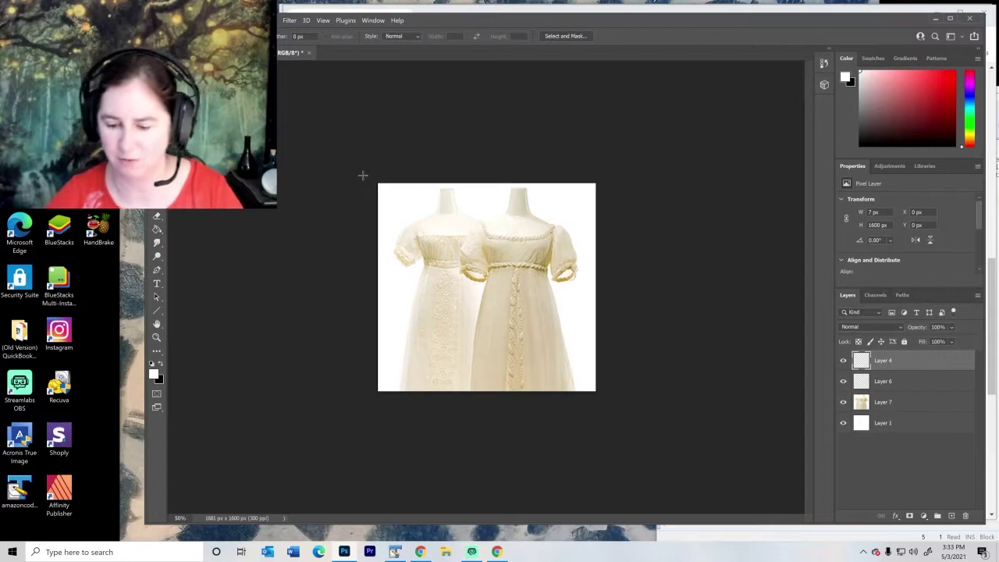
{"action": "left_click_drag", "start_coordinate": [378, 184], "coordinate": [487, 296]}
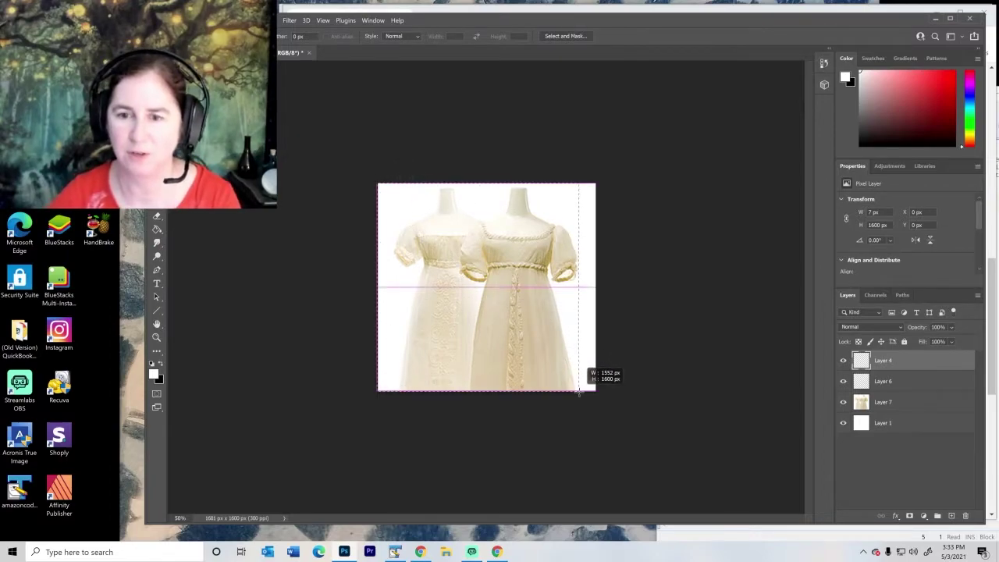
{"action": "mouse_move", "coordinate": [578, 387]}
{"action": "left_mouse_down"}
{"action": "mouse_move", "coordinate": [592, 406]}
{"action": "mouse_move", "coordinate": [563, 364]}
{"action": "mouse_move", "coordinate": [588, 393]}
{"action": "left_mouse_up"}
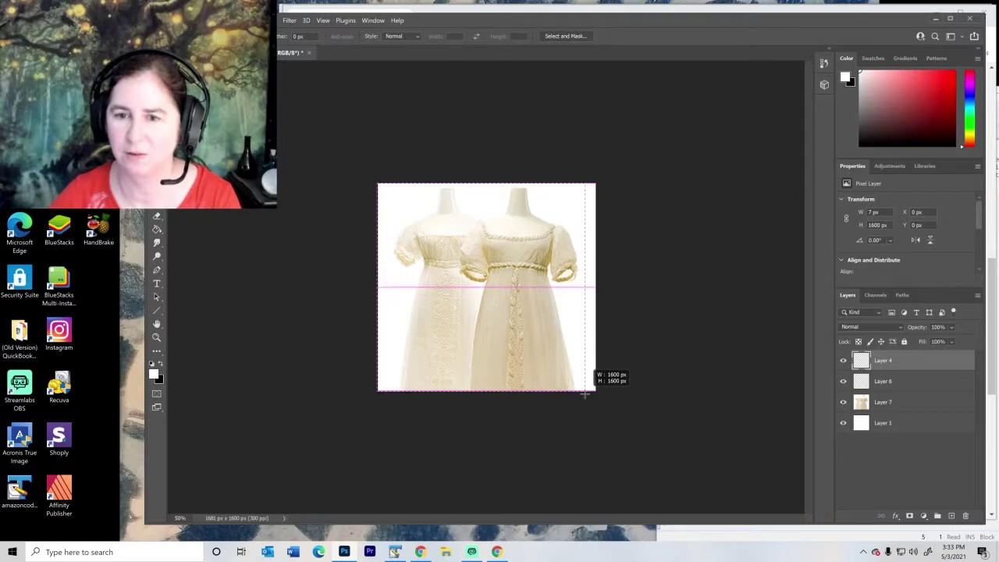
{"action": "left_click_drag", "start_coordinate": [584, 394], "coordinate": [586, 396]}
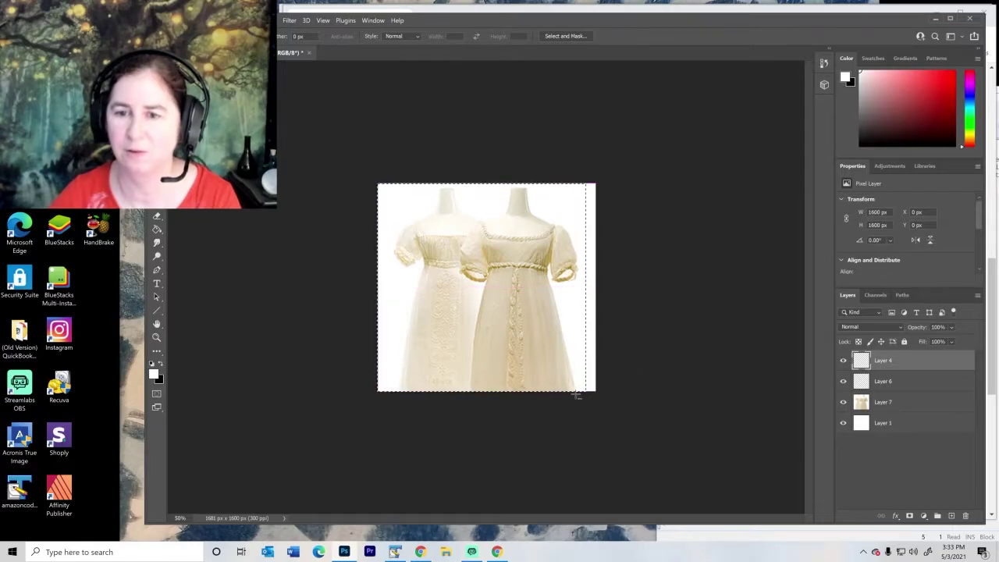
{"action": "left_click", "coordinate": [201, 20]}
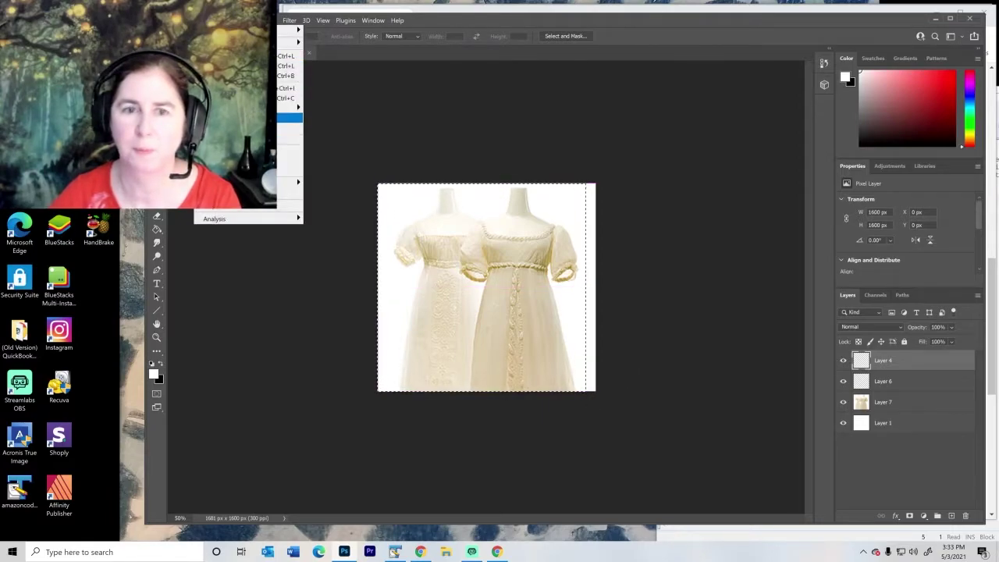
{"action": "left_click", "coordinate": [234, 125]}
{"action": "left_click_drag", "start_coordinate": [335, 164], "coordinate": [675, 465]}
{"action": "left_click", "coordinate": [668, 439]}
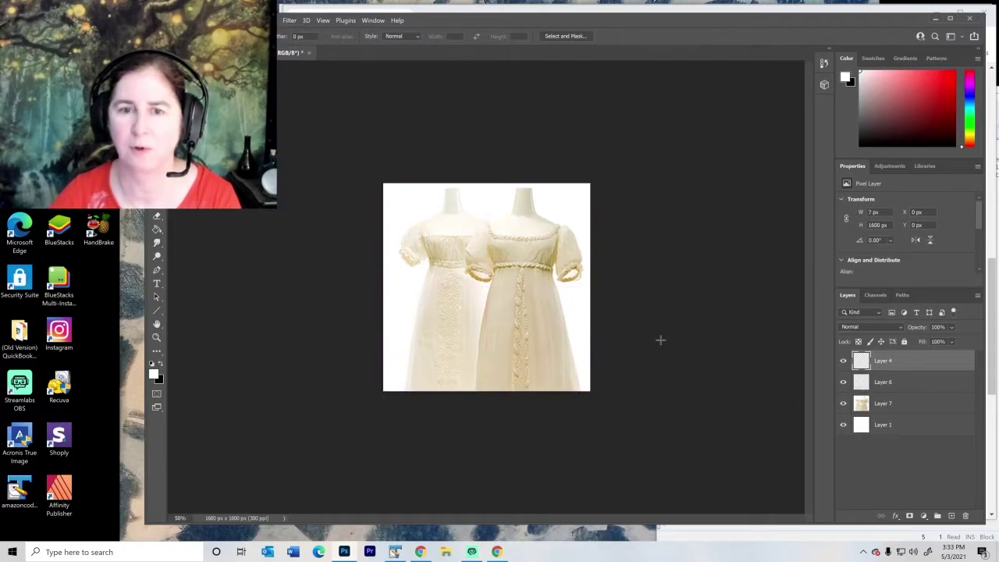
- Undo the crop to the square selection
{"action": "left_click", "coordinate": [182, 19]}
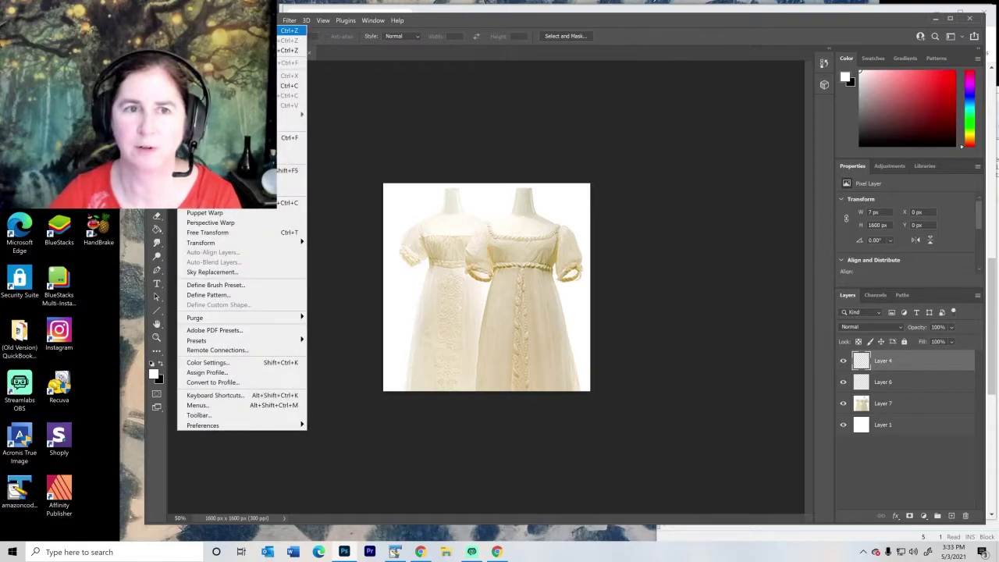
{"action": "left_click", "coordinate": [202, 35]}
{"action": "left_click", "coordinate": [182, 20]}
{"action": "left_click", "coordinate": [203, 35]}
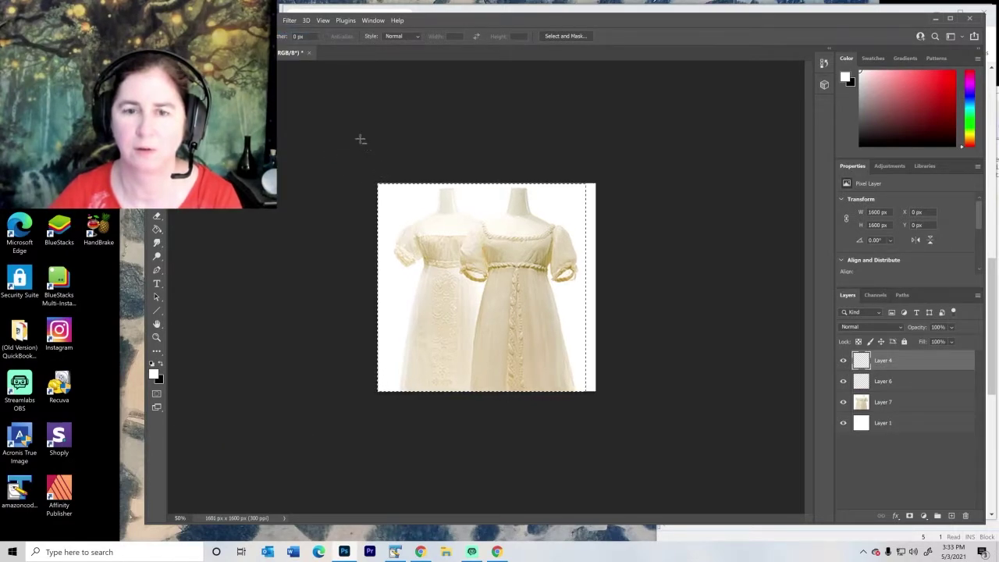
- Set the canvas width to 1600 px with a centered anchor, trimming both sides of the cover equally
{"action": "left_click", "coordinate": [206, 19]}
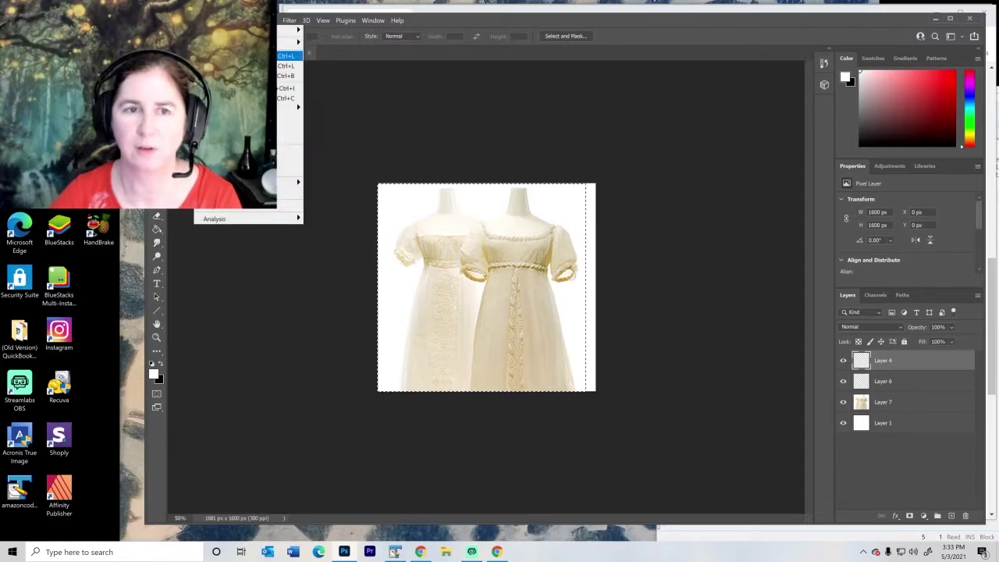
{"action": "left_click", "coordinate": [289, 98]}
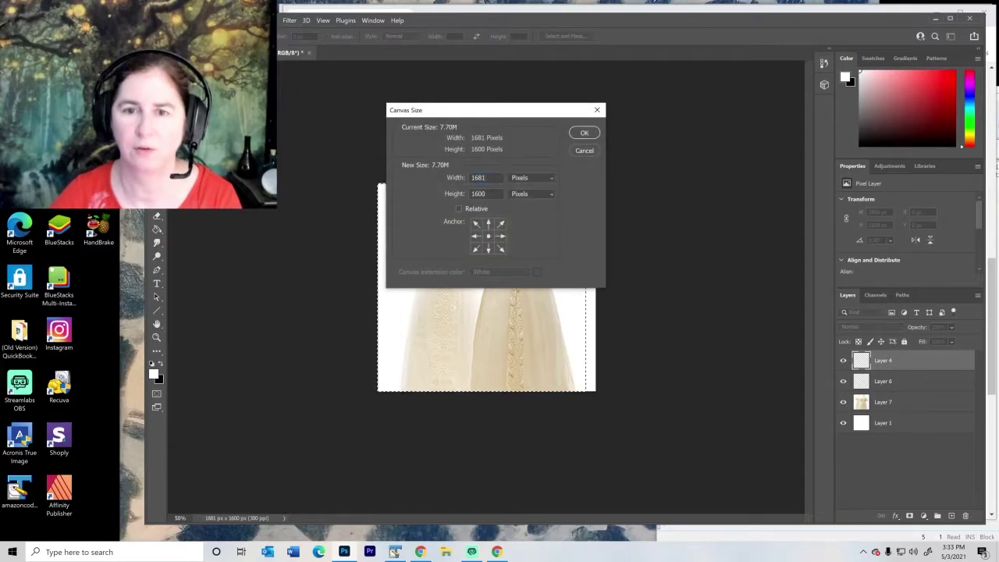
{"action": "type", "text": "1600"}
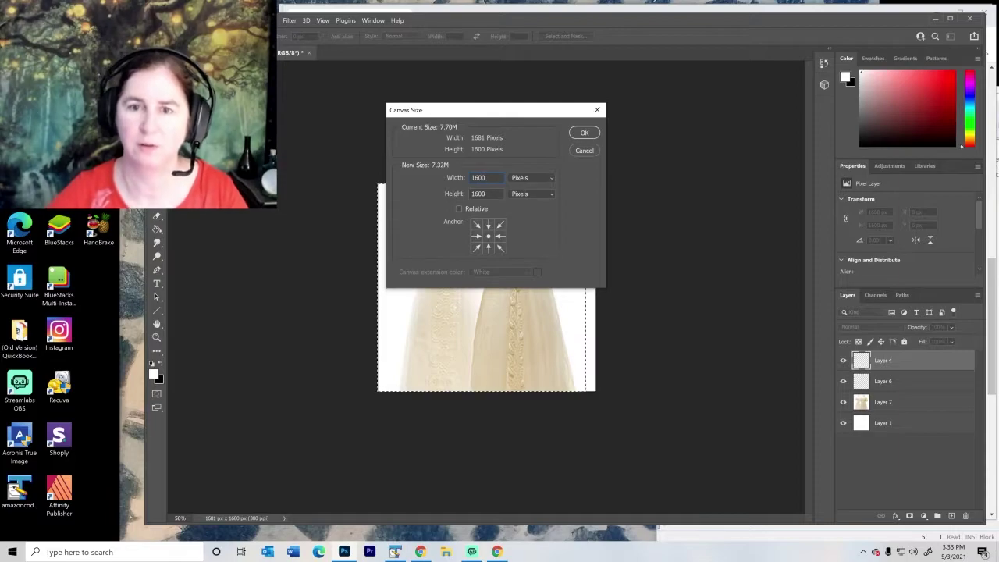
{"action": "left_click", "coordinate": [582, 134]}
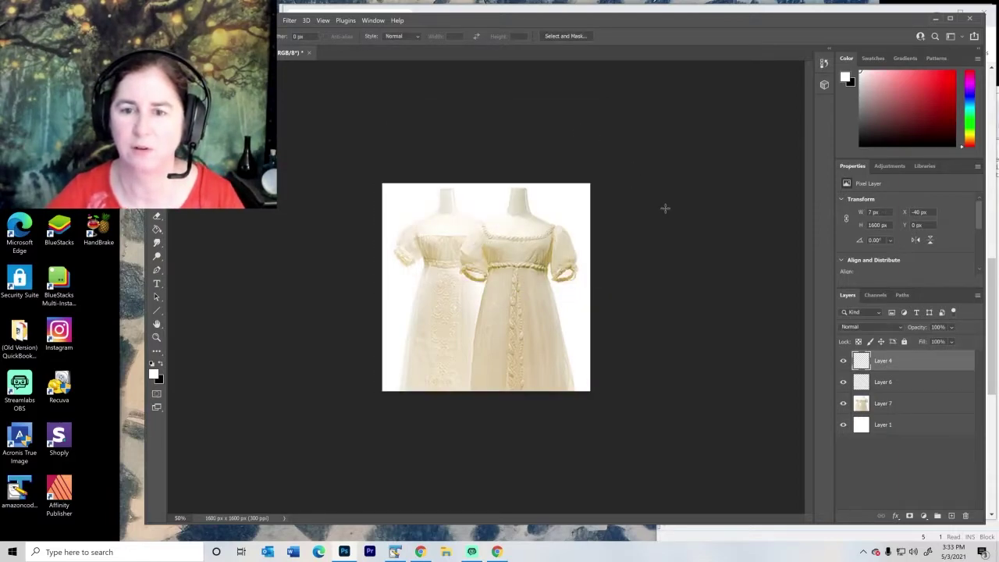
- Save the square cover, then save it in JPEG format over cover1-v1-square.jpg at maximum quality 12 with progressive format
{"action": "left_click", "coordinate": [167, 20]}
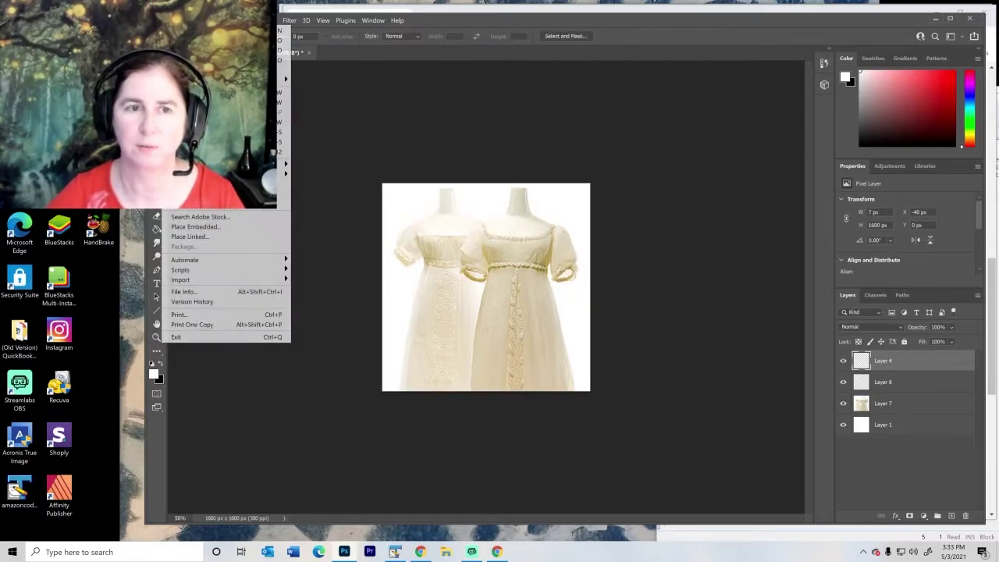
{"action": "left_click", "coordinate": [283, 132]}
{"action": "left_click", "coordinate": [168, 21]}
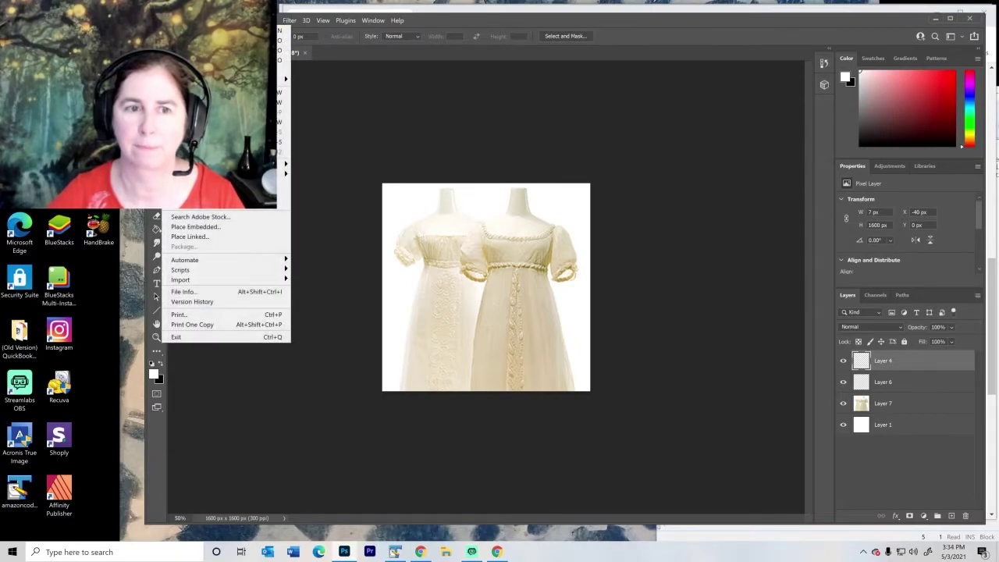
{"action": "left_click", "coordinate": [258, 142]}
{"action": "left_click", "coordinate": [296, 415]}
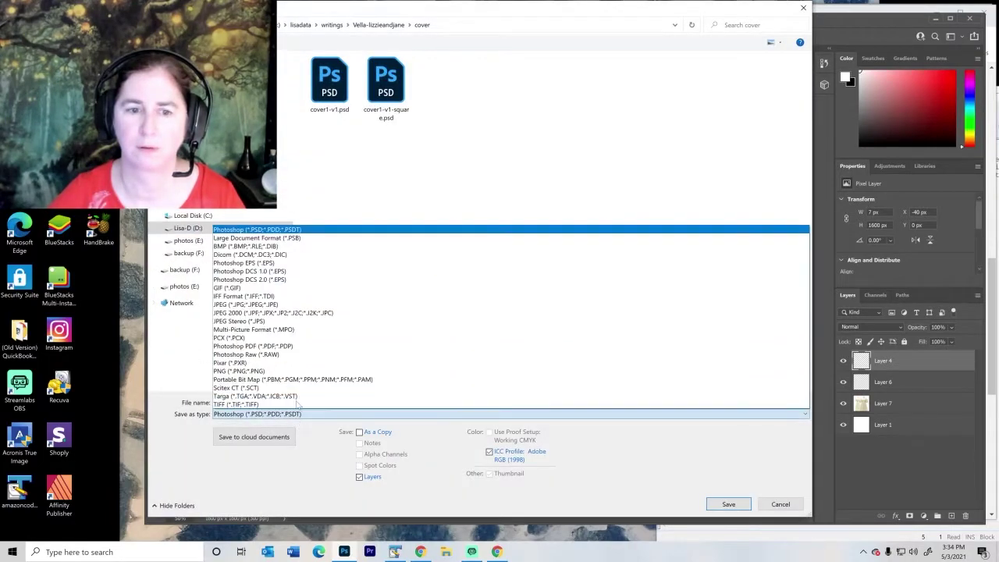
{"action": "left_click", "coordinate": [288, 301]}
{"action": "left_click", "coordinate": [726, 504]}
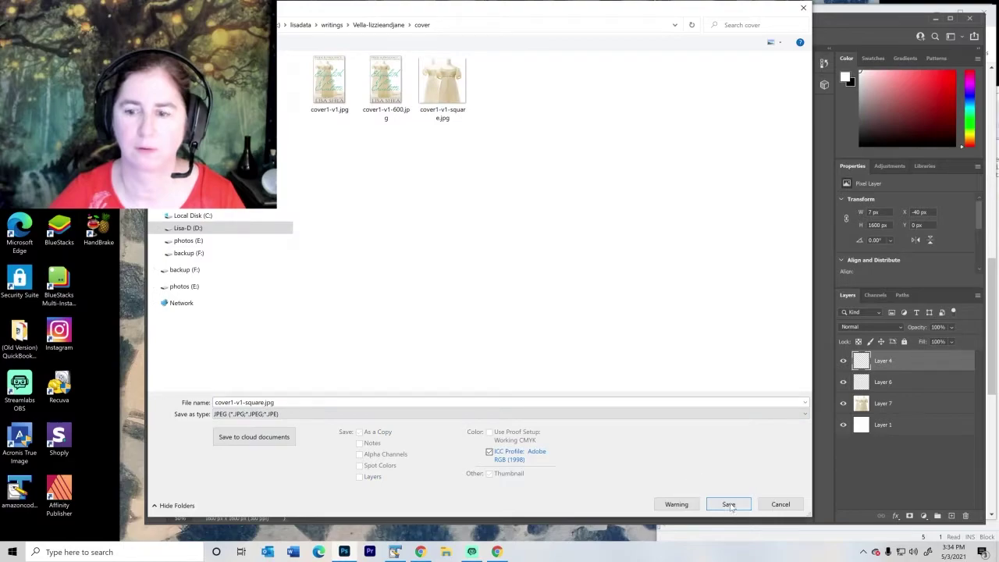
{"action": "left_click", "coordinate": [524, 276]}
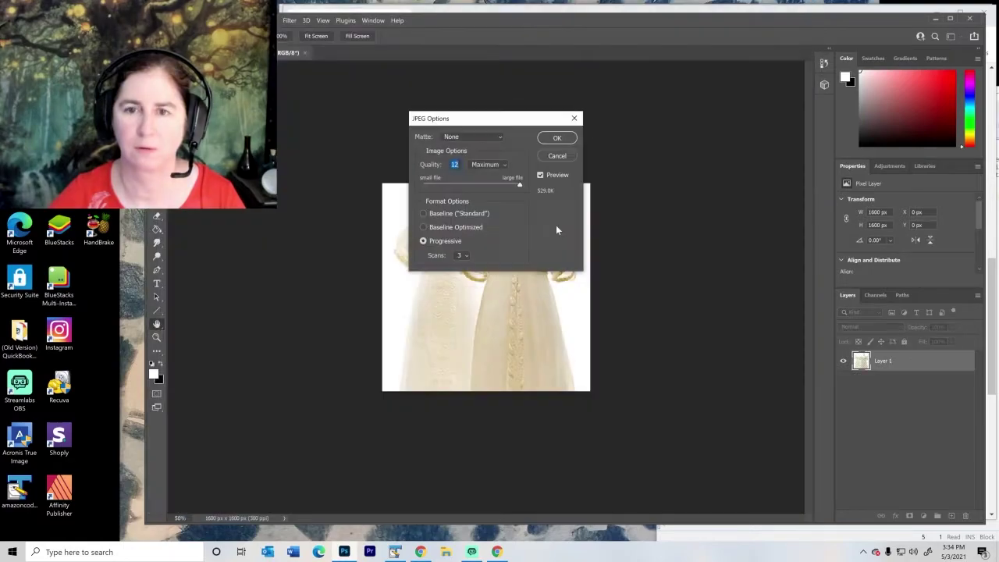
{"action": "left_click", "coordinate": [557, 138]}
- Return to the Kindle Vella page and upload the updated cover1-v1-square.jpg as the story image
{"action": "left_click", "coordinate": [939, 19]}
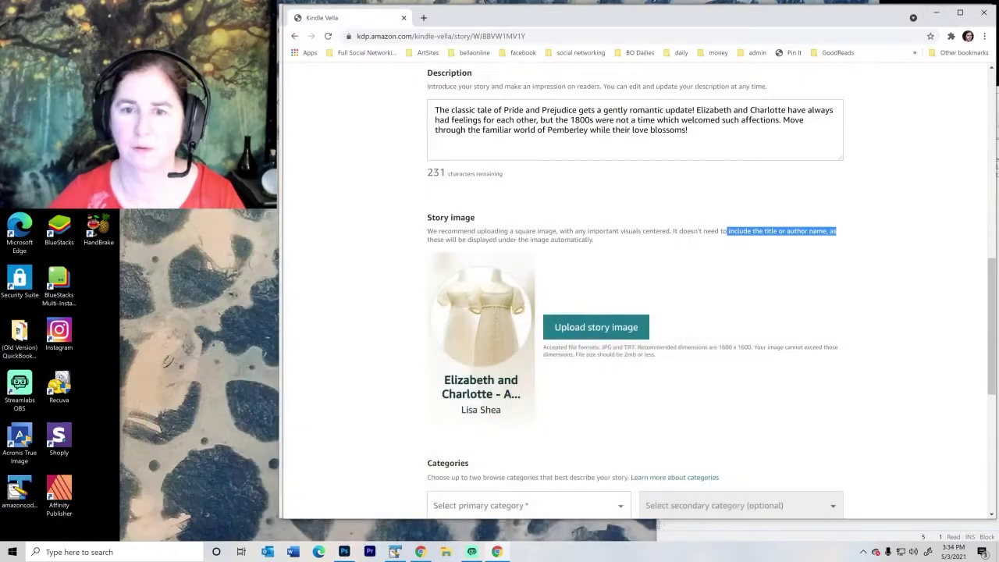
{"action": "left_click", "coordinate": [597, 328]}
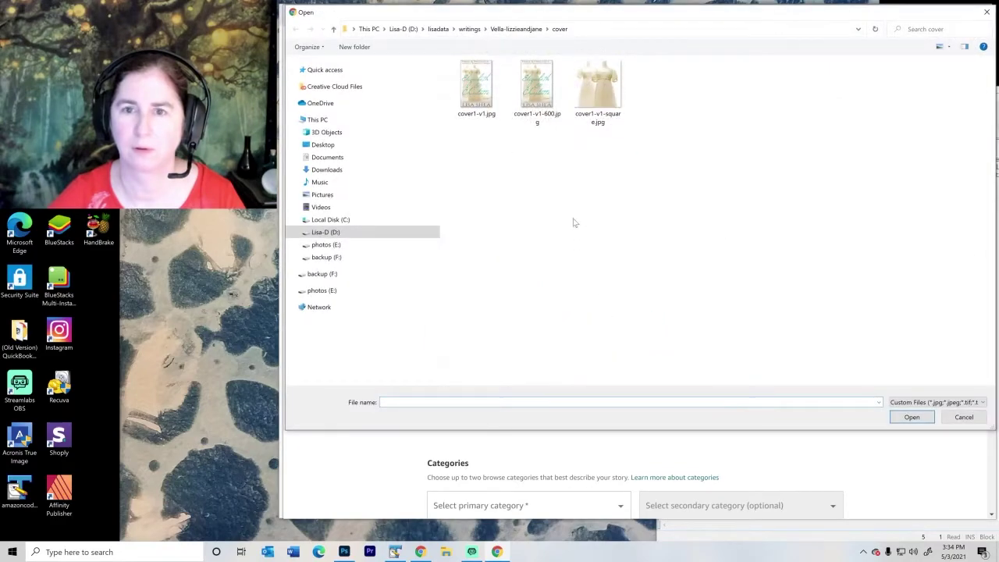
{"action": "double_click", "coordinate": [599, 86]}
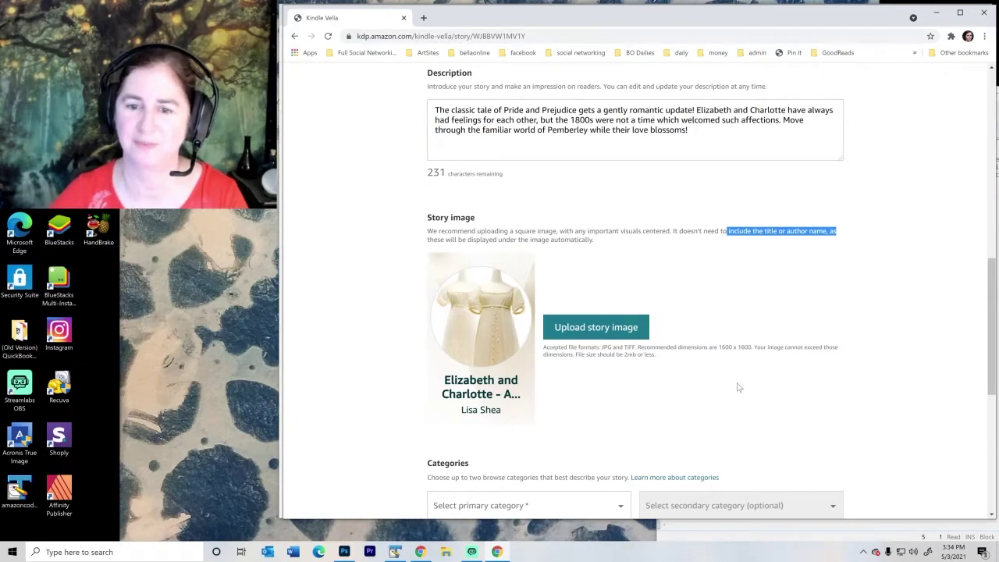
- Set the story's primary category to Romance and its secondary category to Historical Fiction
{"action": "scroll", "coordinate": [739, 387], "scroll_direction": "down", "scroll_amount": 1}
{"action": "scroll", "coordinate": [695, 368], "scroll_direction": "down", "scroll_amount": 1}
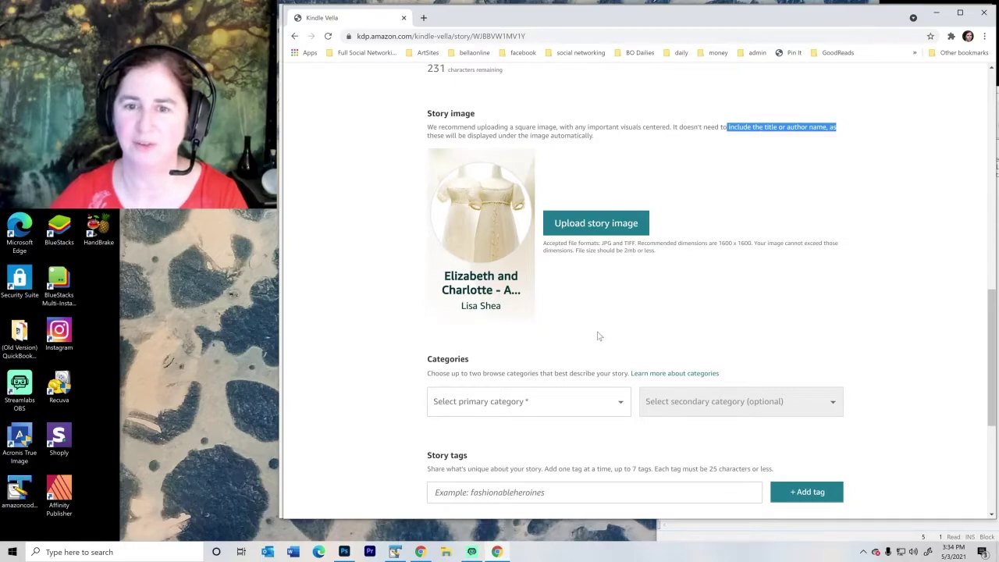
{"action": "scroll", "coordinate": [598, 336], "scroll_direction": "down", "scroll_amount": 1}
{"action": "left_click", "coordinate": [620, 355]}
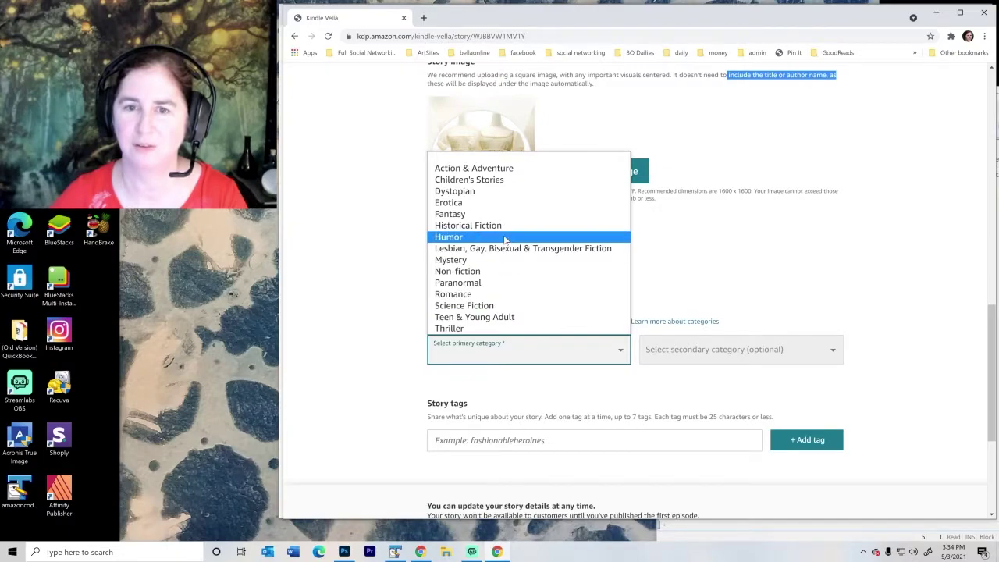
{"action": "left_click", "coordinate": [495, 293]}
{"action": "left_click", "coordinate": [748, 351]}
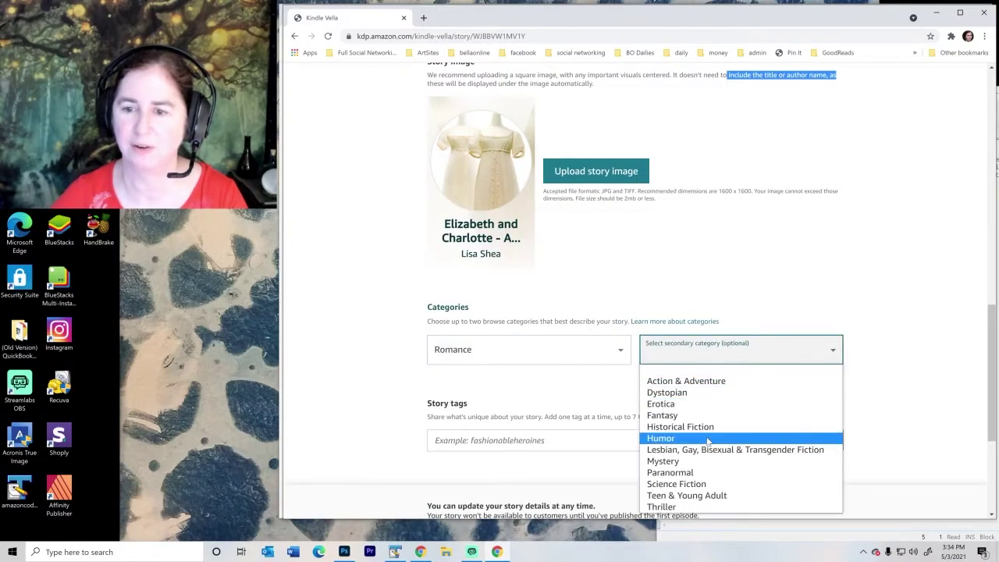
{"action": "scroll", "coordinate": [892, 403], "scroll_direction": "down", "scroll_amount": 2}
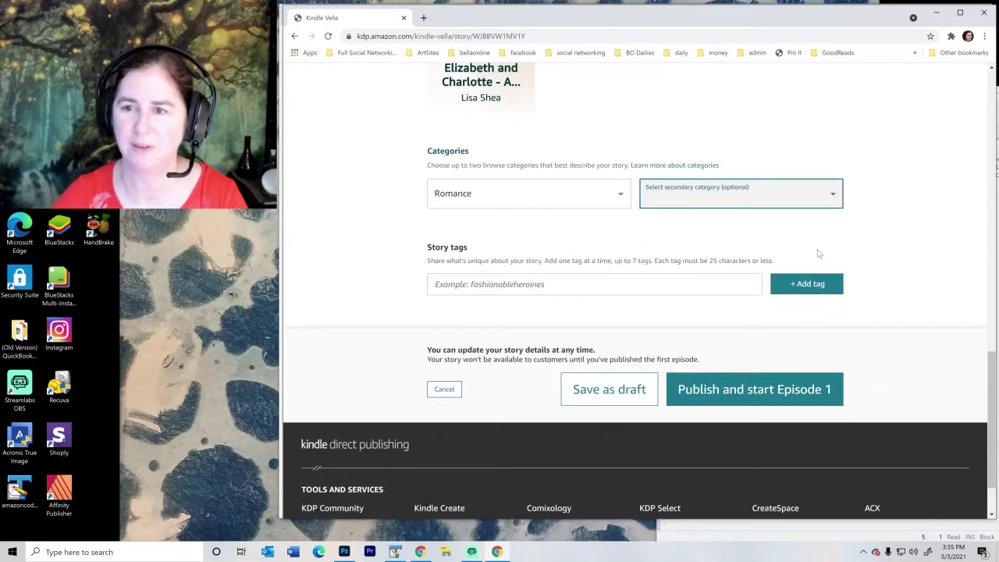
{"action": "left_click", "coordinate": [788, 204]}
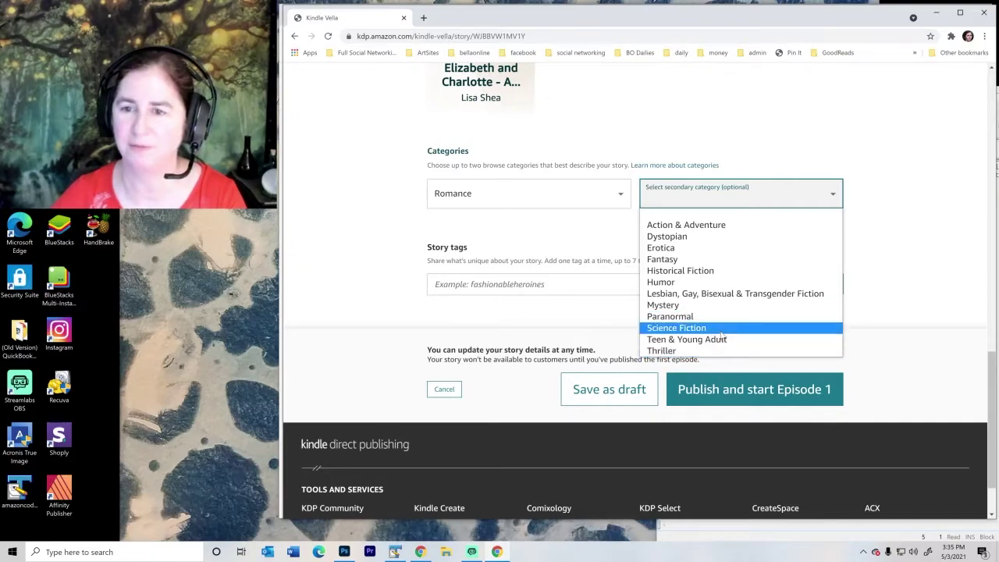
{"action": "left_click", "coordinate": [712, 271]}
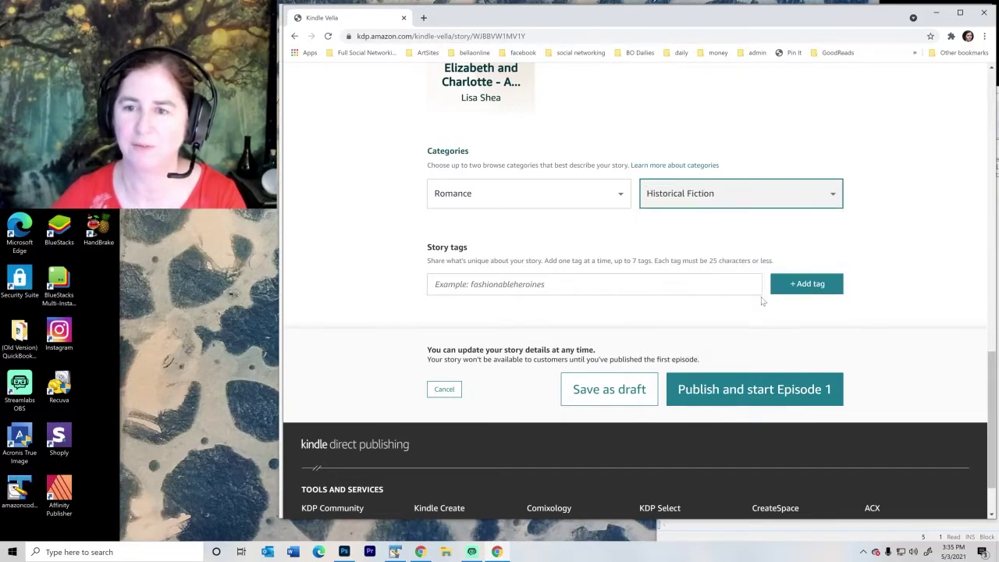
- Add the story tags lesbian, lesbianromance and romance
{"action": "left_click", "coordinate": [593, 284]}
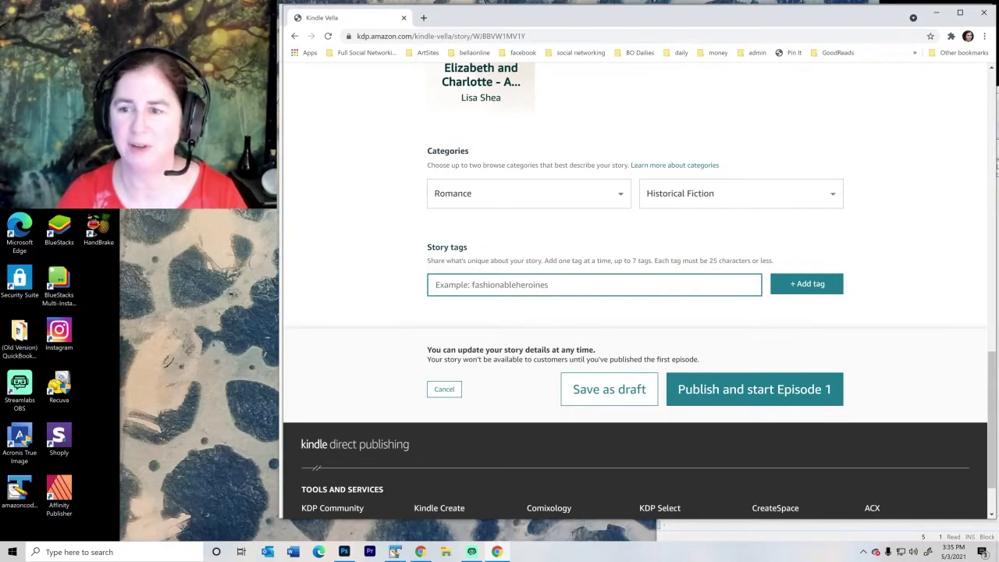
{"action": "type", "text": "les"}
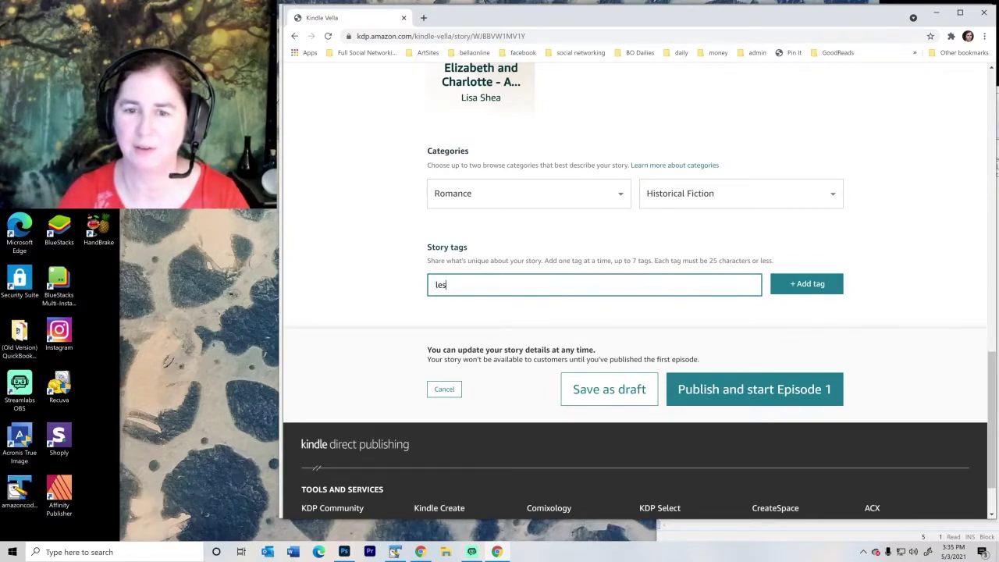
{"action": "type", "text": "bian"}
{"action": "key", "text": "Return"}
{"action": "type", "text": "lesebia"}
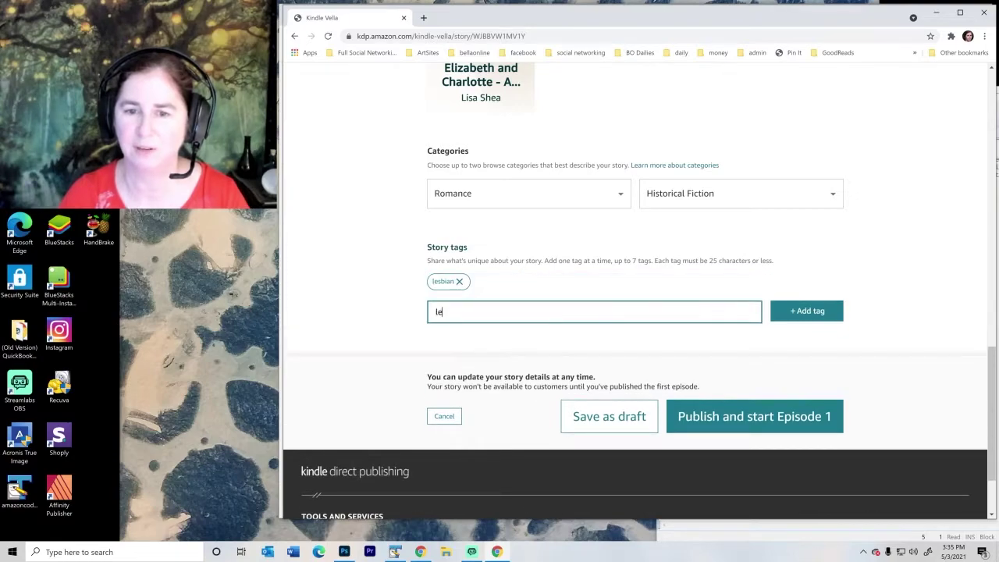
{"action": "key", "text": "BackSpace"}
{"action": "type", "text": "bia"}
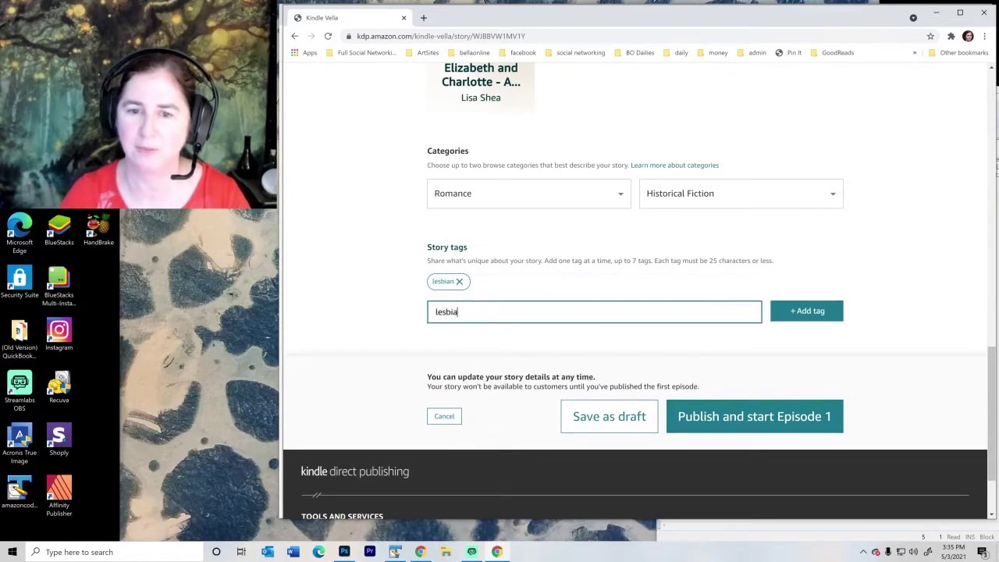
{"action": "type", "text": "nromance"}
{"action": "key", "text": "Return"}
{"action": "type", "text": "romance"}
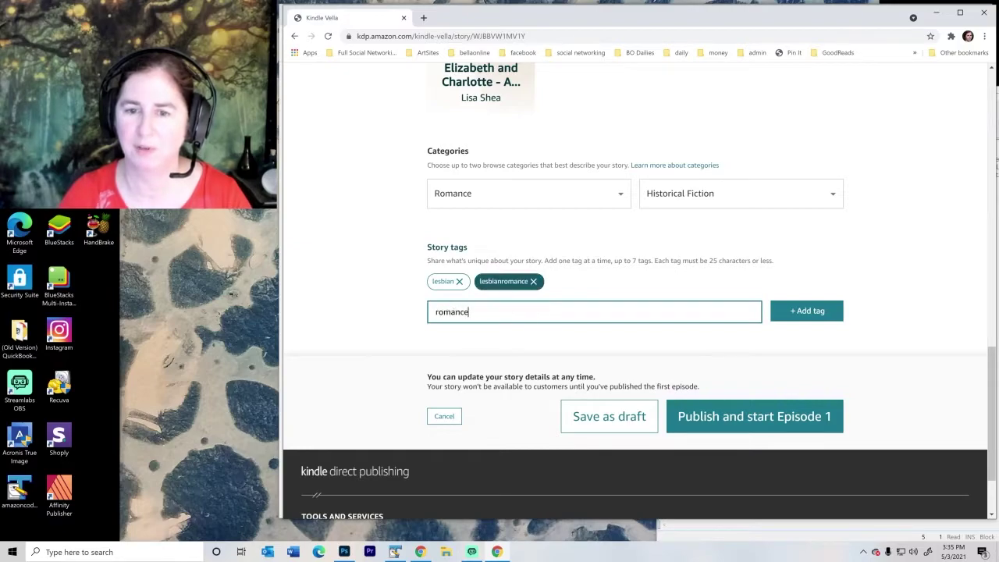
{"action": "key", "text": "Return"}
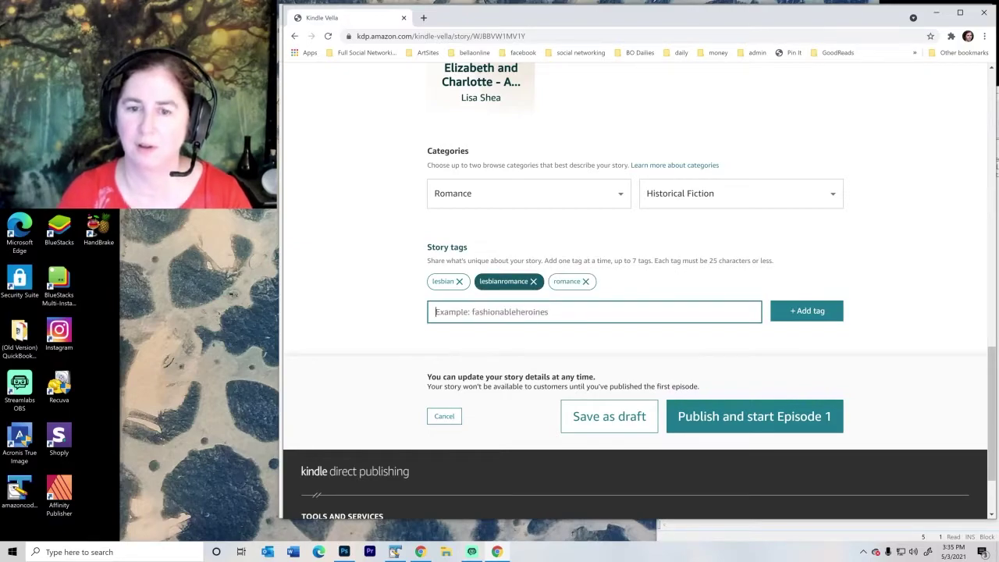
- Add the story tags regency, prideandprejudice, historicromance and england
{"action": "type", "text": "regency"}
{"action": "key", "text": "Return"}
{"action": "type", "text": "pr"}
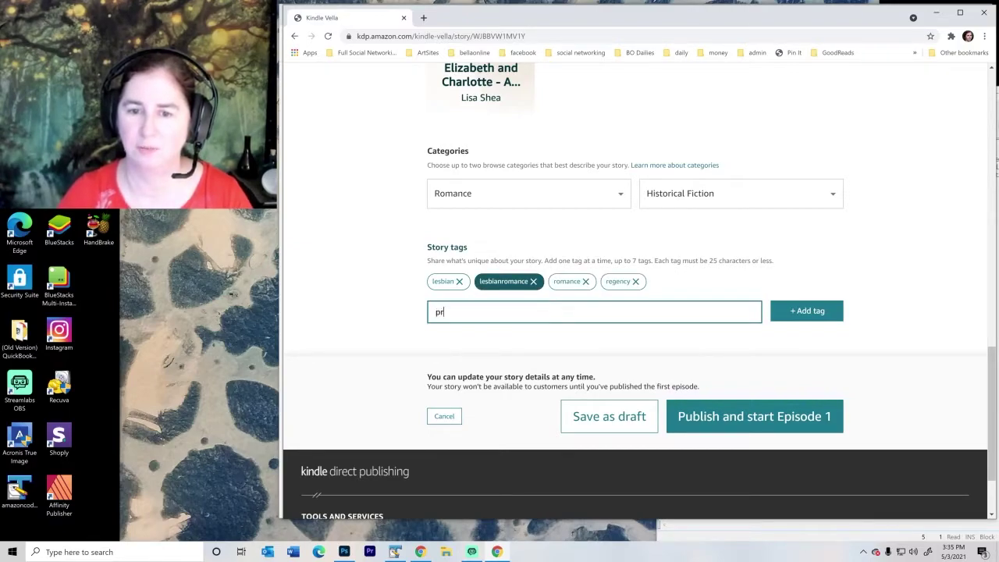
{"action": "type", "text": "ideandprejudice"}
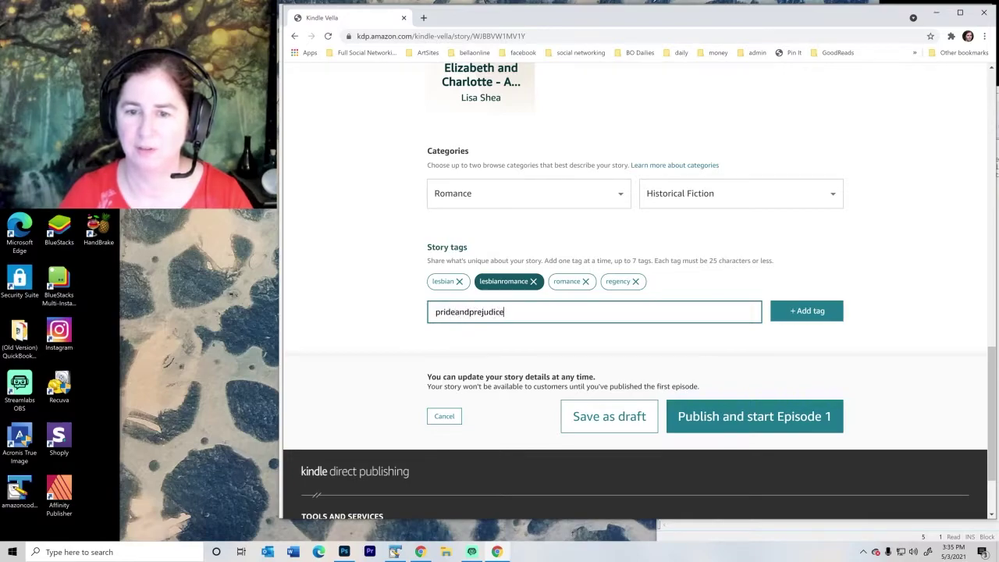
{"action": "key", "text": "Return"}
{"action": "type", "text": "historicromance"}
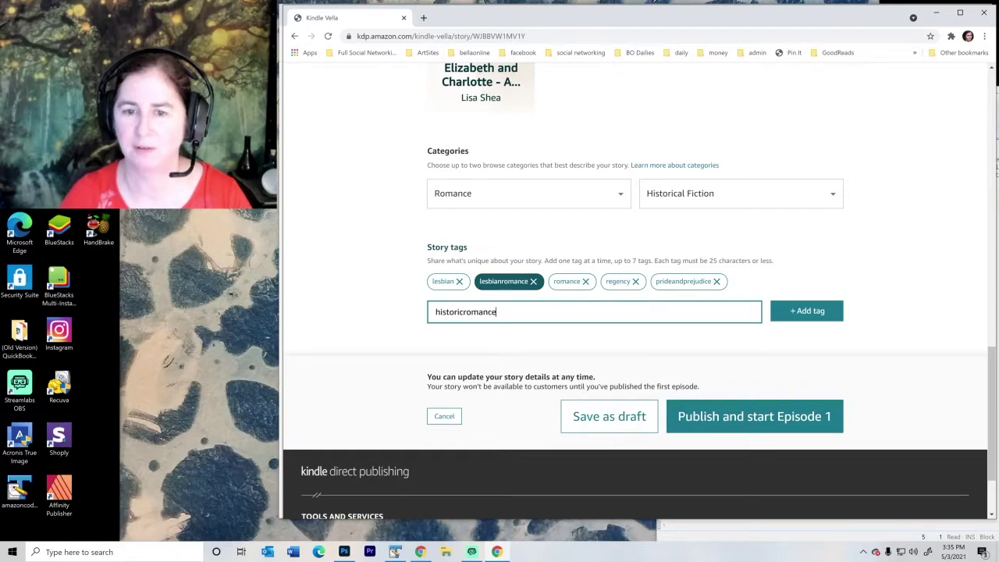
{"action": "key", "text": "Return"}
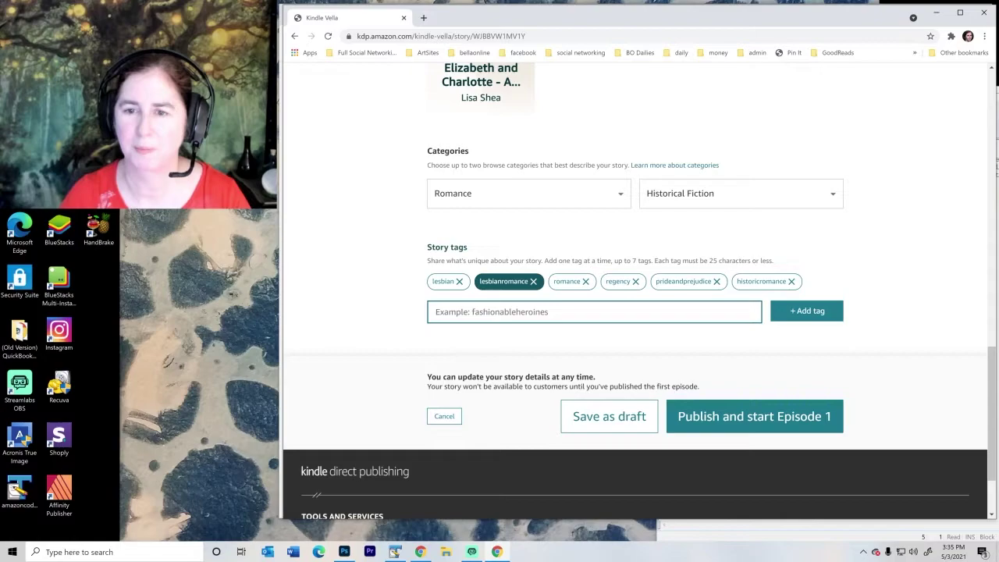
{"action": "type", "text": "england"}
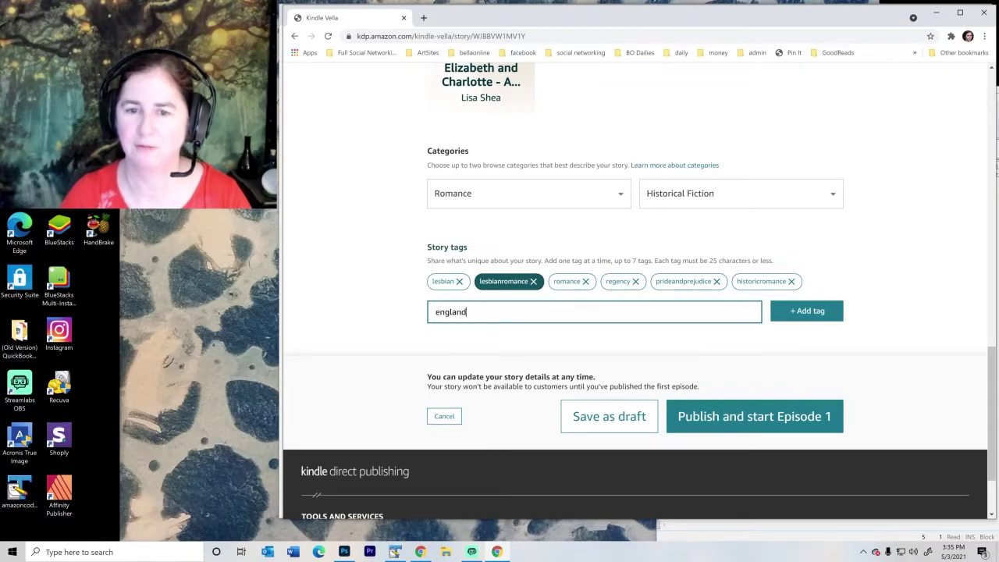
{"action": "key", "text": "Return"}
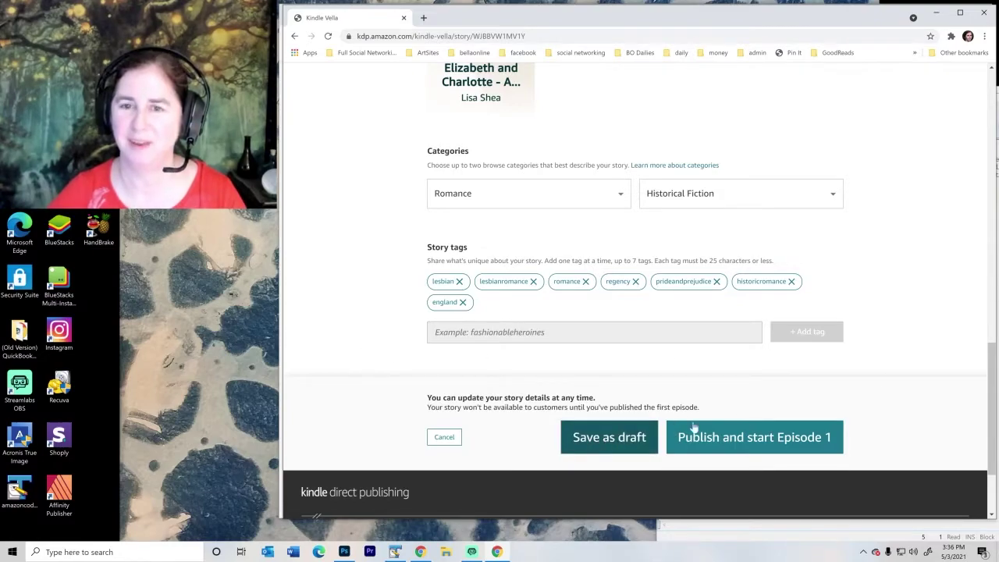
- Save the story details as a draft, then publish the story and start Episode 1
{"action": "mouse_move", "coordinate": [992, 367]}
{"action": "left_mouse_down"}
{"action": "mouse_move", "coordinate": [994, 111]}
{"action": "mouse_move", "coordinate": [995, 386]}
{"action": "left_mouse_up"}
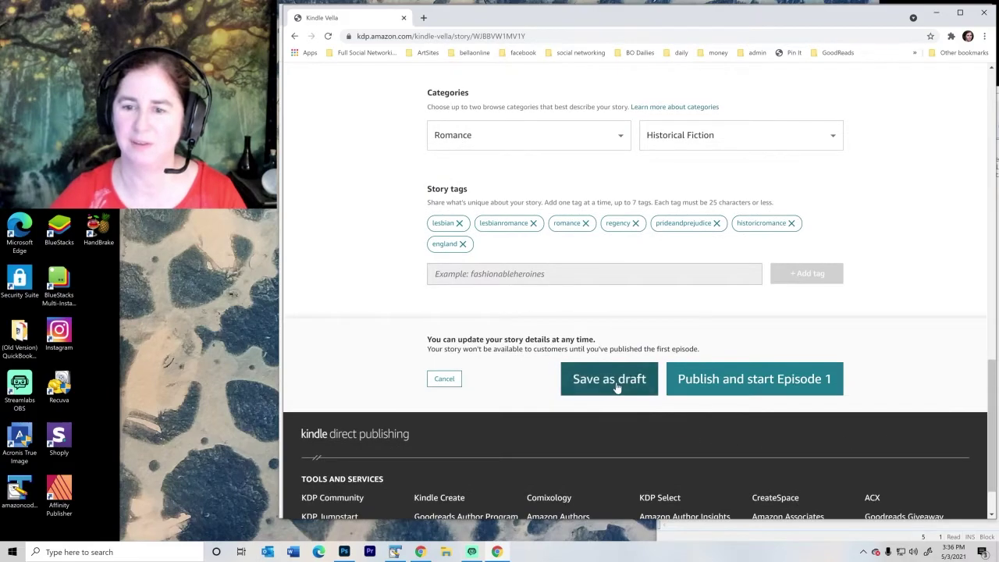
{"action": "left_click", "coordinate": [616, 386]}
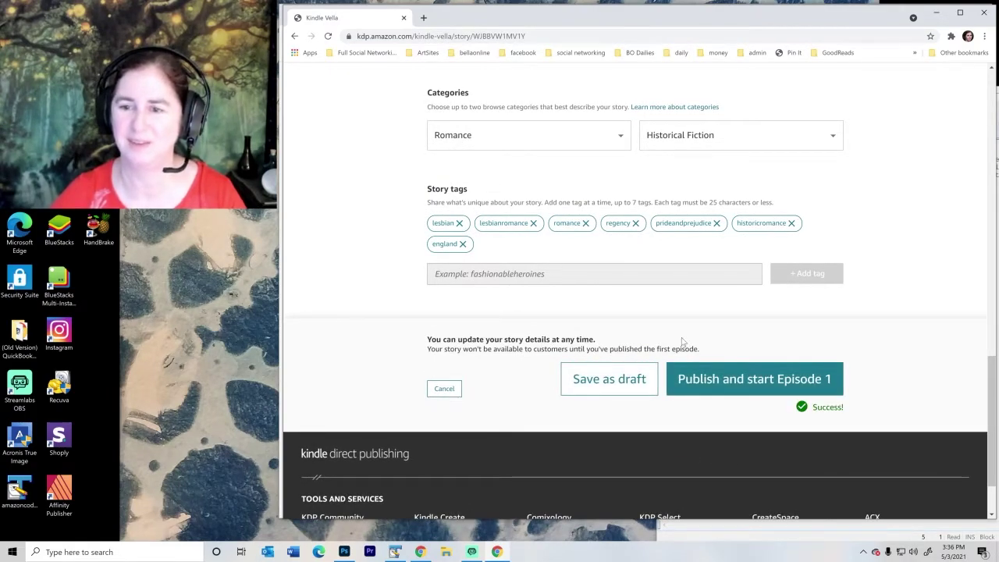
{"action": "left_click", "coordinate": [745, 380]}
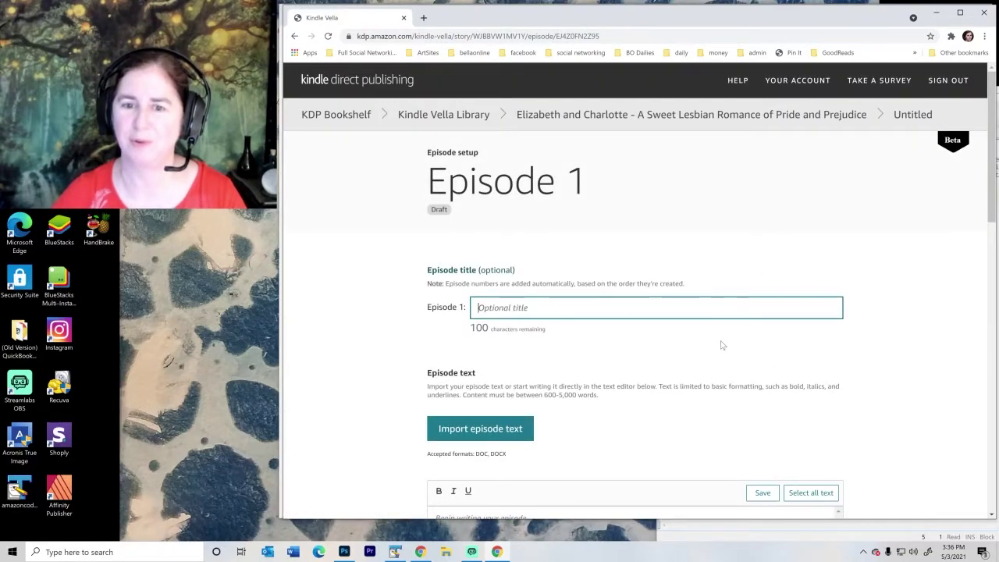
{"action": "scroll", "coordinate": [990, 204], "scroll_direction": "down", "scroll_amount": 1}
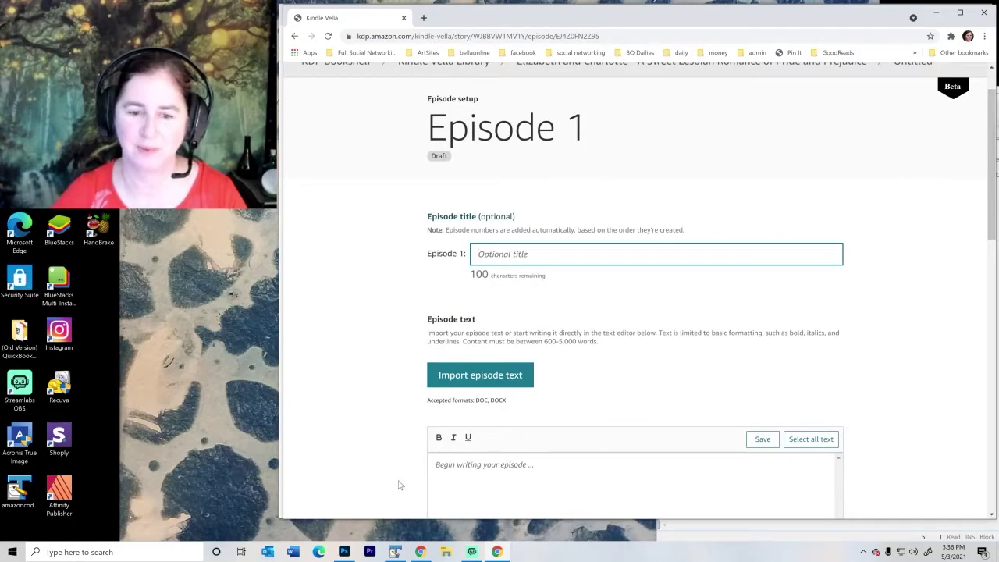
- Switch to Word and open prideprejudice-b1.docx from the Vella-lizzieandjane folder inside writings on the D: drive
{"action": "left_click", "coordinate": [292, 551]}
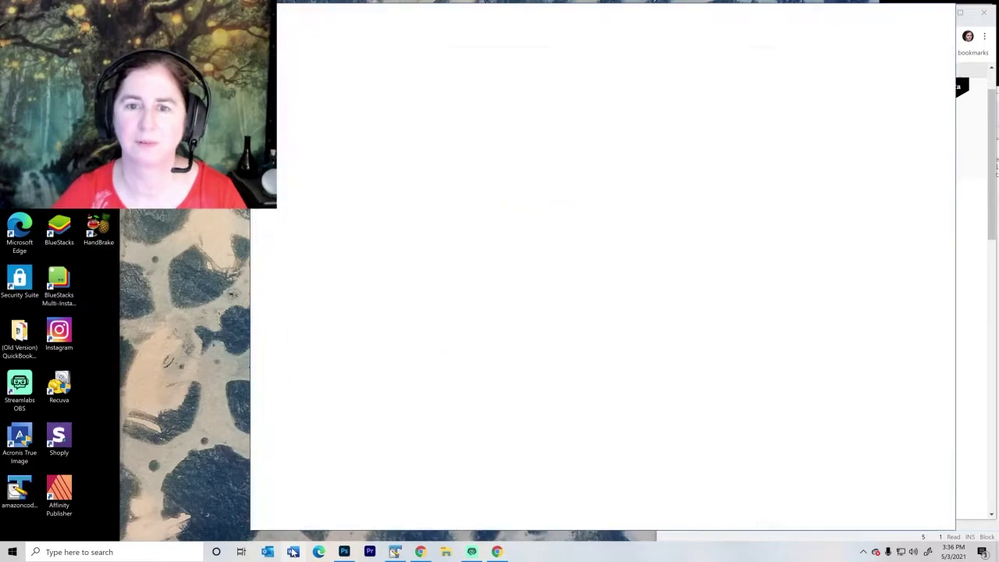
{"action": "left_click", "coordinate": [287, 204]}
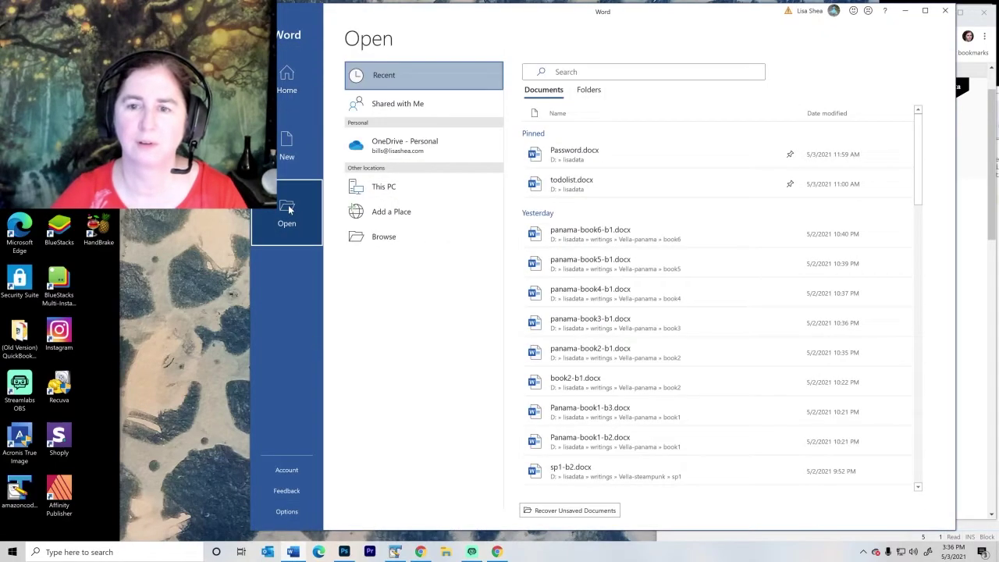
{"action": "left_click", "coordinate": [353, 233]}
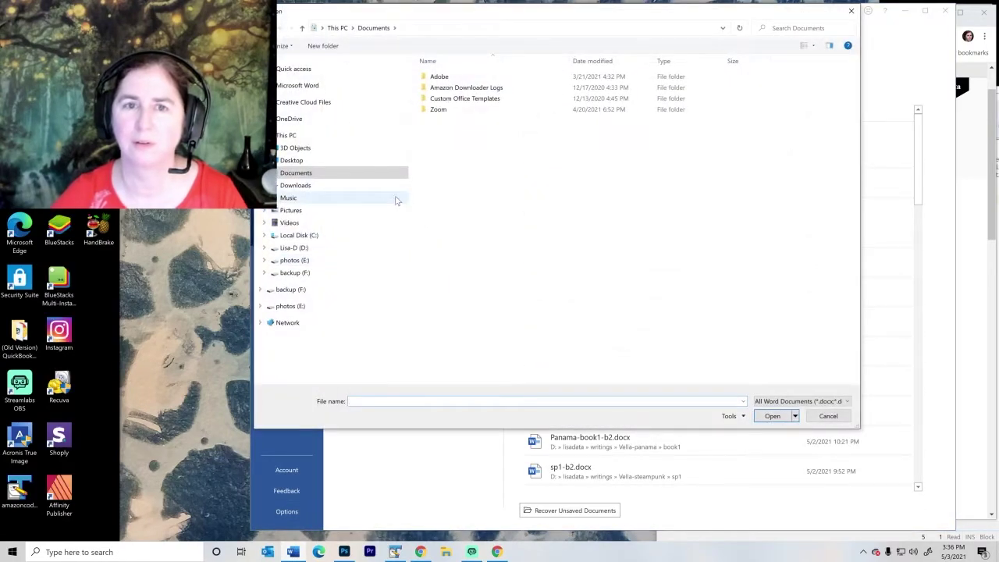
{"action": "left_click", "coordinate": [306, 247]}
{"action": "scroll", "coordinate": [474, 279], "scroll_direction": "down", "scroll_amount": 15}
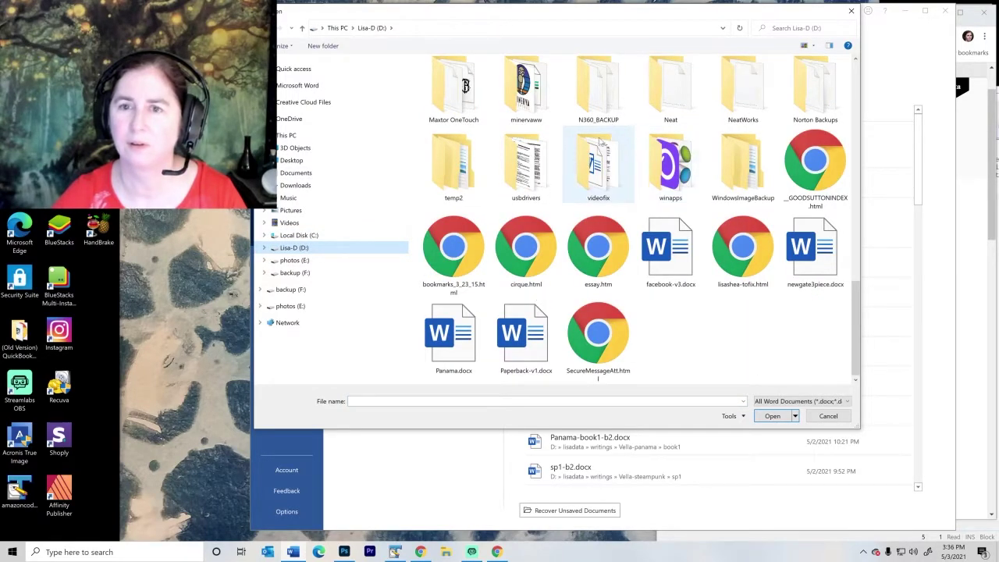
{"action": "scroll", "coordinate": [601, 142], "scroll_direction": "up", "scroll_amount": 2}
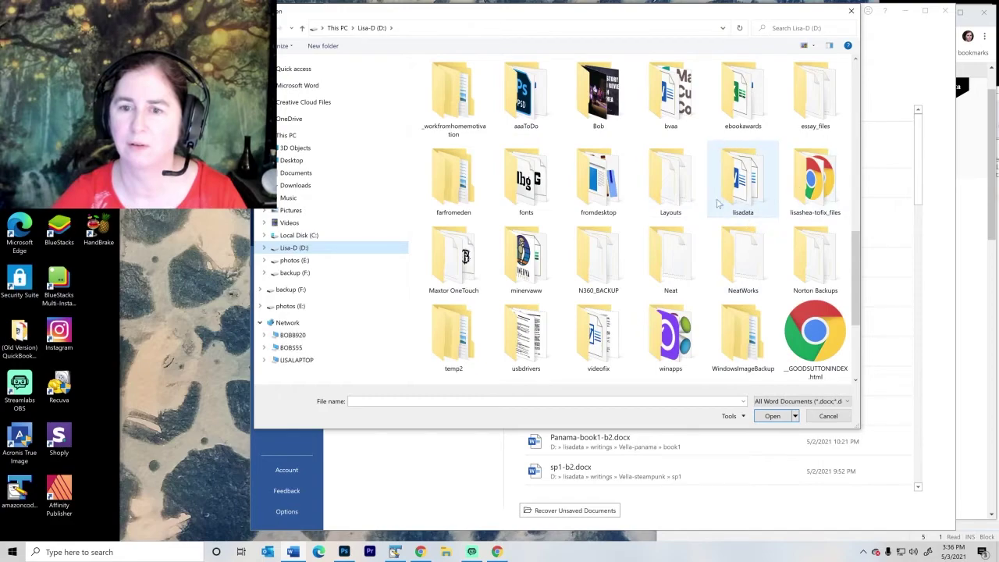
{"action": "double_click", "coordinate": [743, 188]}
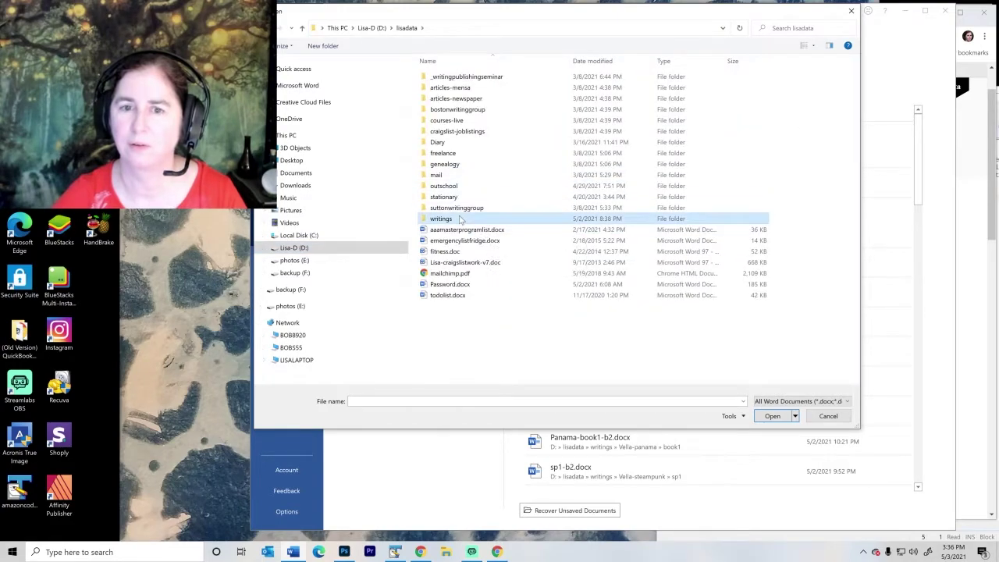
{"action": "double_click", "coordinate": [477, 219]}
{"action": "scroll", "coordinate": [522, 290], "scroll_direction": "down", "scroll_amount": 10}
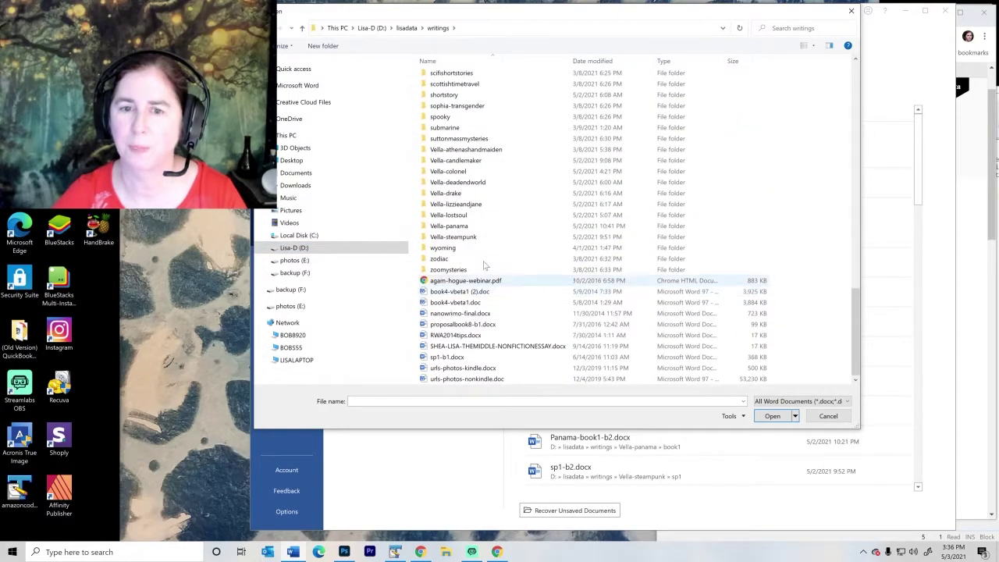
{"action": "double_click", "coordinate": [470, 204]}
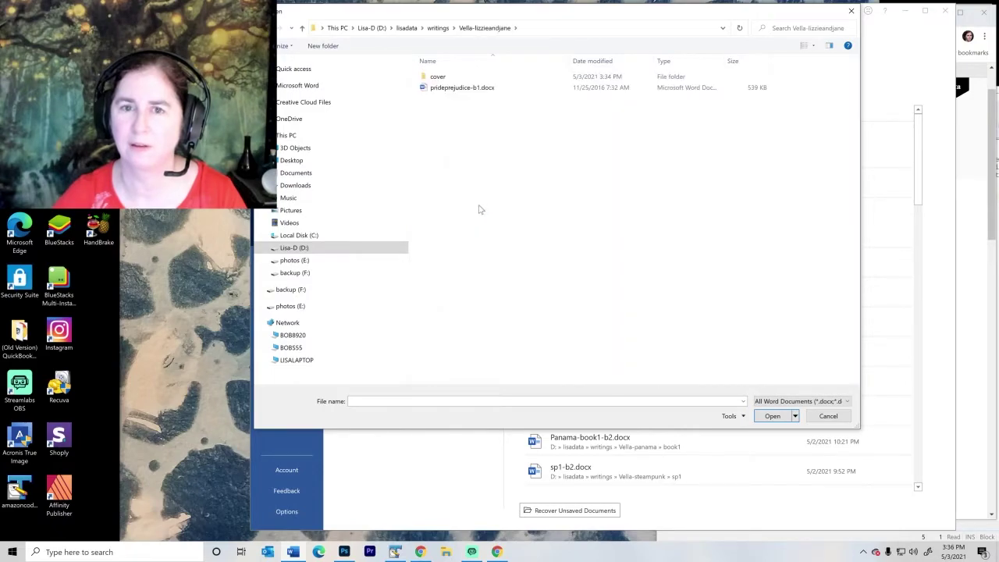
{"action": "double_click", "coordinate": [462, 89]}
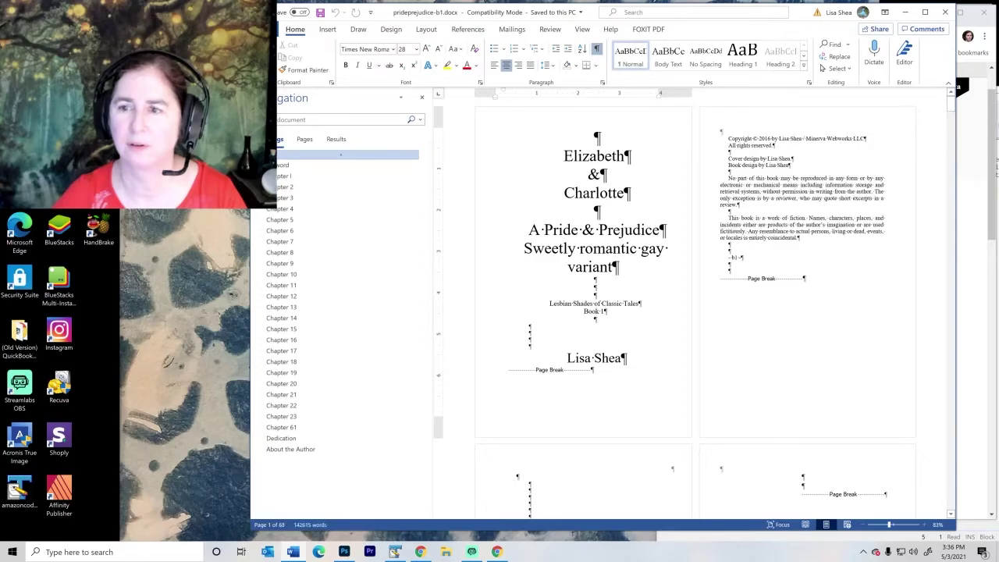
- Select the Chapter 1 body text below its heading through "Because once he did all was lost."
{"action": "scroll", "coordinate": [674, 291], "scroll_direction": "down", "scroll_amount": 5}
{"action": "scroll", "coordinate": [674, 305], "scroll_direction": "down", "scroll_amount": 8}
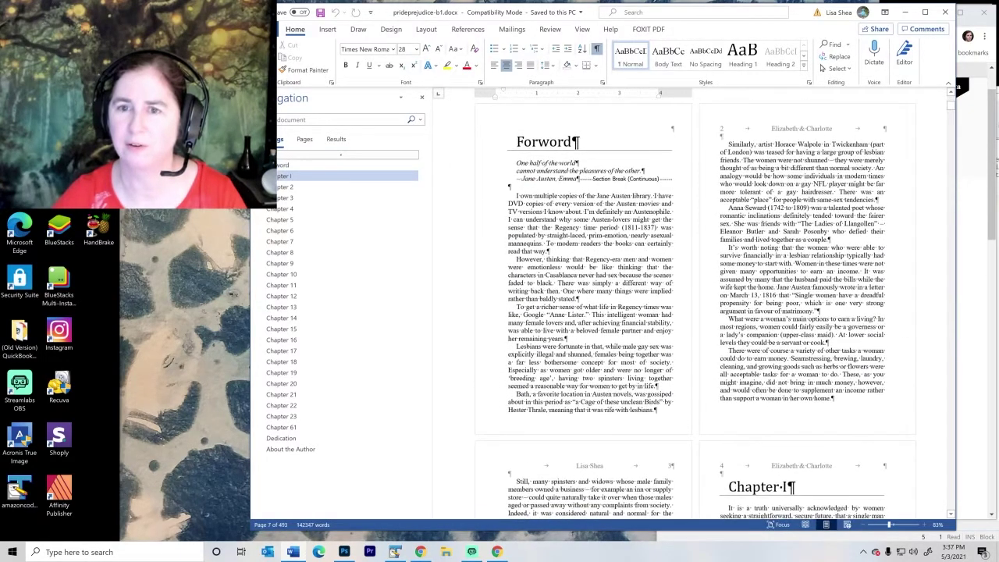
{"action": "scroll", "coordinate": [674, 304], "scroll_direction": "down", "scroll_amount": 4}
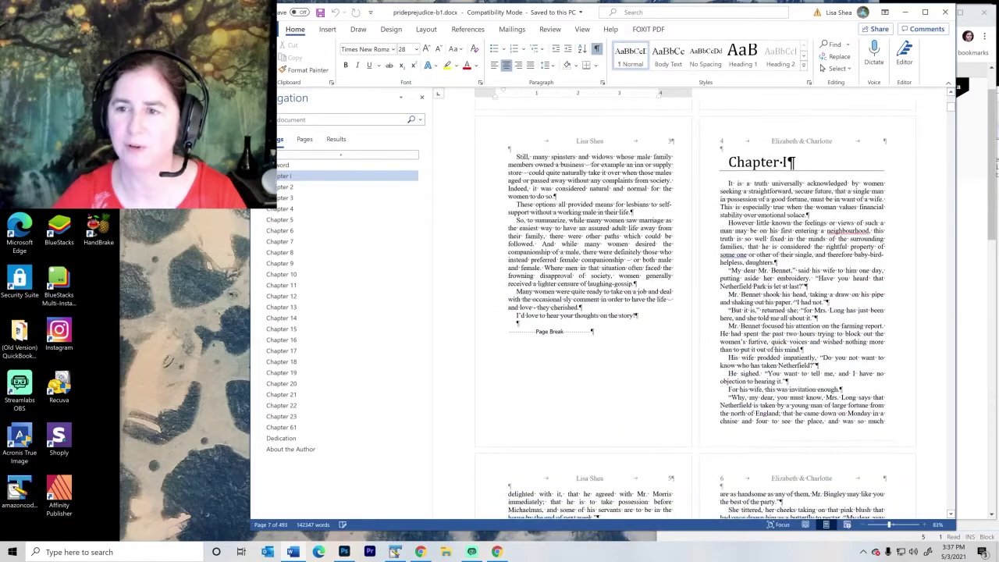
{"action": "scroll", "coordinate": [674, 312], "scroll_direction": "down", "scroll_amount": 10}
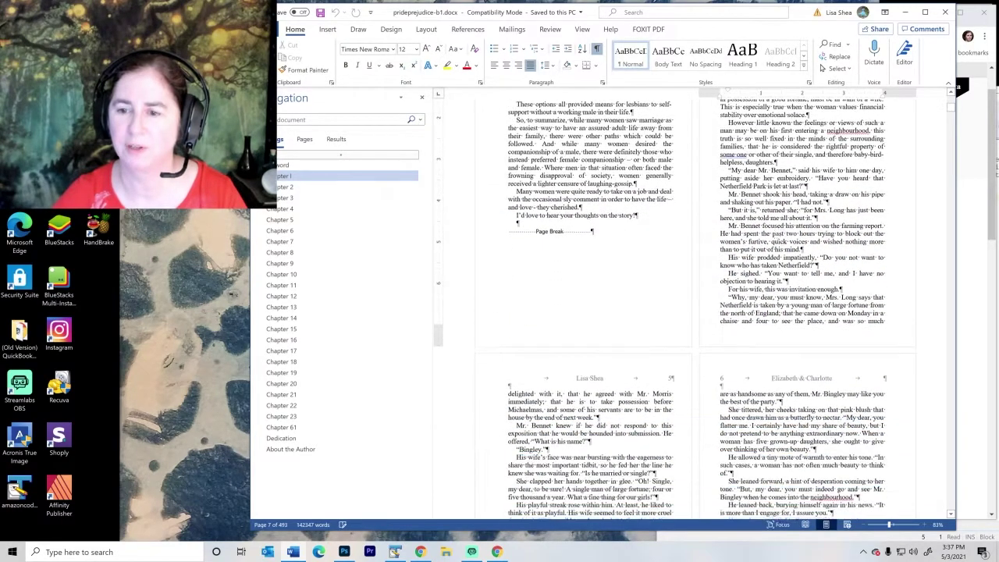
{"action": "left_click", "coordinate": [823, 279], "text": "shift"}
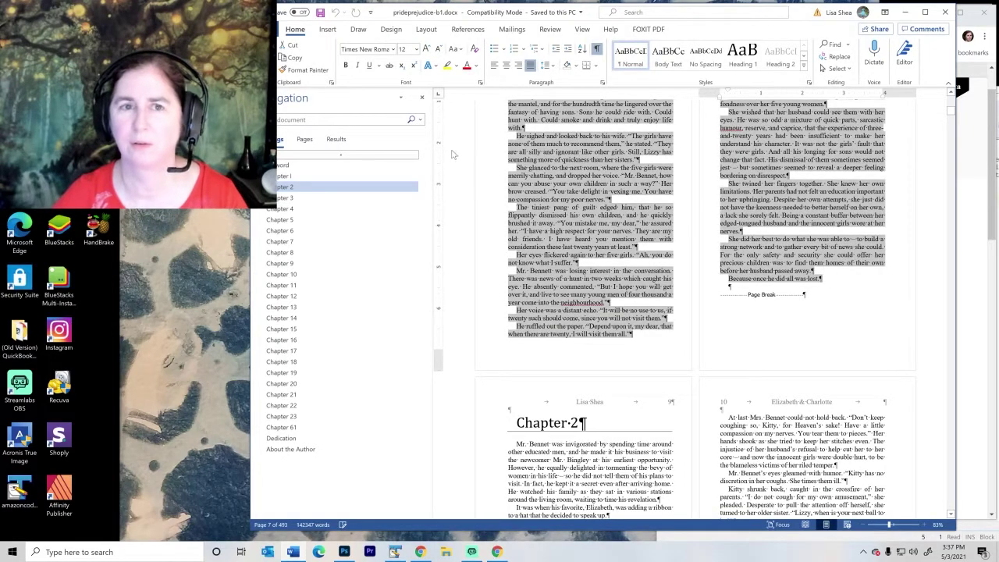
- Copy the selected chapter text into a new blank document and close the manuscript
{"action": "left_click", "coordinate": [269, 29]}
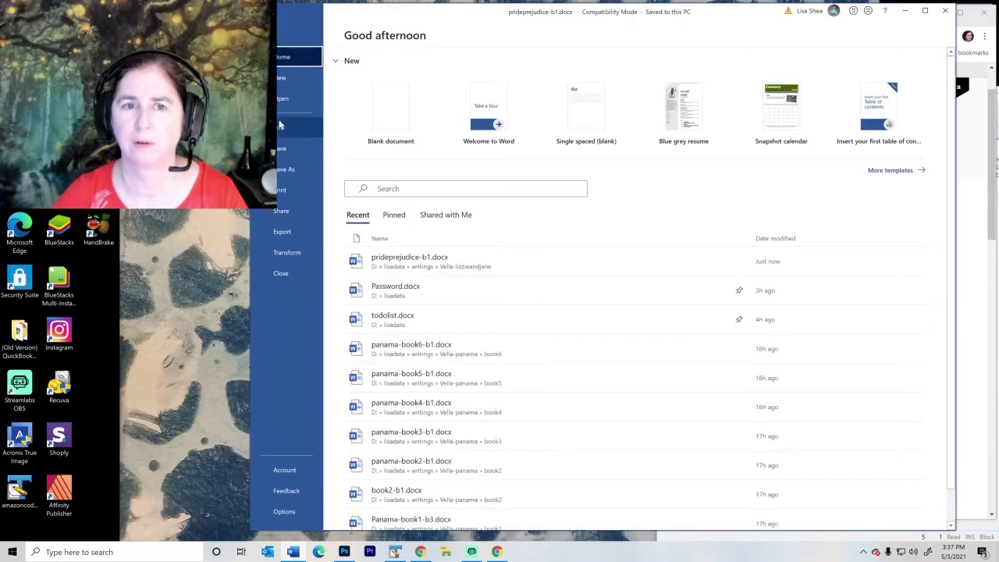
{"action": "left_click", "coordinate": [284, 82]}
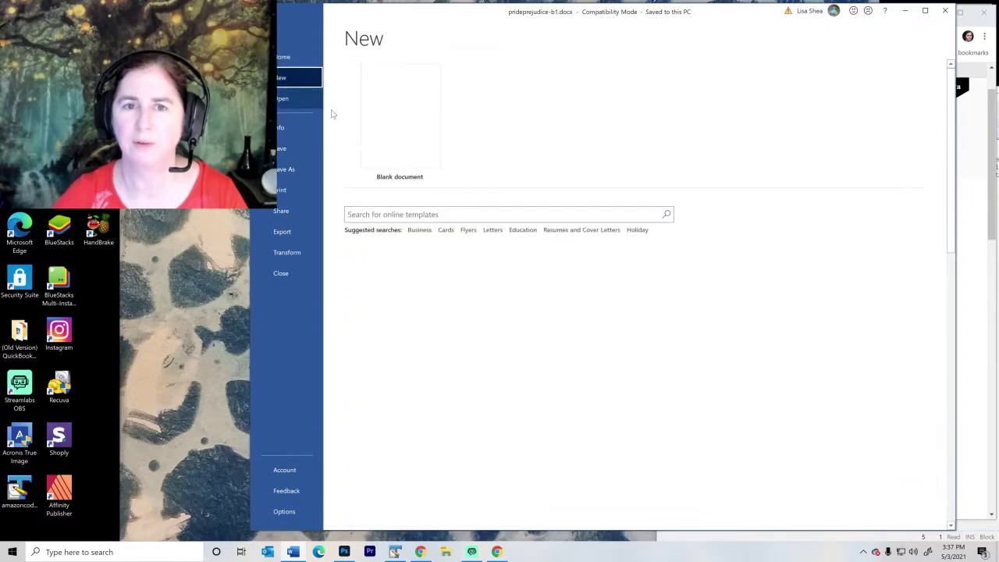
{"action": "left_click", "coordinate": [386, 133]}
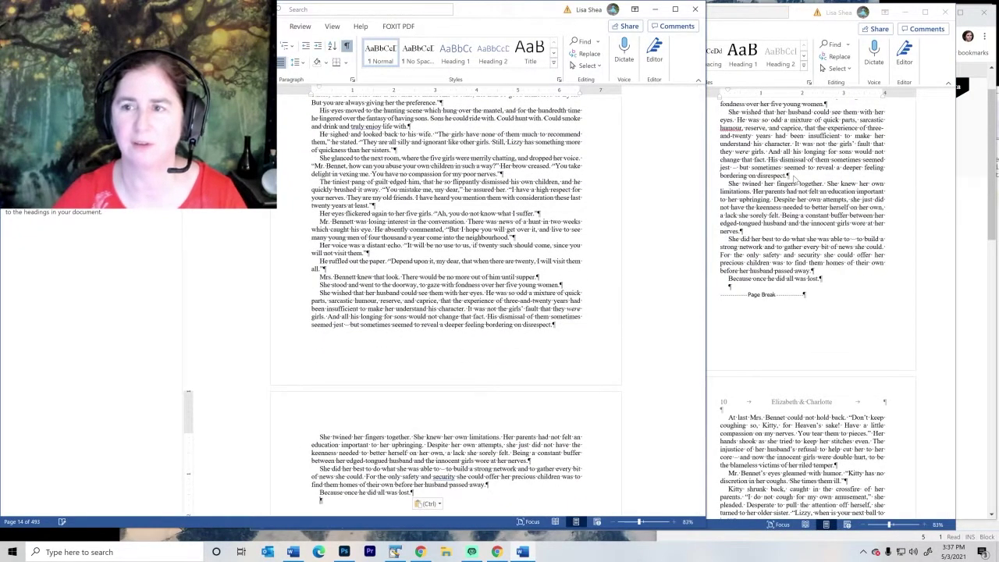
{"action": "left_click", "coordinate": [938, 17]}
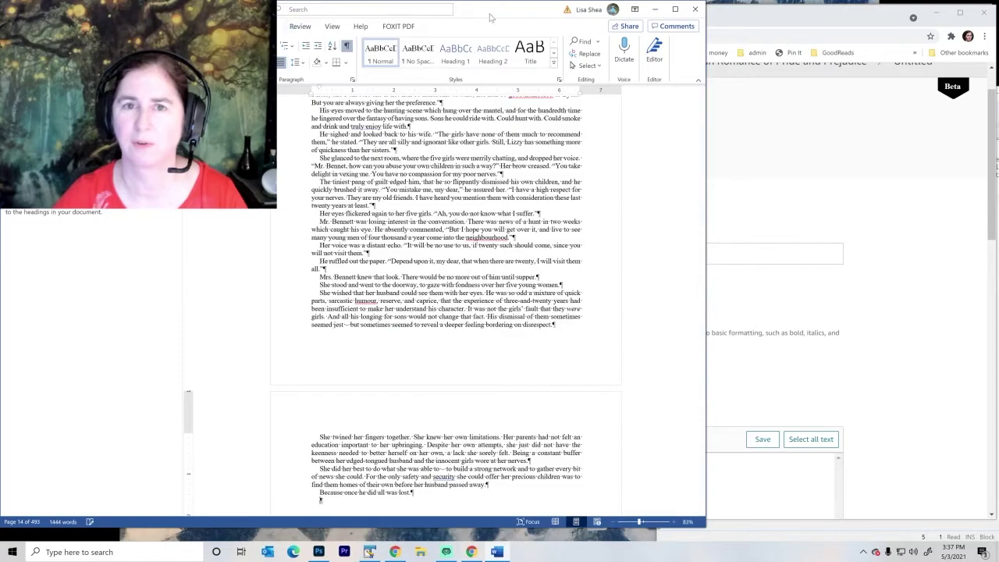
- Start saving the new document and browse to the lisadata > writings > Vella-lizzieandjane folder on the D: drive
{"action": "left_click_drag", "start_coordinate": [499, 16], "coordinate": [566, 22]}
{"action": "key", "text": "ctrl+w"}
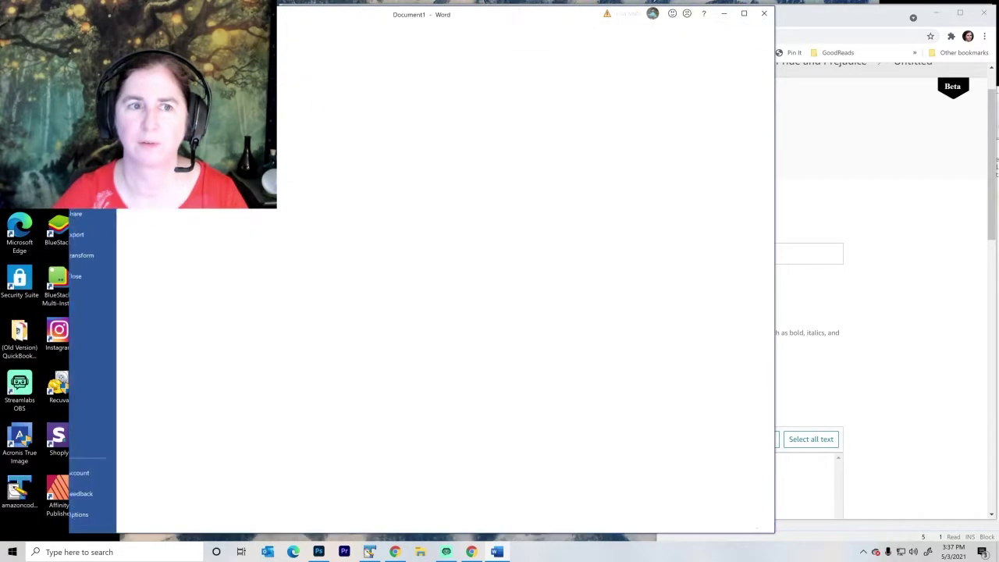
{"action": "left_click", "coordinate": [101, 171]}
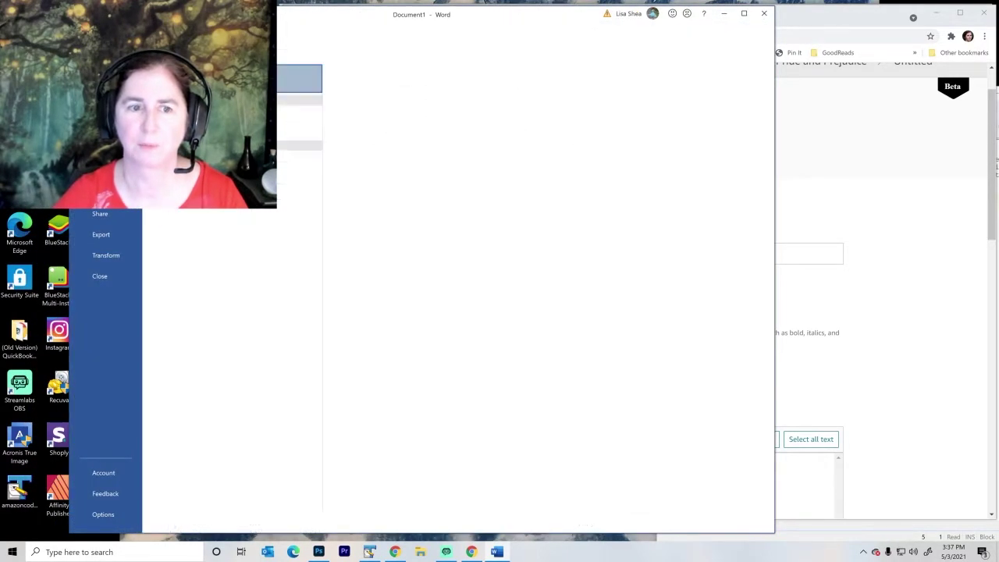
{"action": "left_click", "coordinate": [205, 215]}
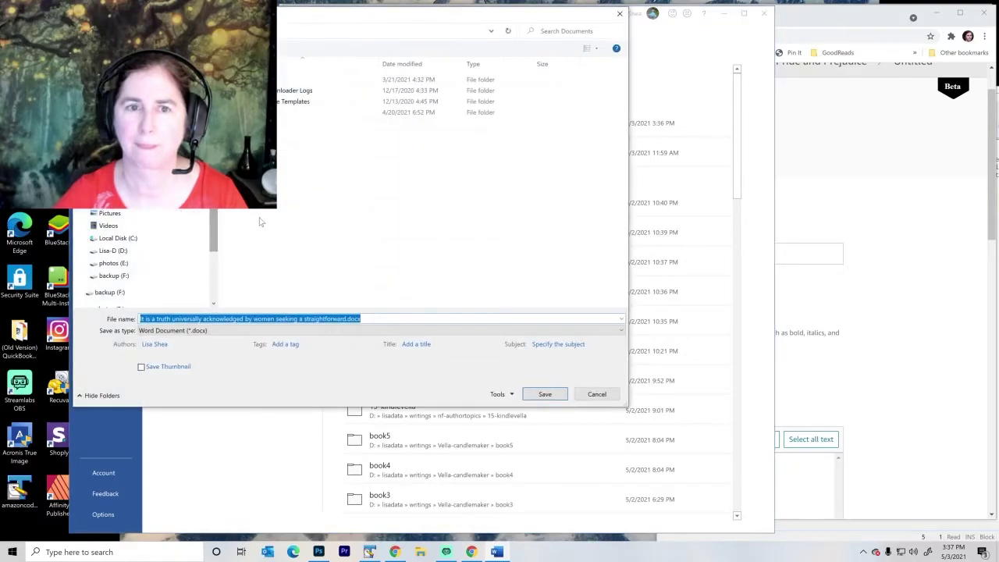
{"action": "left_click", "coordinate": [123, 250]}
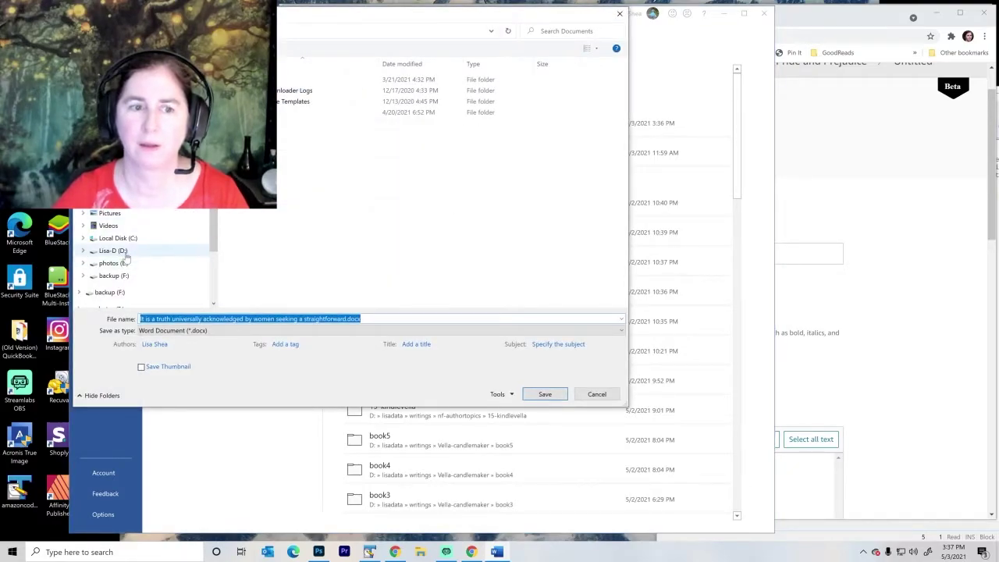
{"action": "left_click_drag", "start_coordinate": [624, 92], "coordinate": [633, 209]}
{"action": "scroll", "coordinate": [446, 218], "scroll_direction": "down", "scroll_amount": 2}
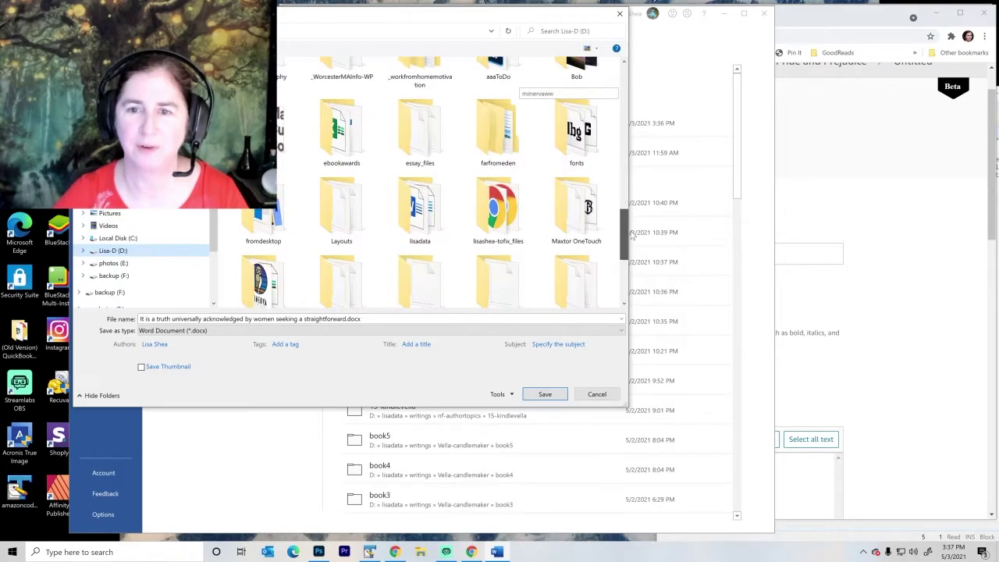
{"action": "double_click", "coordinate": [441, 215]}
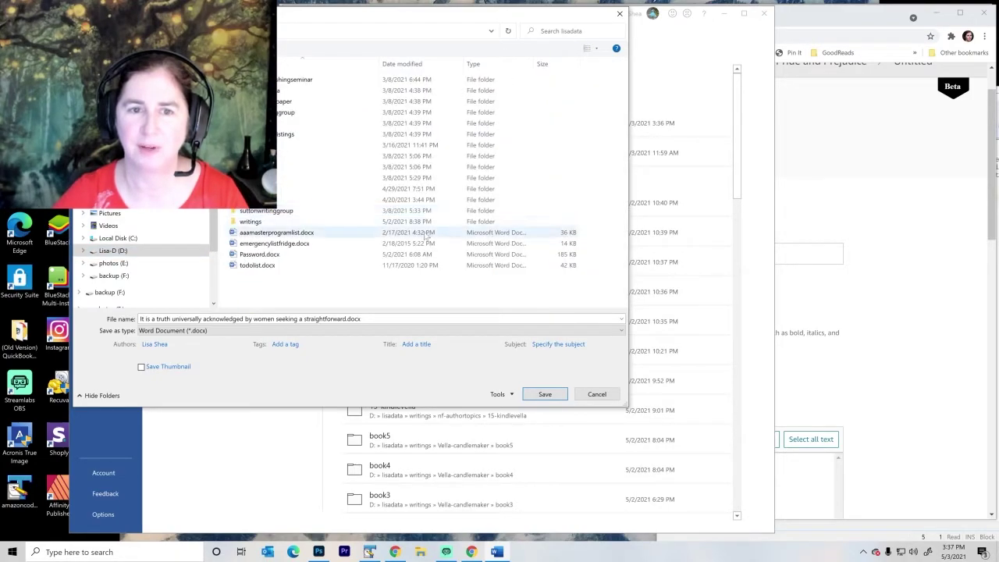
{"action": "double_click", "coordinate": [297, 222]}
{"action": "scroll", "coordinate": [297, 222], "scroll_direction": "down", "scroll_amount": 15}
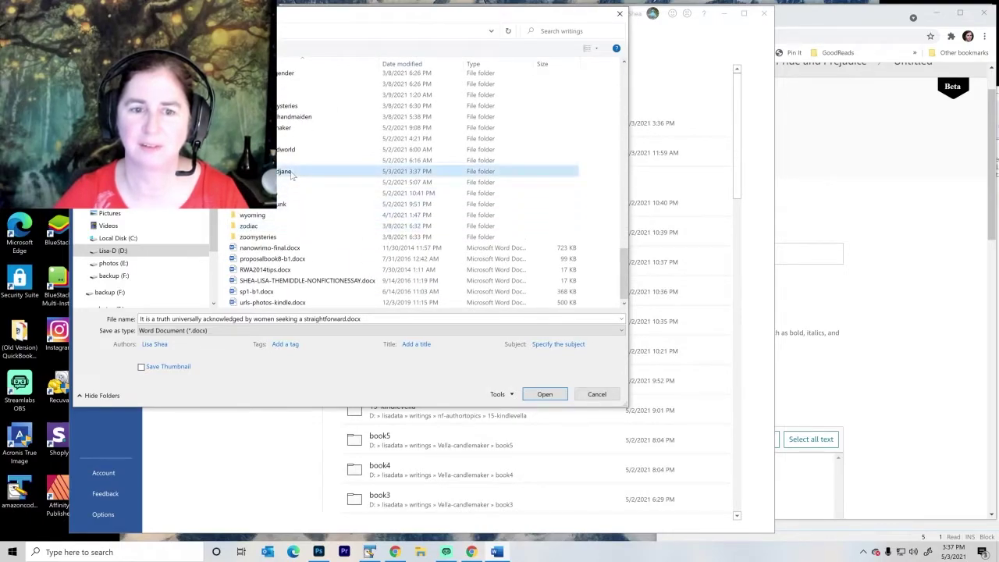
{"action": "double_click", "coordinate": [294, 171]}
- Save the document as chapter1 and check the end of its text
{"action": "left_click", "coordinate": [360, 319]}
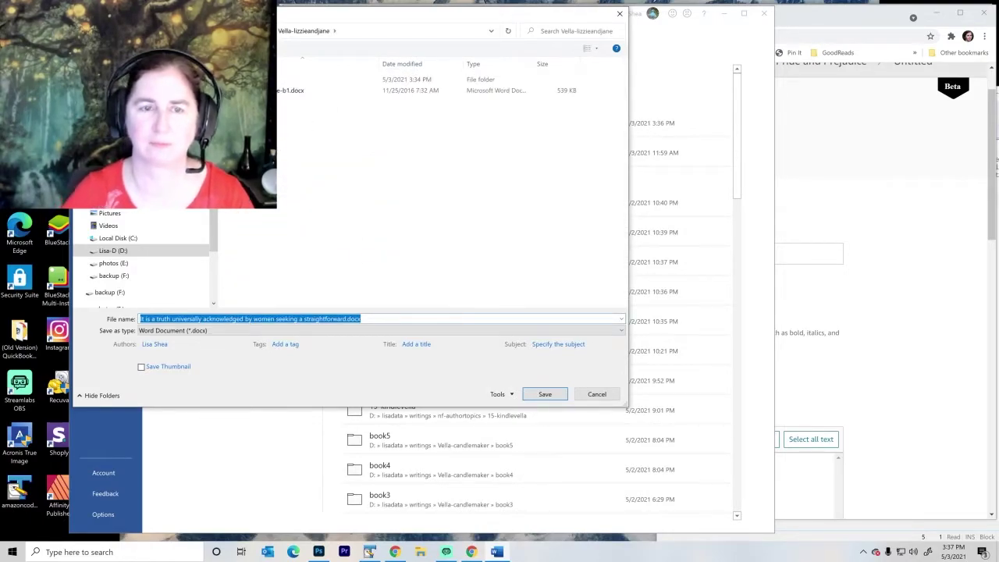
{"action": "type", "text": "chapter1"}
{"action": "key", "text": "Return"}
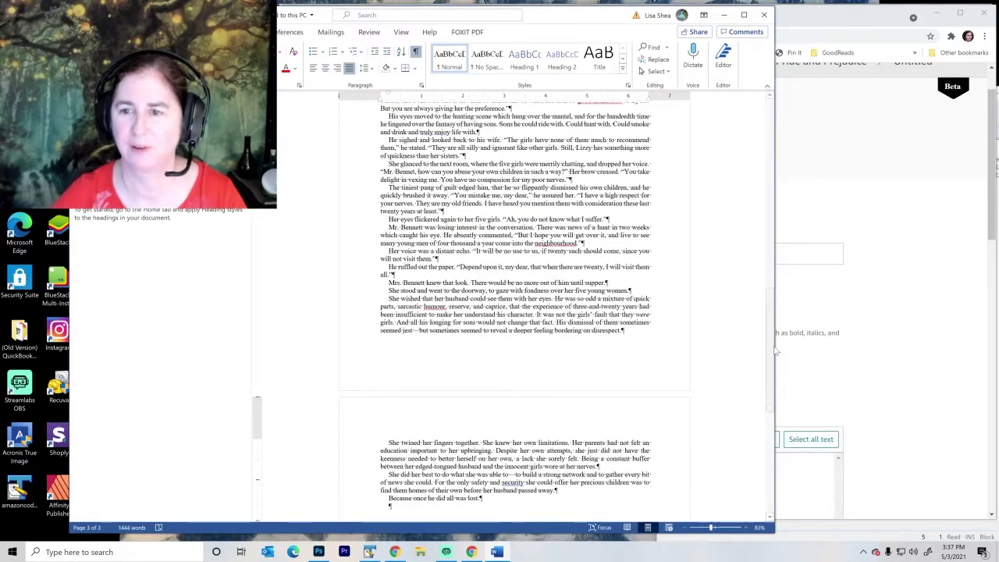
{"action": "left_click_drag", "start_coordinate": [770, 343], "coordinate": [762, 426]}
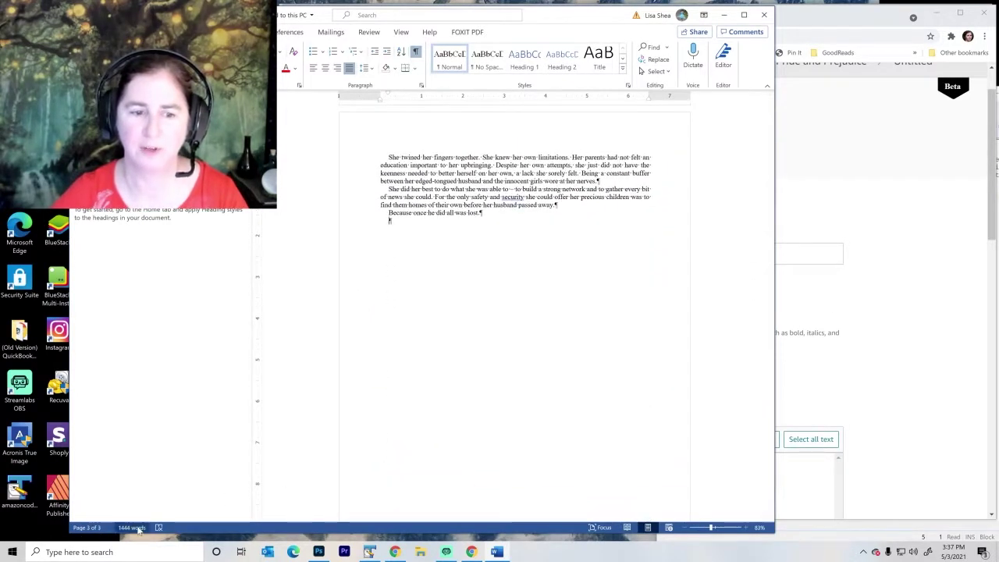
- Return to the Kindle Vella page in Chrome and import chapter1.docx from Vella-lizzieandjane as the episode text, confirming the upload
{"action": "left_click", "coordinate": [723, 14]}
{"action": "left_click_drag", "start_coordinate": [991, 201], "coordinate": [995, 275]}
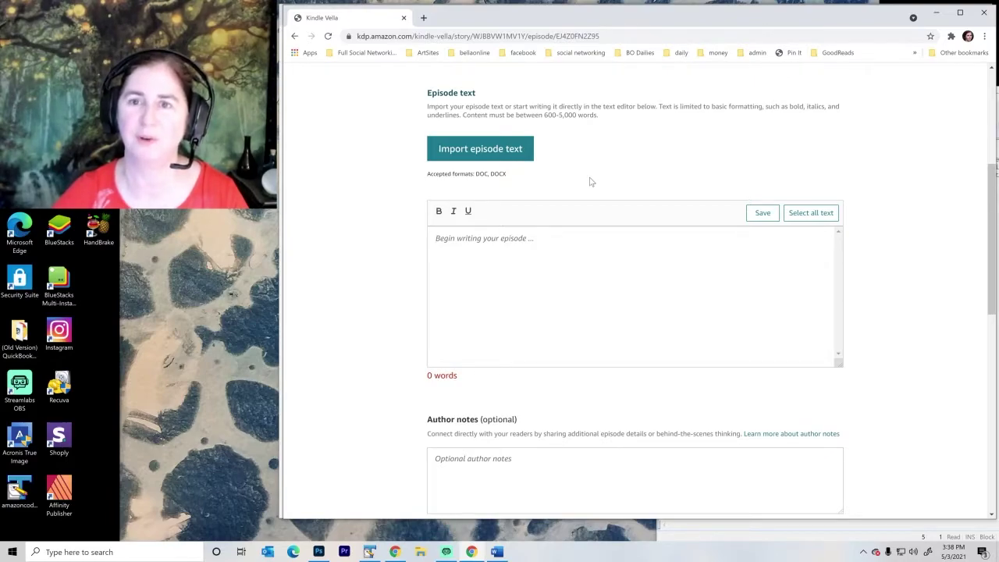
{"action": "scroll", "coordinate": [589, 162], "scroll_direction": "up", "scroll_amount": 2}
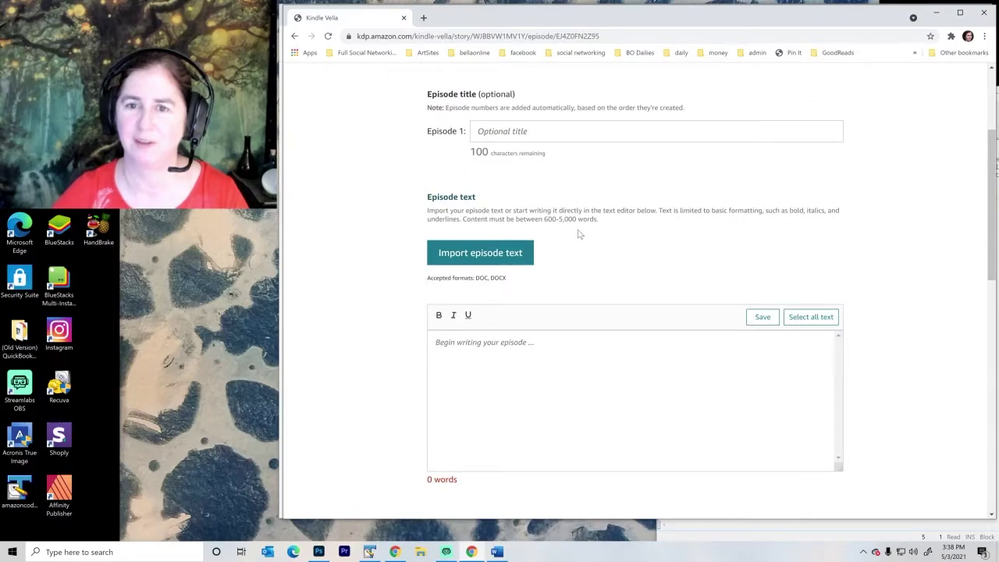
{"action": "left_click", "coordinate": [462, 253]}
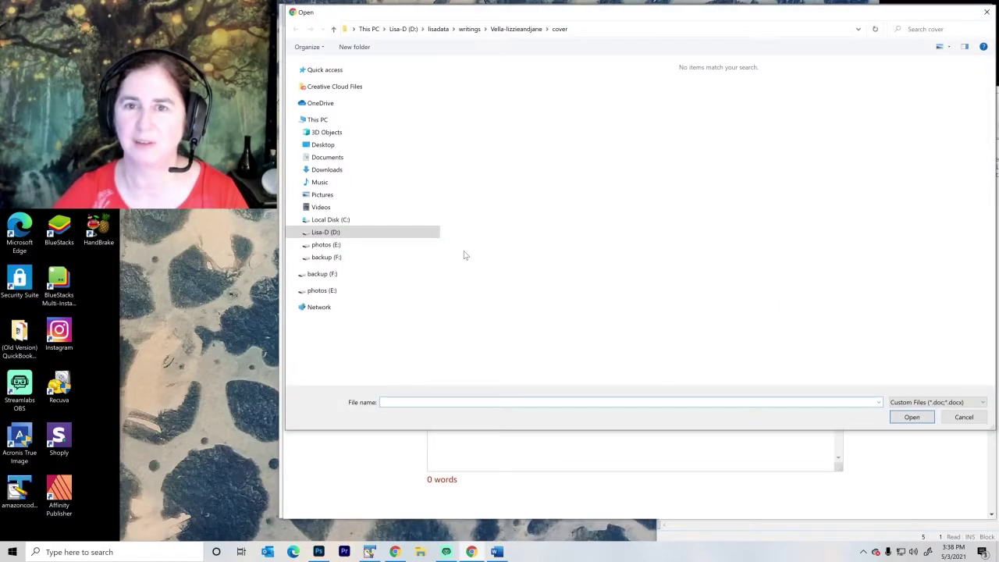
{"action": "left_click", "coordinate": [516, 29]}
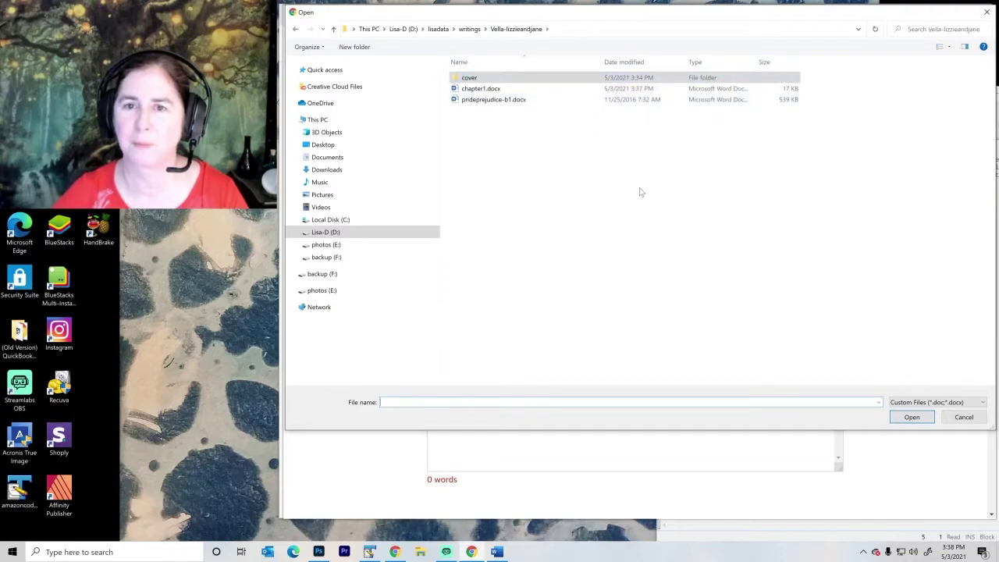
{"action": "double_click", "coordinate": [490, 89]}
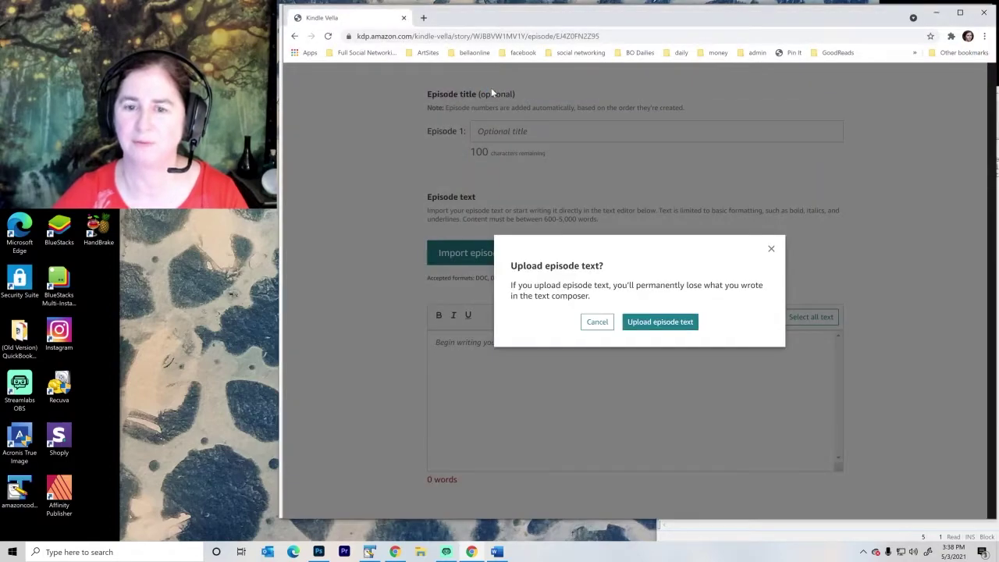
{"action": "left_click", "coordinate": [657, 326]}
- Add "neighbourhood" and "humour" from the end of the imported episode text to the spelling dictionary
{"action": "scroll", "coordinate": [873, 327], "scroll_direction": "down", "scroll_amount": 2}
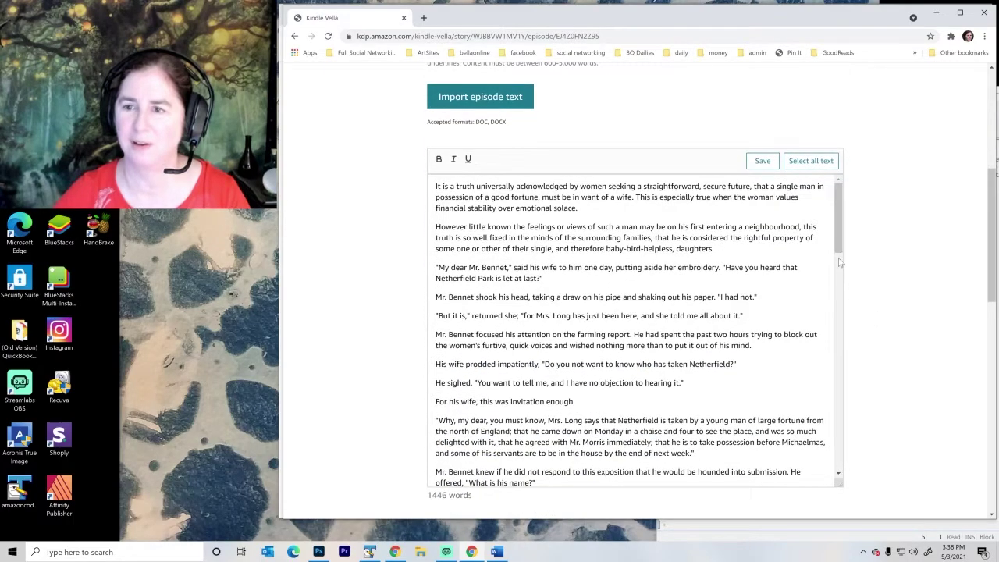
{"action": "left_click_drag", "start_coordinate": [838, 251], "coordinate": [843, 444]}
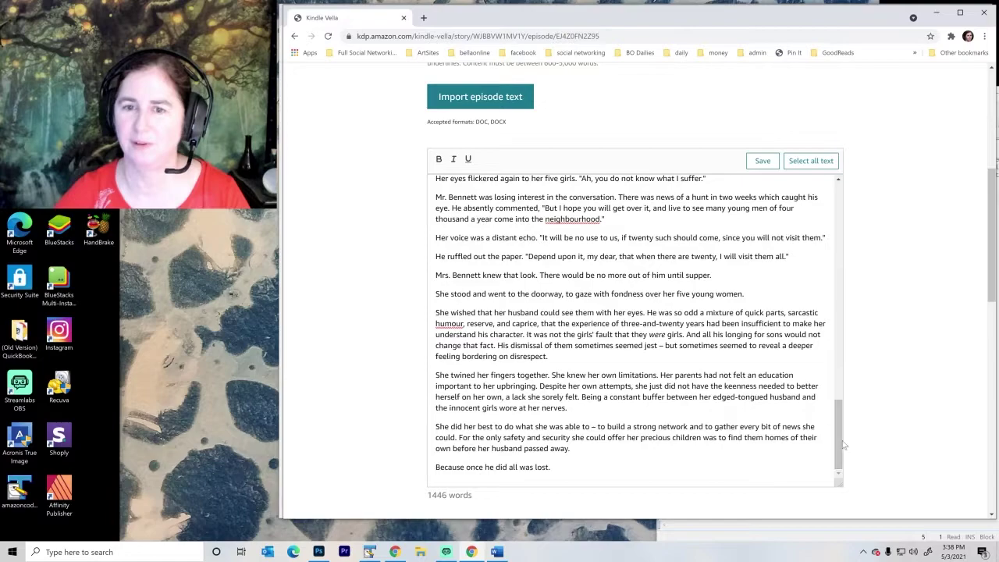
{"action": "right_click", "coordinate": [573, 219]}
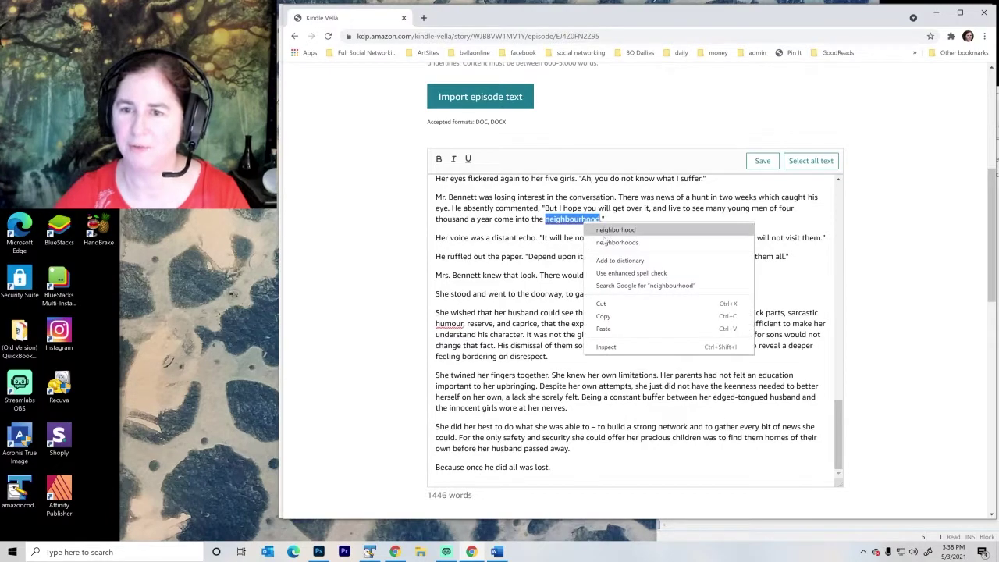
{"action": "left_click", "coordinate": [616, 257]}
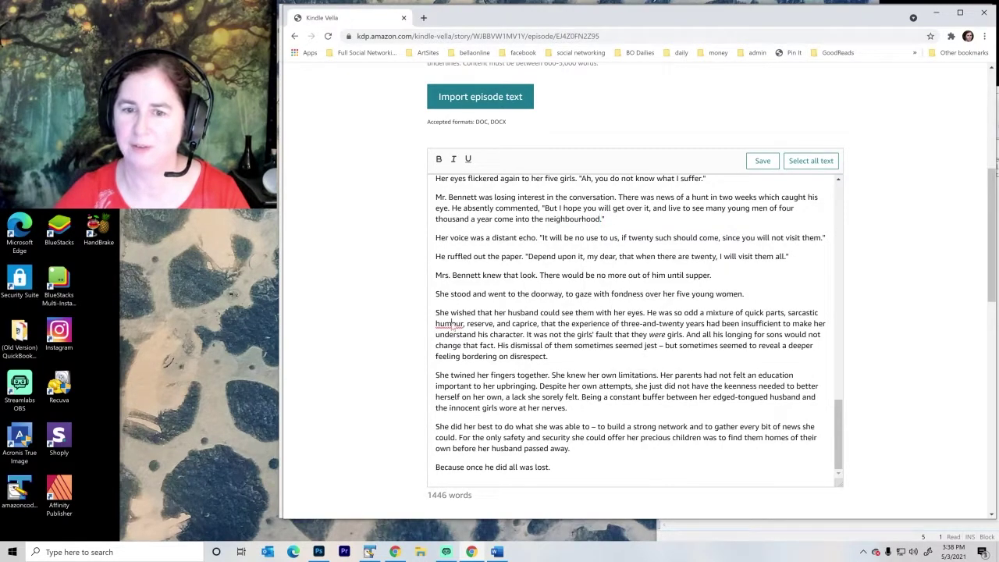
{"action": "right_click", "coordinate": [449, 323]}
{"action": "left_click", "coordinate": [468, 360]}
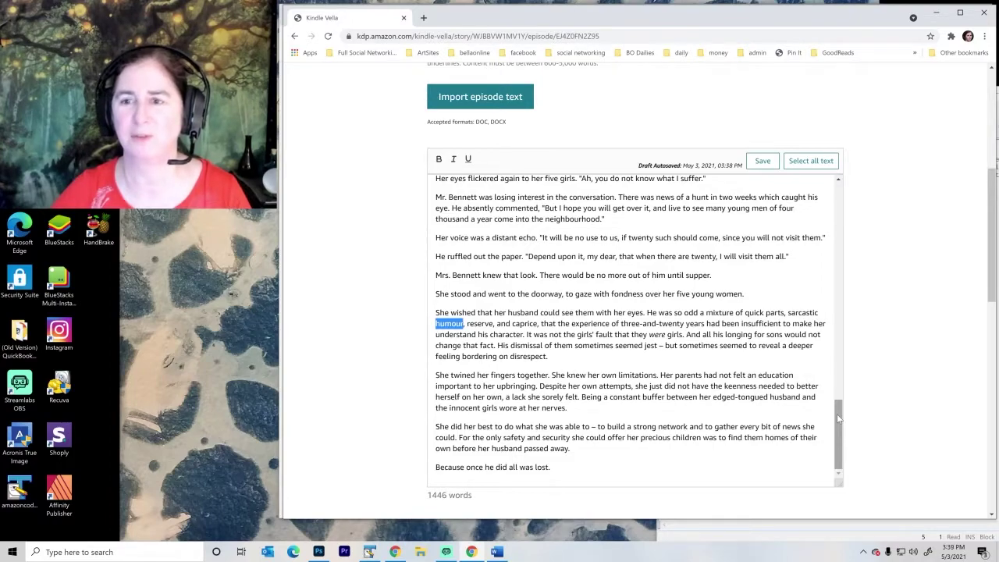
- Set the Episode 1 title to "Netherfield Park is Let"
{"action": "left_click_drag", "start_coordinate": [837, 413], "coordinate": [838, 178]}
{"action": "scroll", "coordinate": [912, 321], "scroll_direction": "up", "scroll_amount": 2}
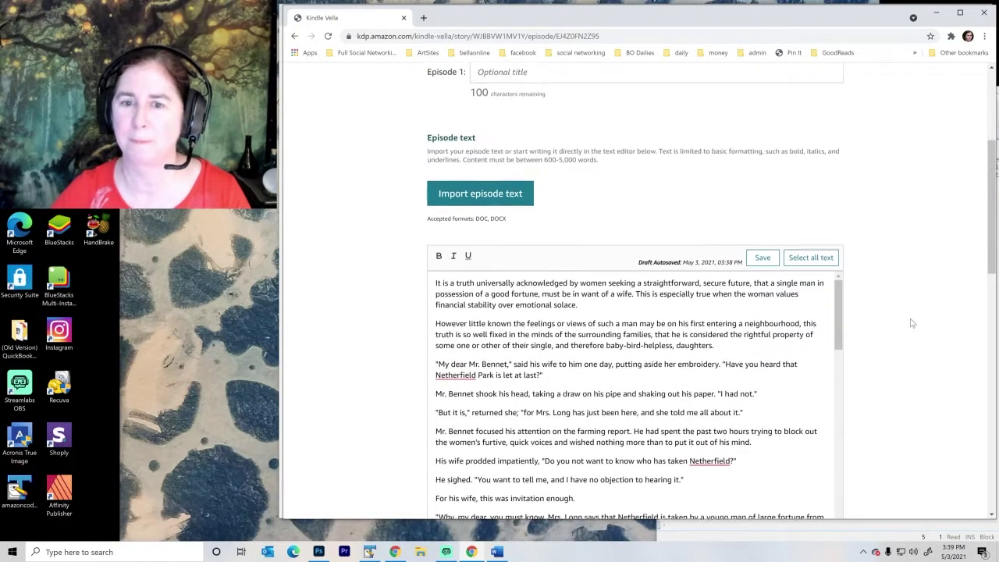
{"action": "left_click", "coordinate": [499, 131]}
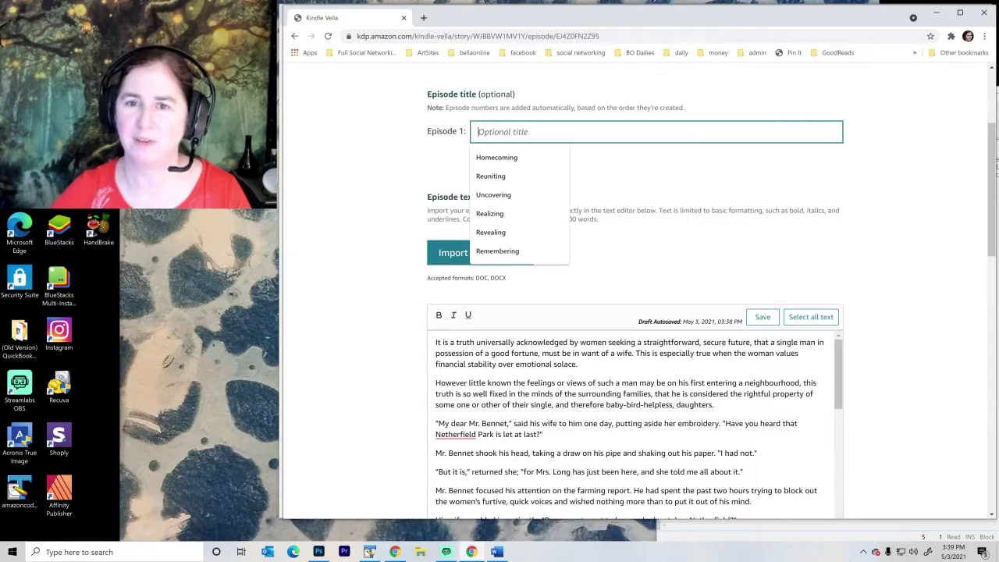
{"action": "type", "text": "Netherfie"}
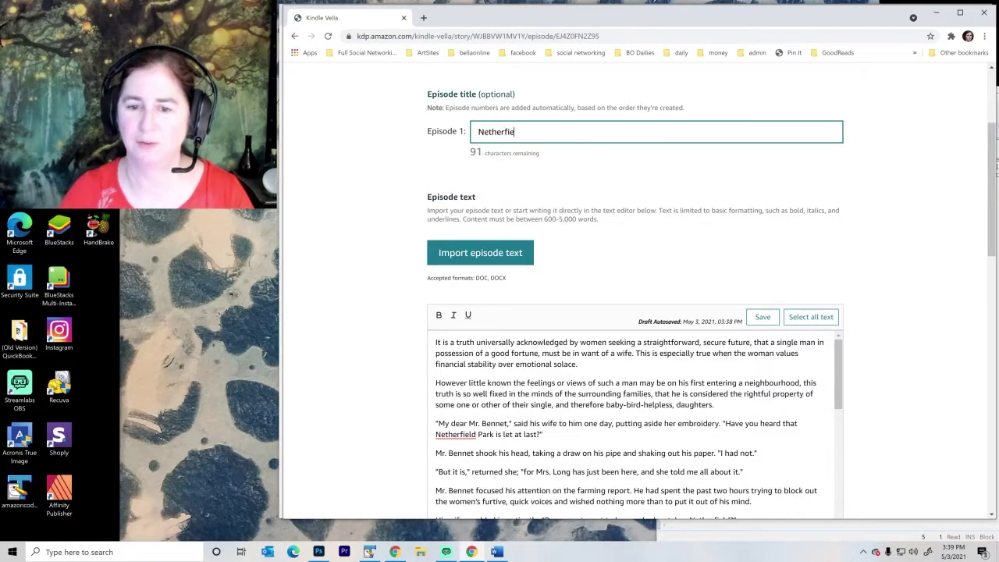
{"action": "type", "text": "ld Park is Let"}
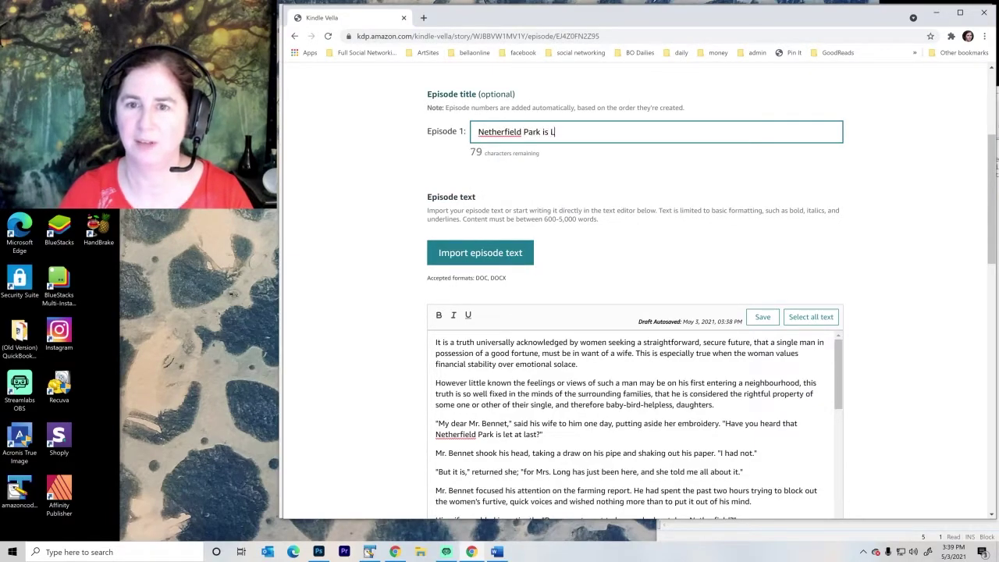
{"action": "left_click", "coordinate": [612, 181]}
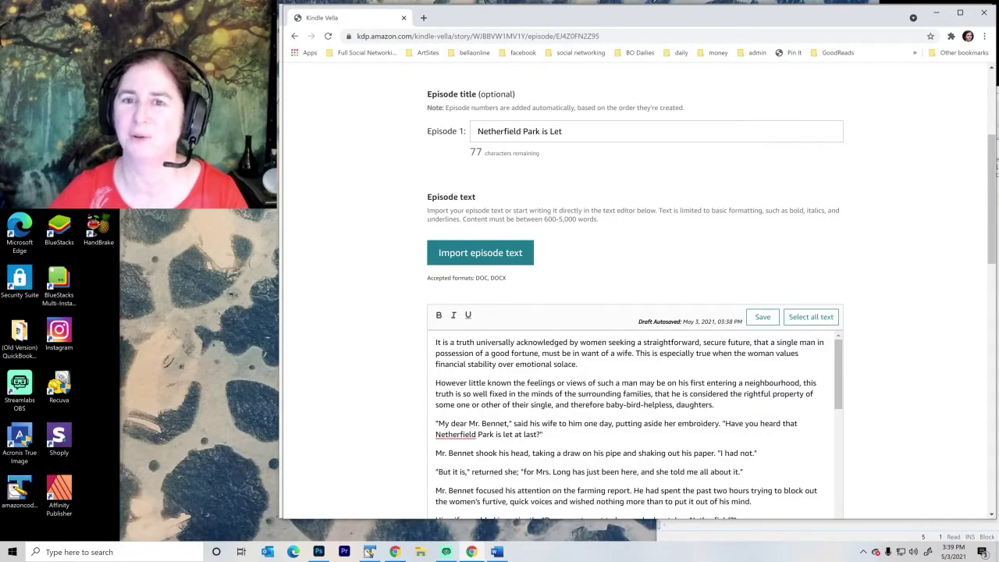
- Begin the episode's author notes with "Thank you so much for reading my Pride and Prejudice story!"
{"action": "scroll", "coordinate": [894, 306], "scroll_direction": "down", "scroll_amount": 2}
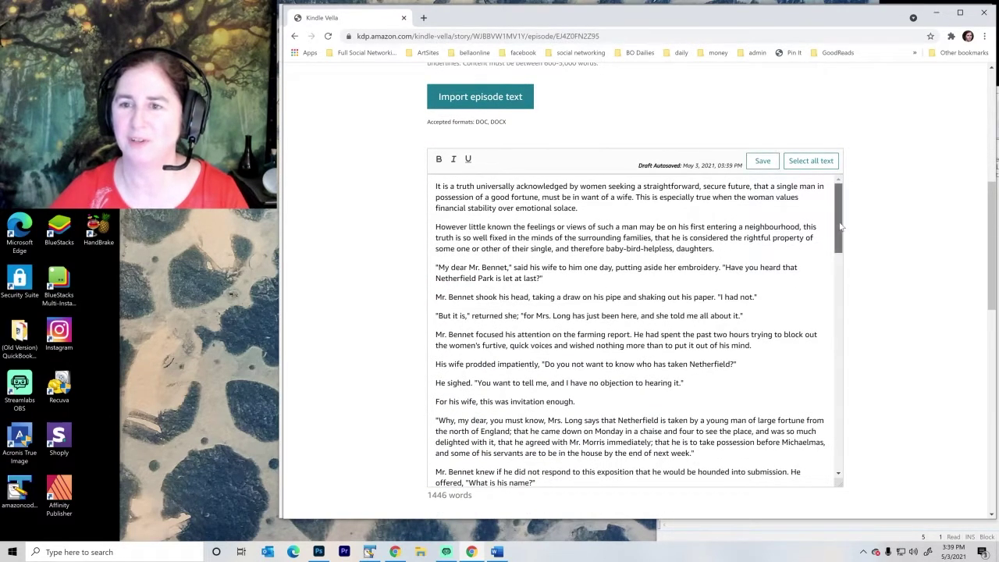
{"action": "scroll", "coordinate": [843, 267], "scroll_direction": "down", "scroll_amount": 2}
{"action": "scroll", "coordinate": [844, 267], "scroll_direction": "down", "scroll_amount": 5}
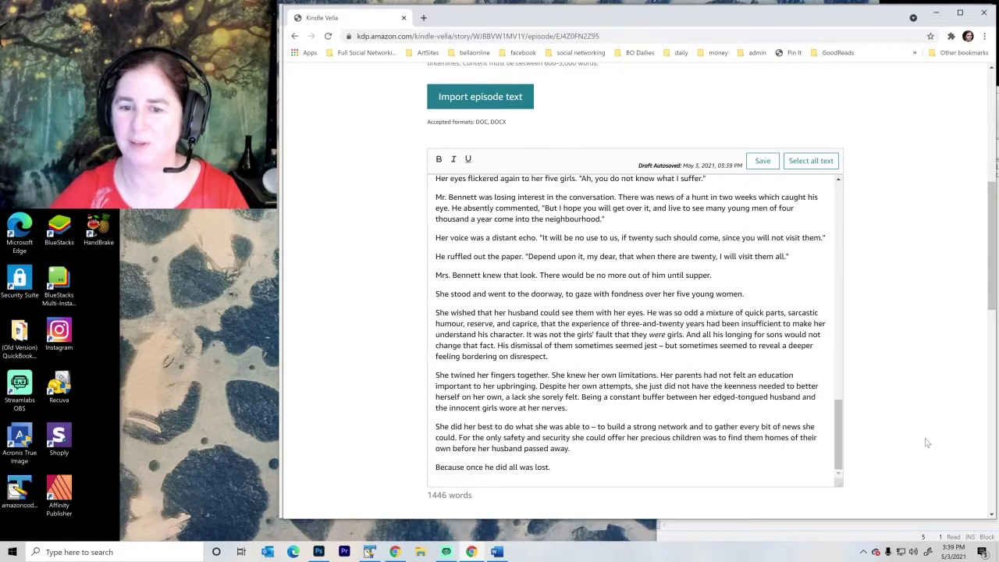
{"action": "scroll", "coordinate": [936, 425], "scroll_direction": "down", "scroll_amount": 2}
{"action": "scroll", "coordinate": [933, 394], "scroll_direction": "down", "scroll_amount": 3}
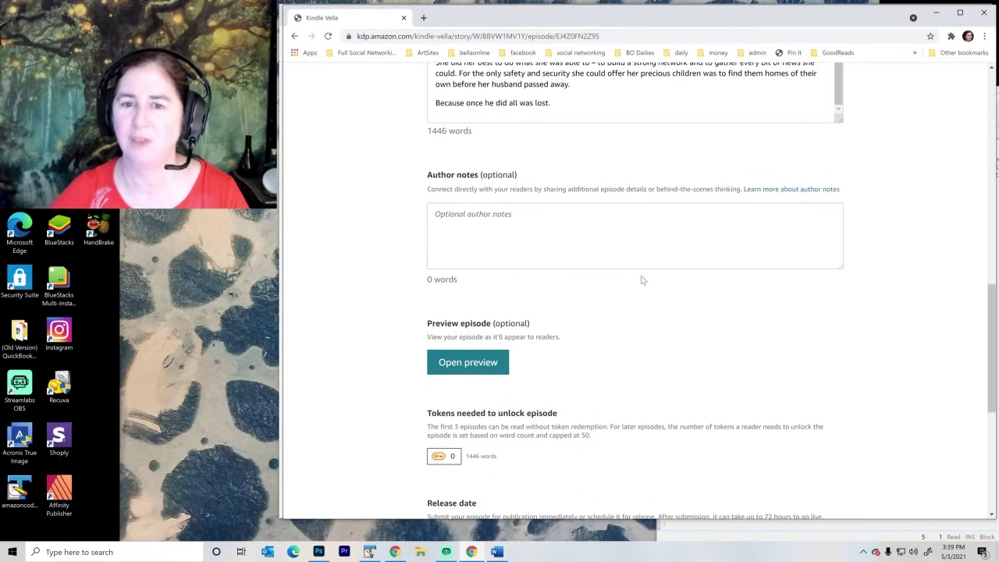
{"action": "left_click", "coordinate": [435, 214]}
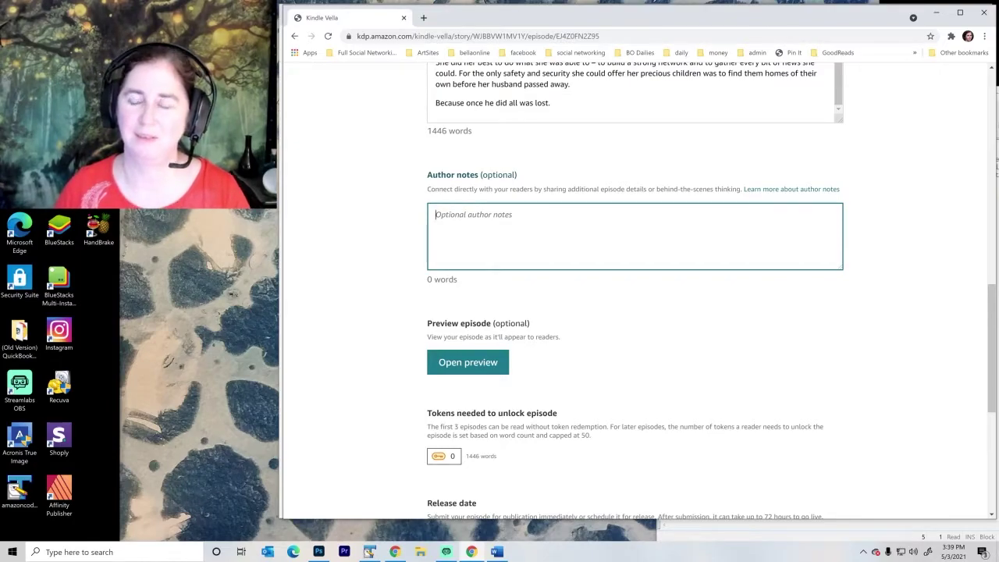
{"action": "type", "text": "T"}
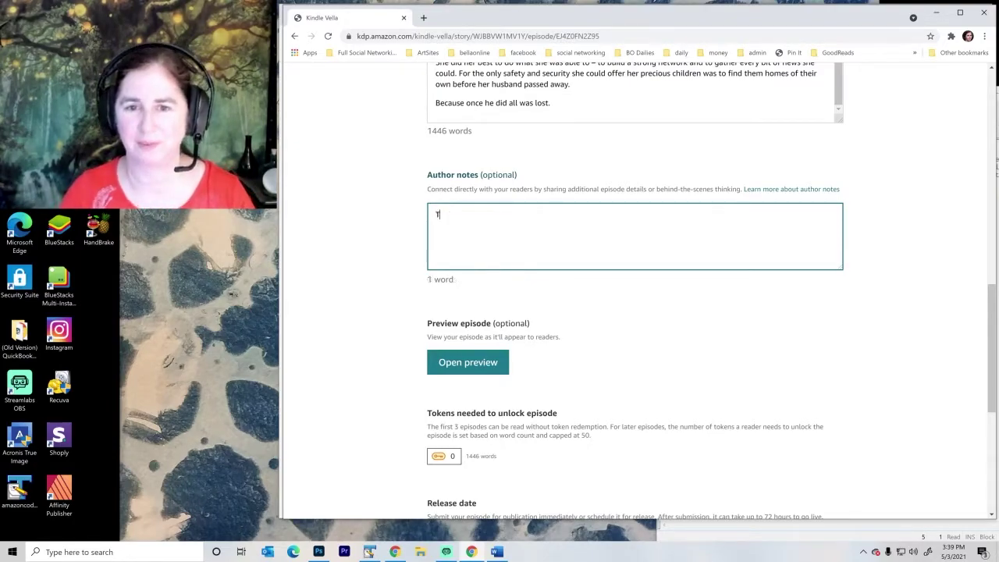
{"action": "type", "text": "hank you so much for r"}
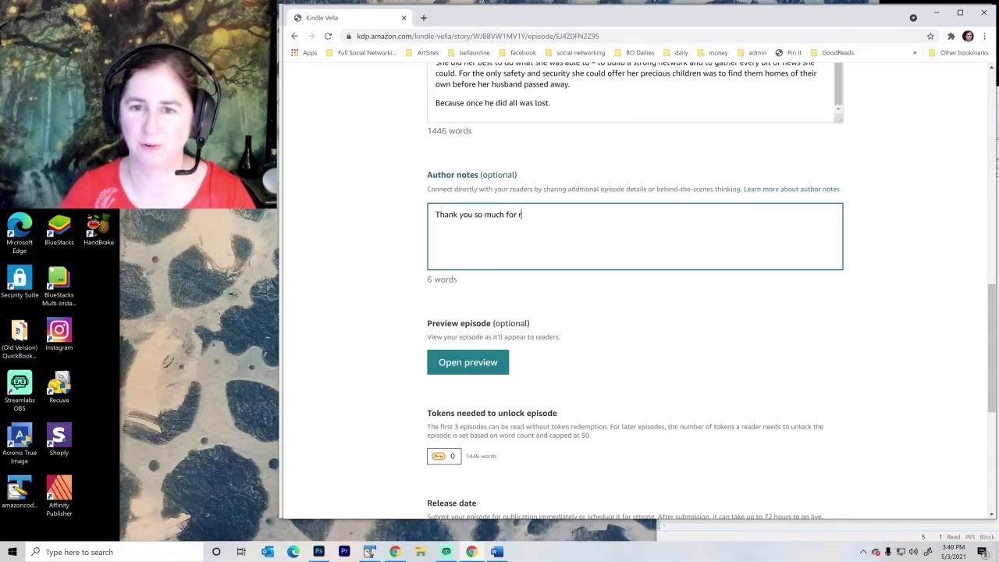
{"action": "type", "text": "eading my"}
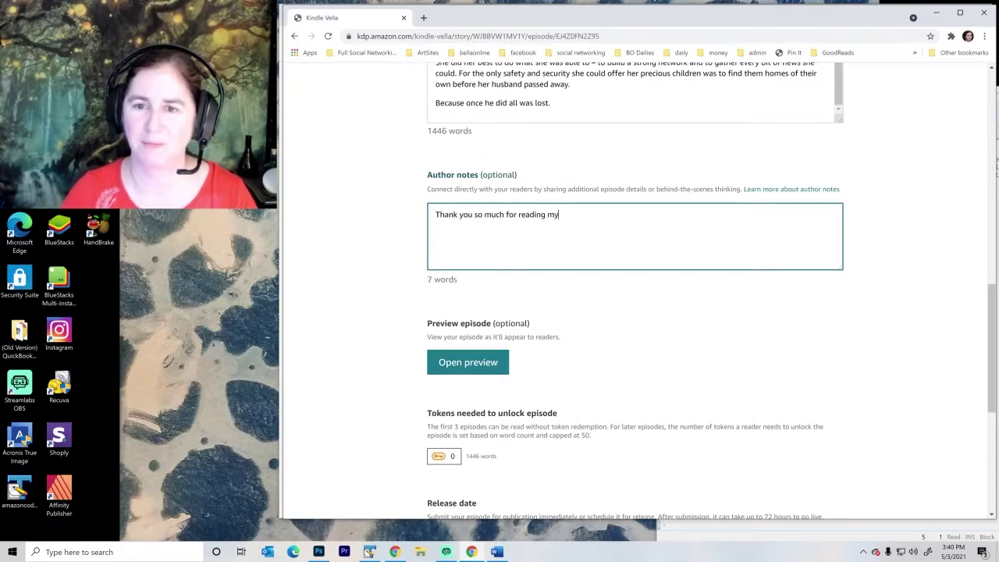
{"action": "type", "text": " Pride and Prejudice story!"}
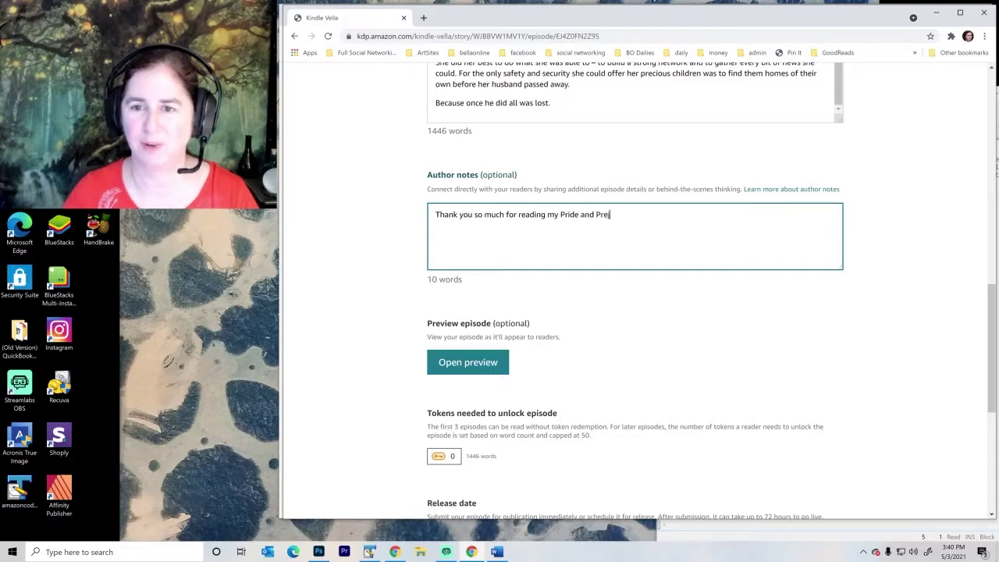
- Continue the author notes with "I adore Pride and Prejudice, I own many copies of the books, and I probably own every DVD version that exists :)."
{"action": "type", "text": " I a"}
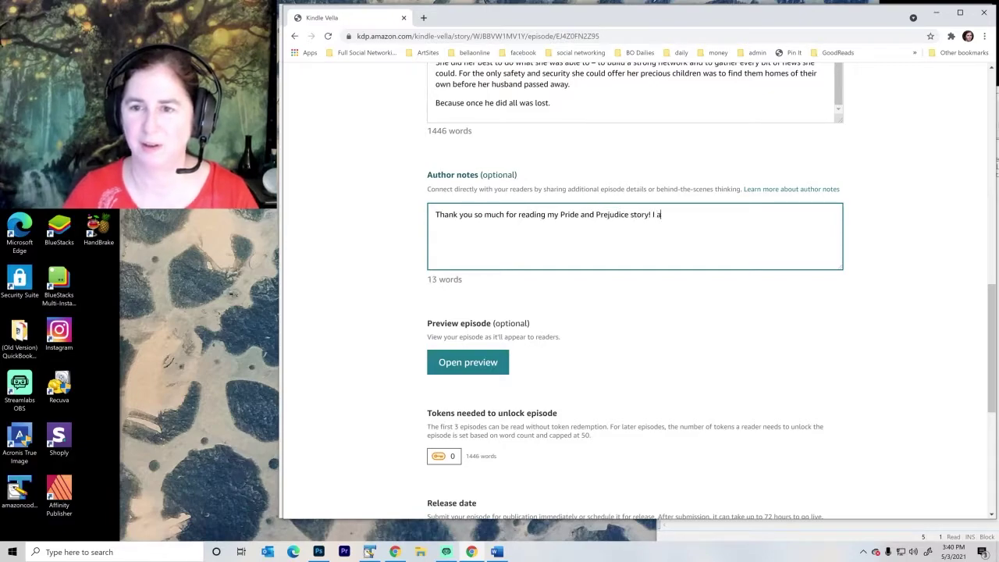
{"action": "type", "text": "dore Pride and "}
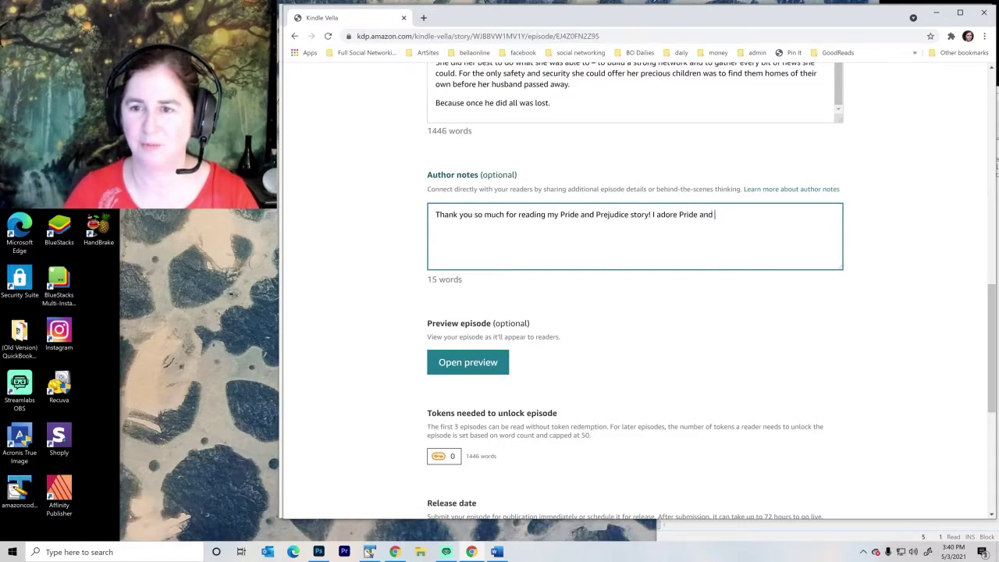
{"action": "type", "text": "Prejudice, I "}
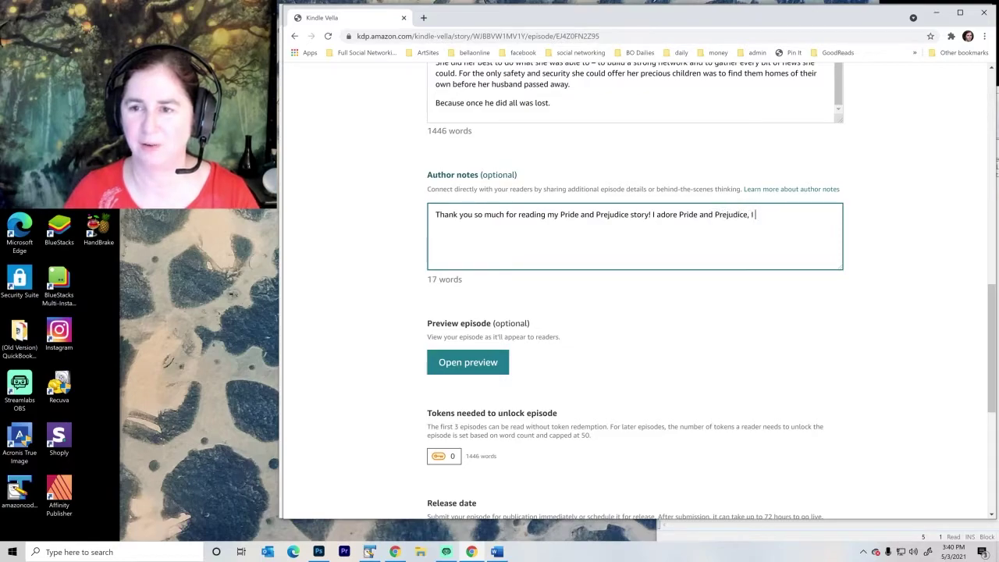
{"action": "type", "text": "own many copies of the "}
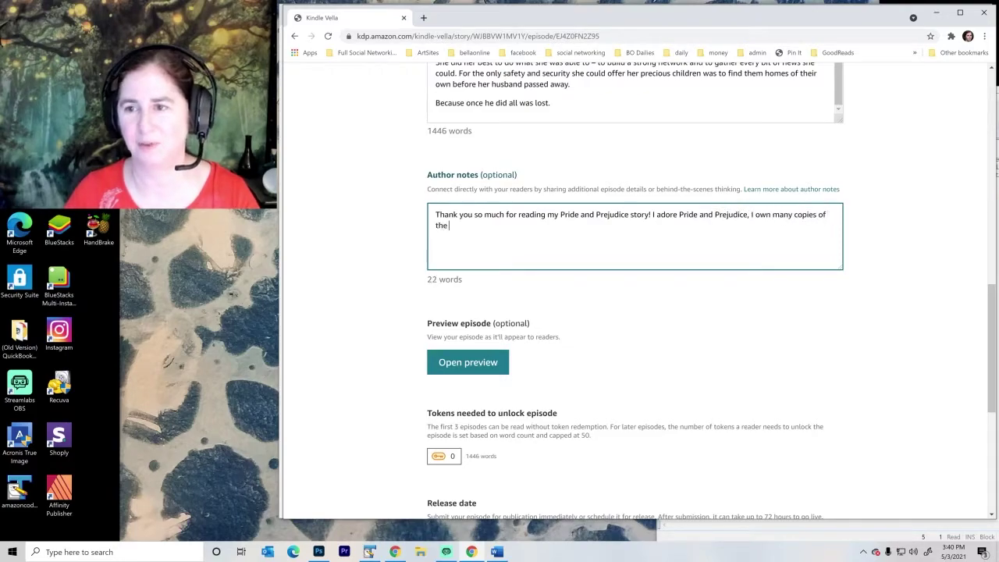
{"action": "type", "text": "books, and I prob"}
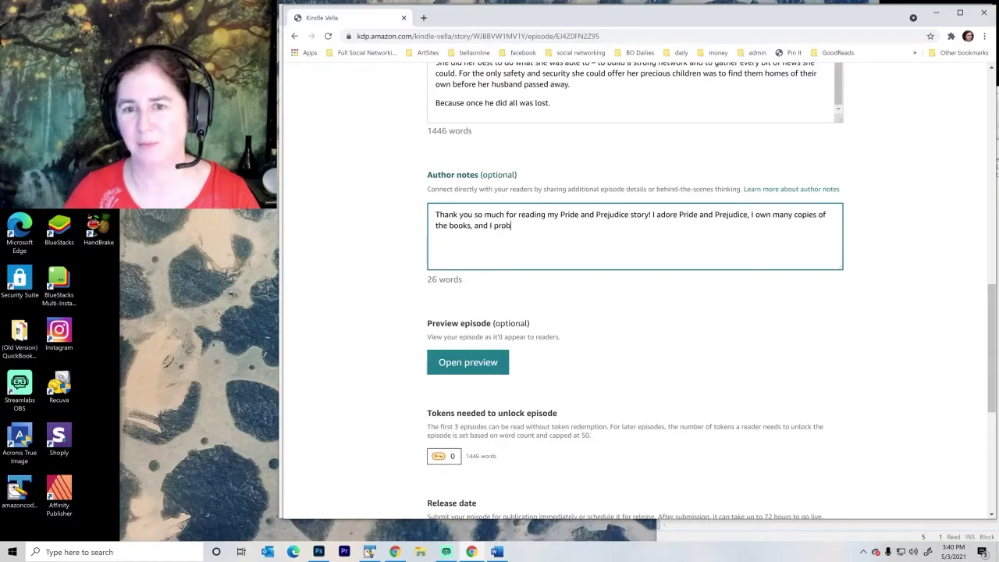
{"action": "type", "text": "ably own every DVD"}
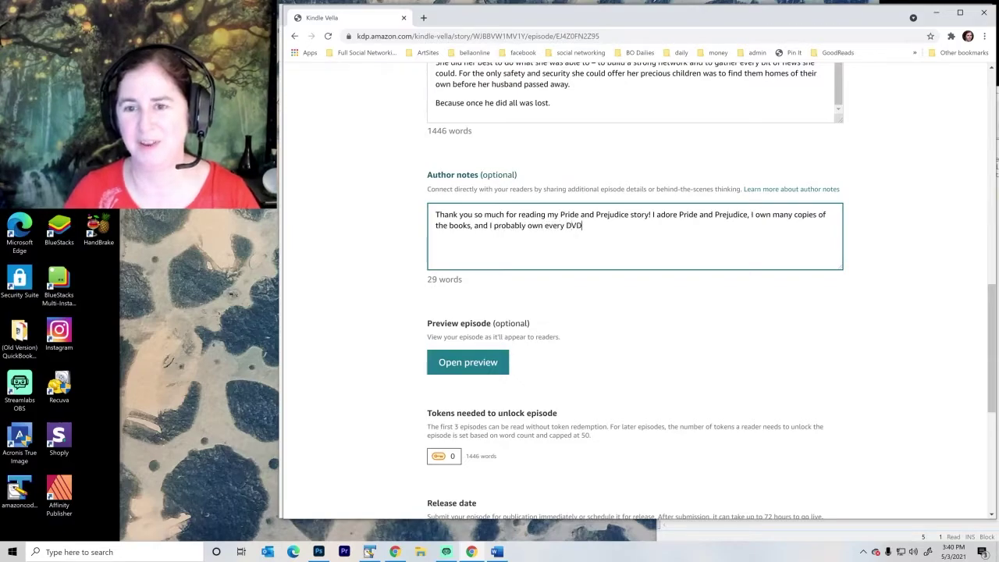
{"action": "type", "text": " version that exists :)."}
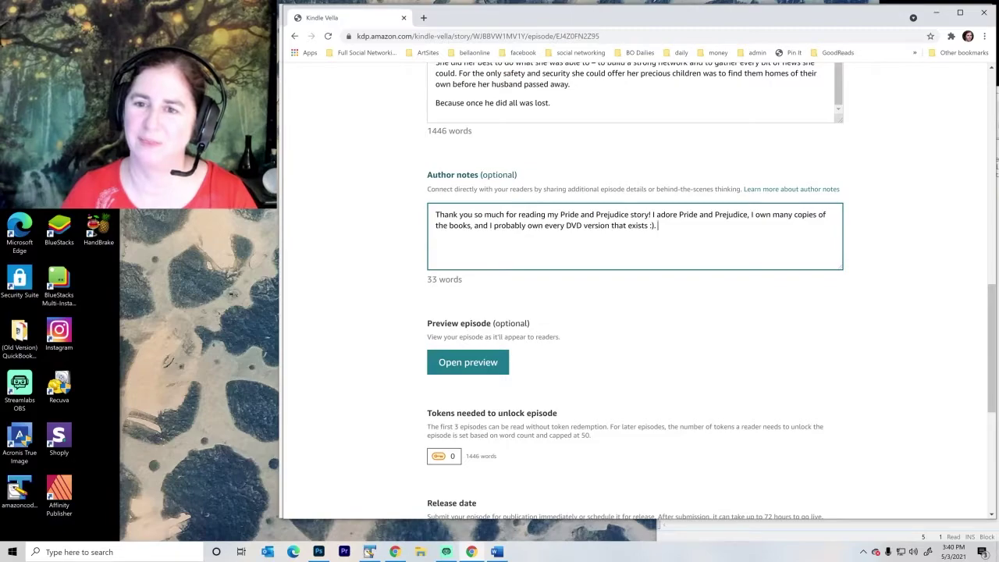
- Add the request "Please follow this story and like this episode" to the author notes
{"action": "type", "text": "Please"}
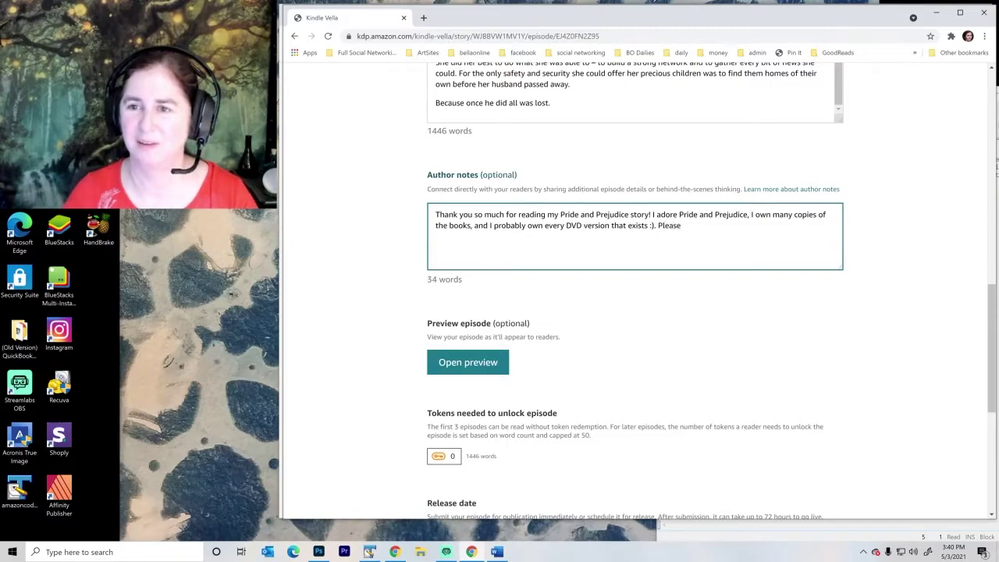
{"action": "type", "text": " like t"}
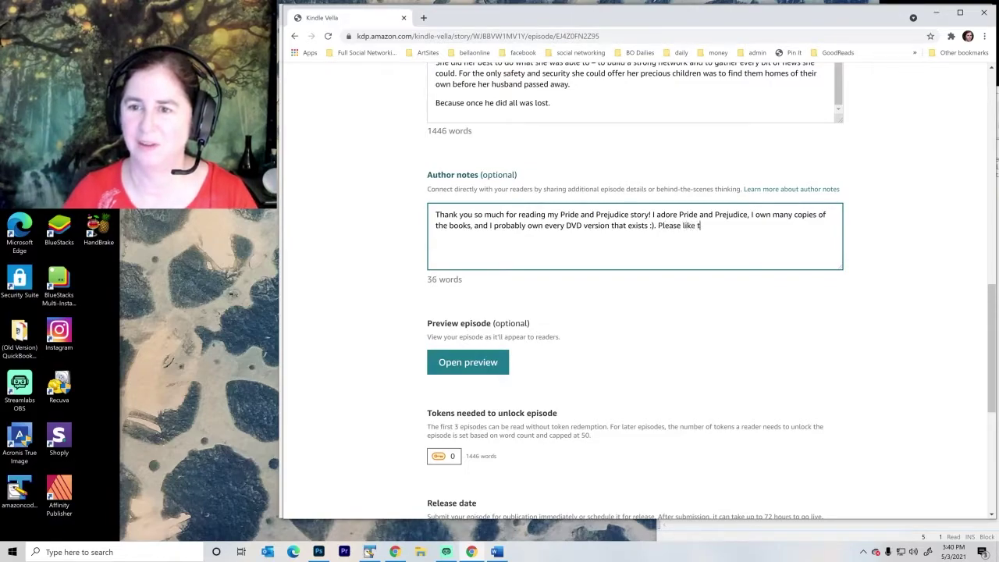
{"action": "key", "text": "BackSpace"}
{"action": "key", "text": "BackSpace"}
{"action": "key", "text": "BackSpace"}
{"action": "key", "text": "BackSpace"}
{"action": "key", "text": "BackSpace"}
{"action": "key", "text": "BackSpace"}
{"action": "type", "text": "foll"}
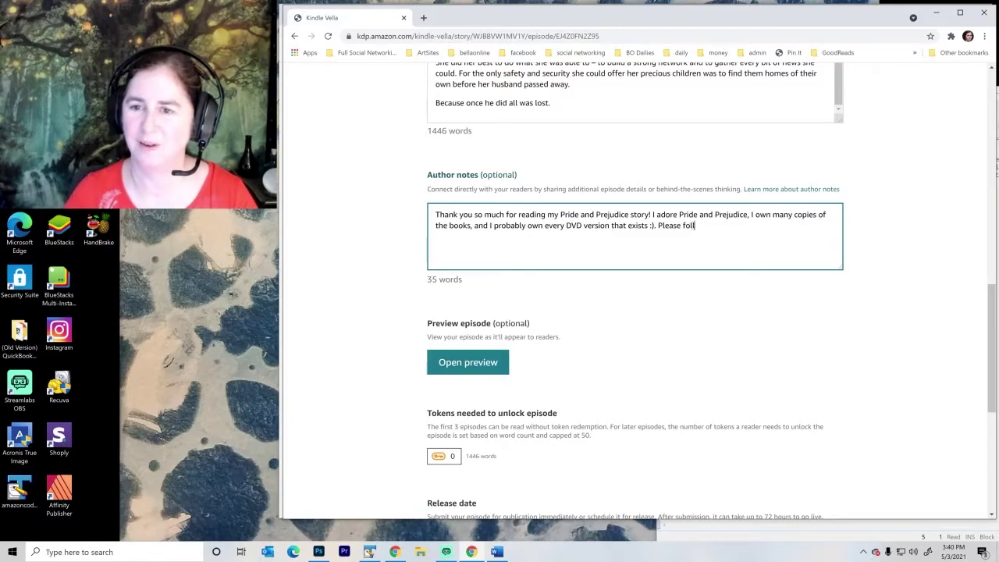
{"action": "type", "text": "ow this story and like this es"}
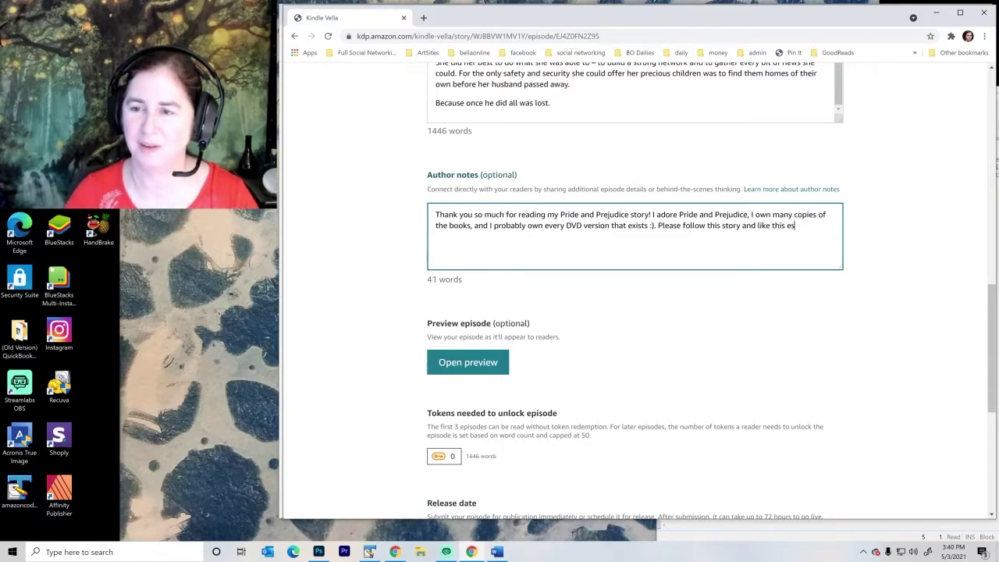
{"action": "key", "text": "BackSpace"}
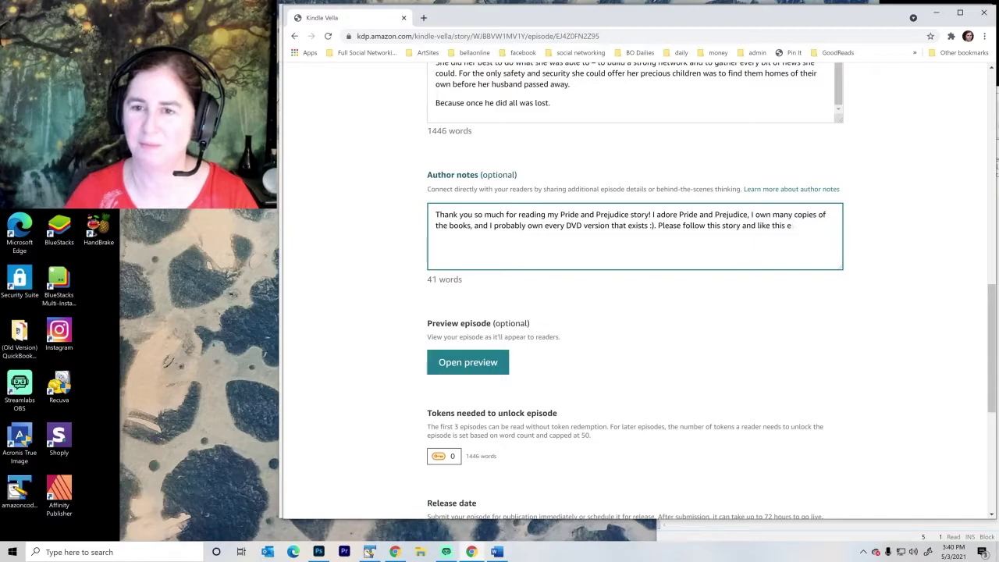
{"action": "type", "text": "pisode"}
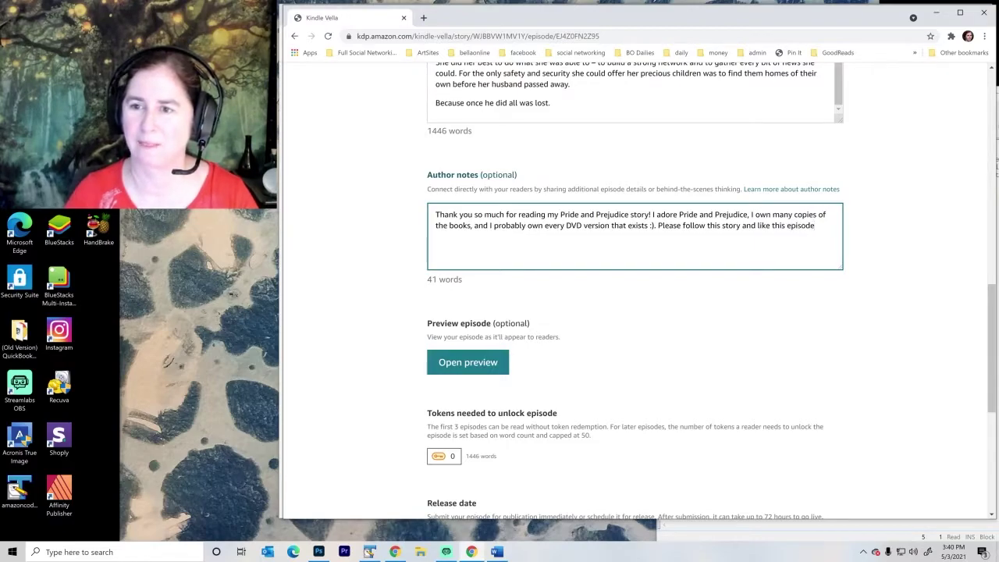
- Extend the request in the author notes with ", and I'd love to hear your feedback on this storyline!"
{"action": "type", "text": ", and I'd love t"}
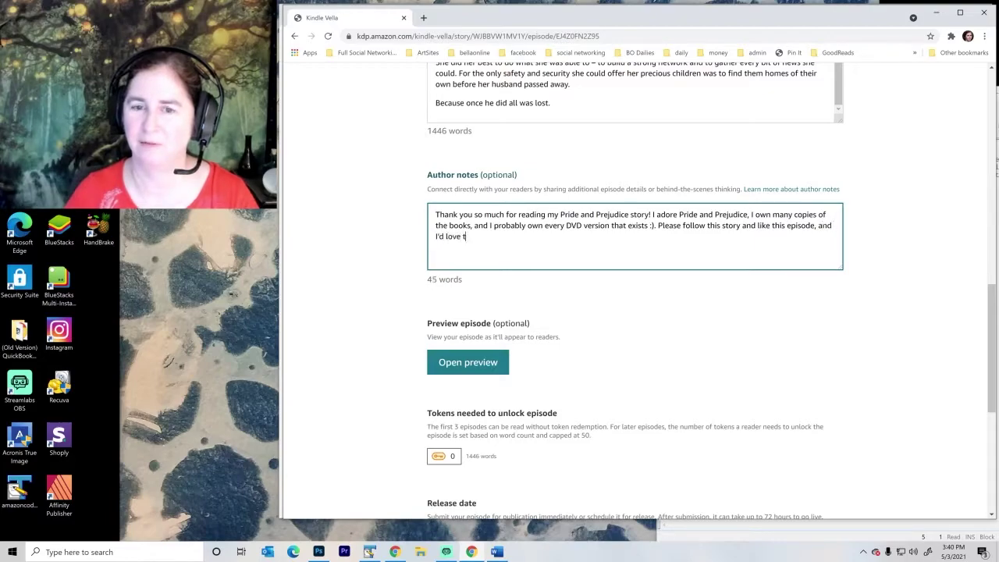
{"action": "type", "text": "o hear your feedback"}
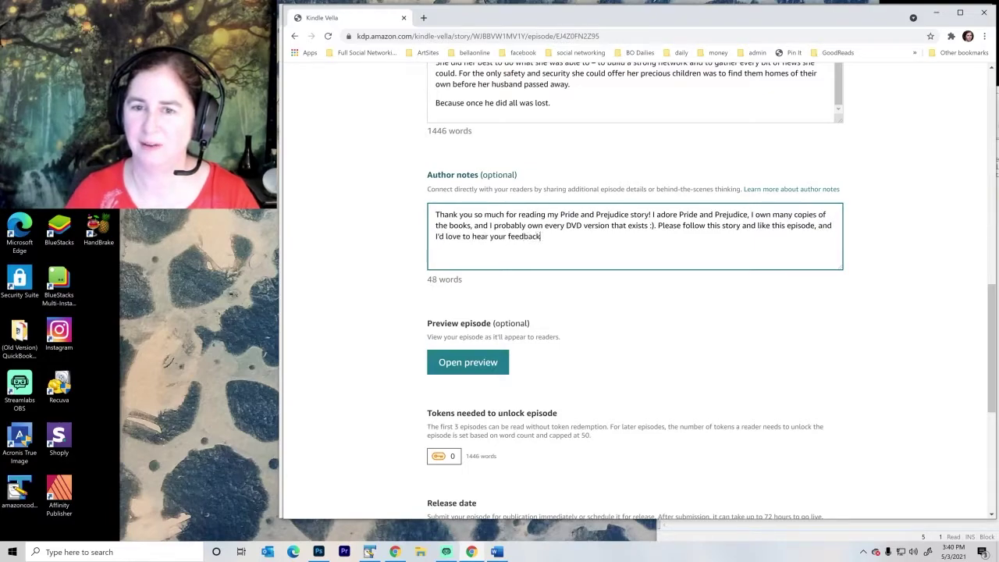
{"action": "type", "text": " on"}
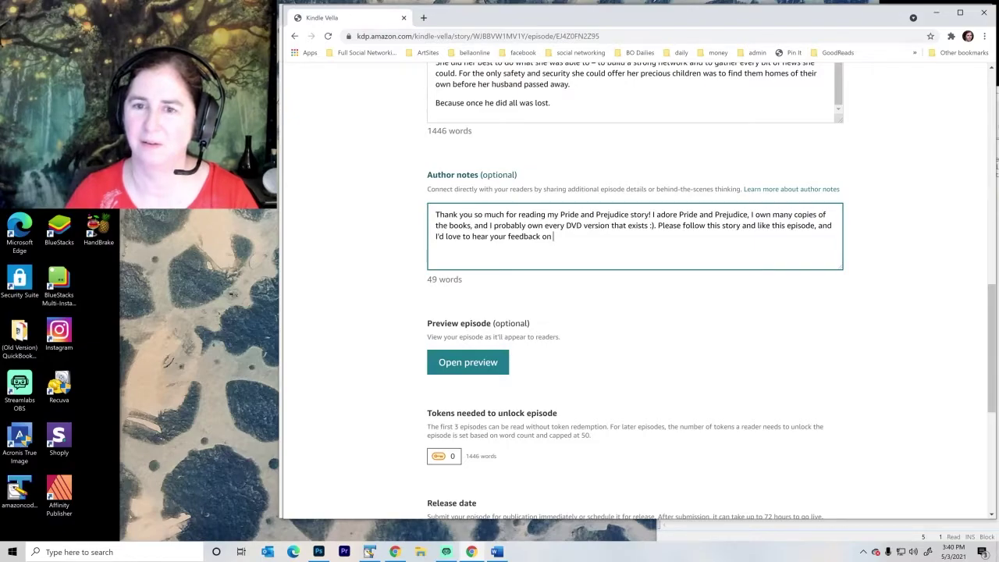
{"action": "type", "text": " this story"}
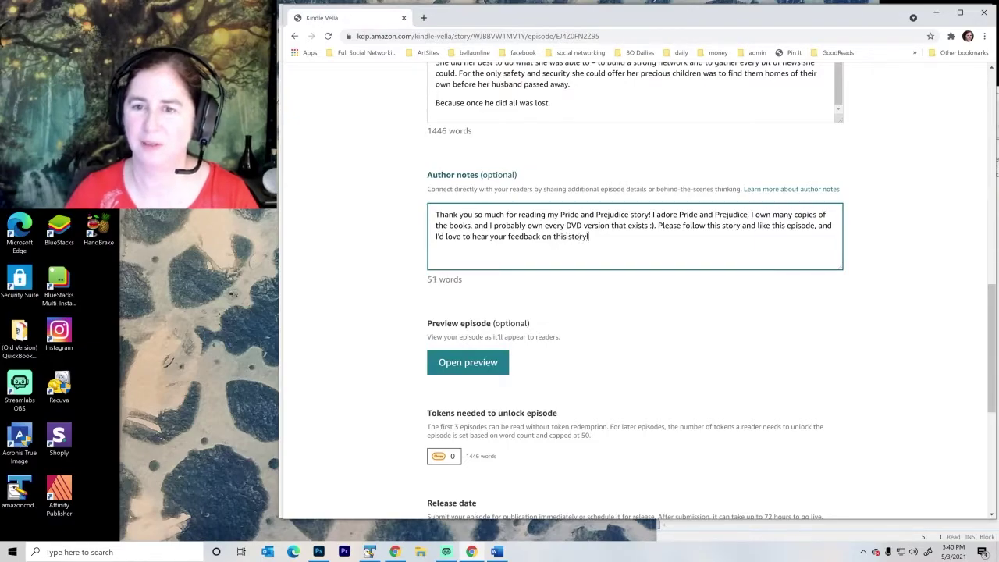
{"action": "type", "text": "line! If you en"}
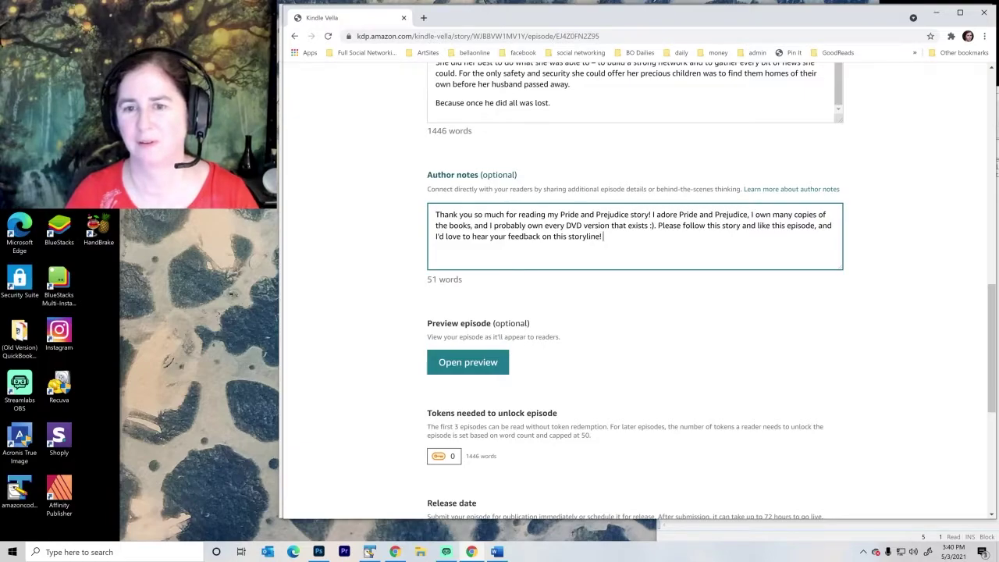
- Finish the author notes with "If you enjoy romance, I have many, many romances on Amazon for you to enjoy."
{"action": "type", "text": "joy ro"}
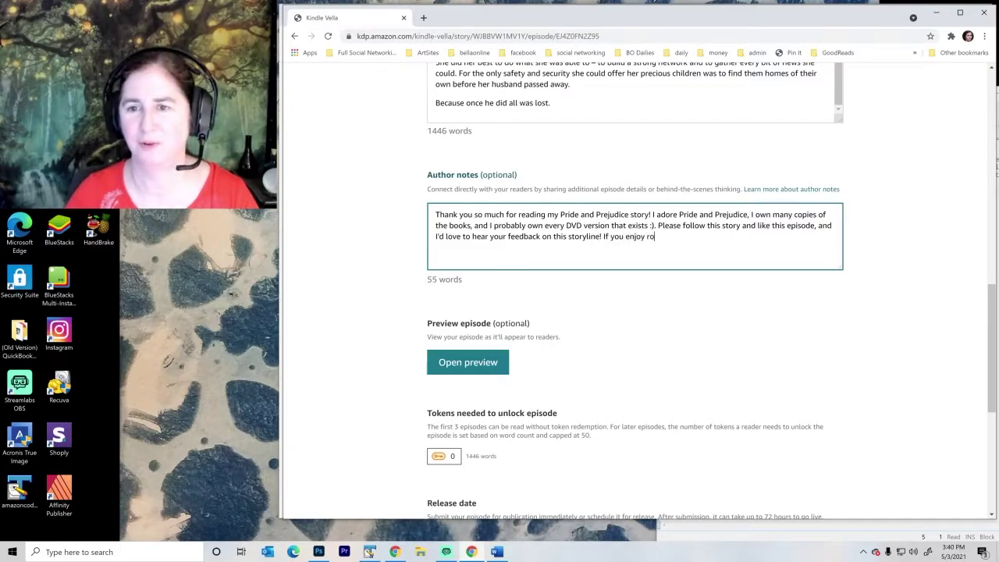
{"action": "type", "text": "mance, I have man"}
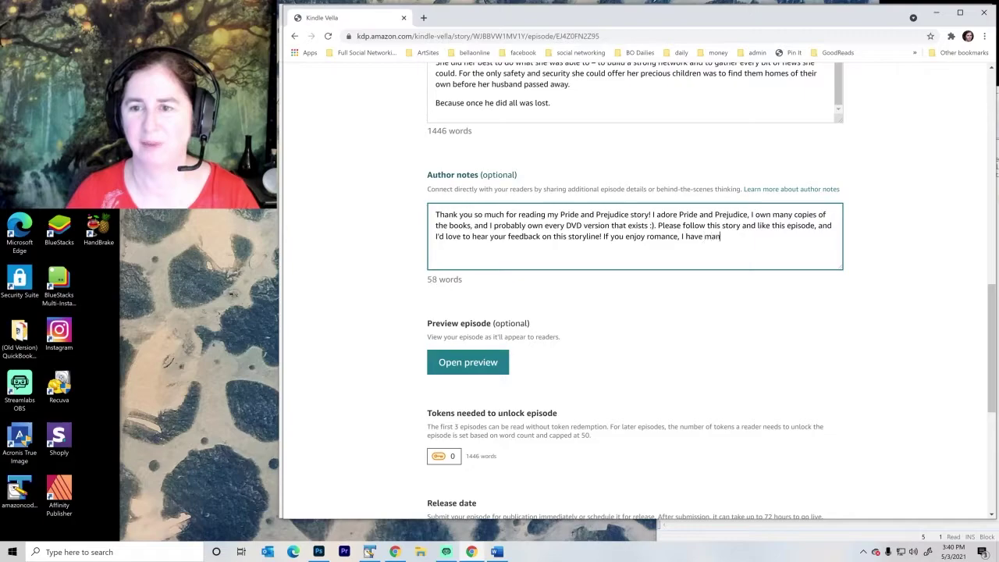
{"action": "type", "text": "y, many romances"}
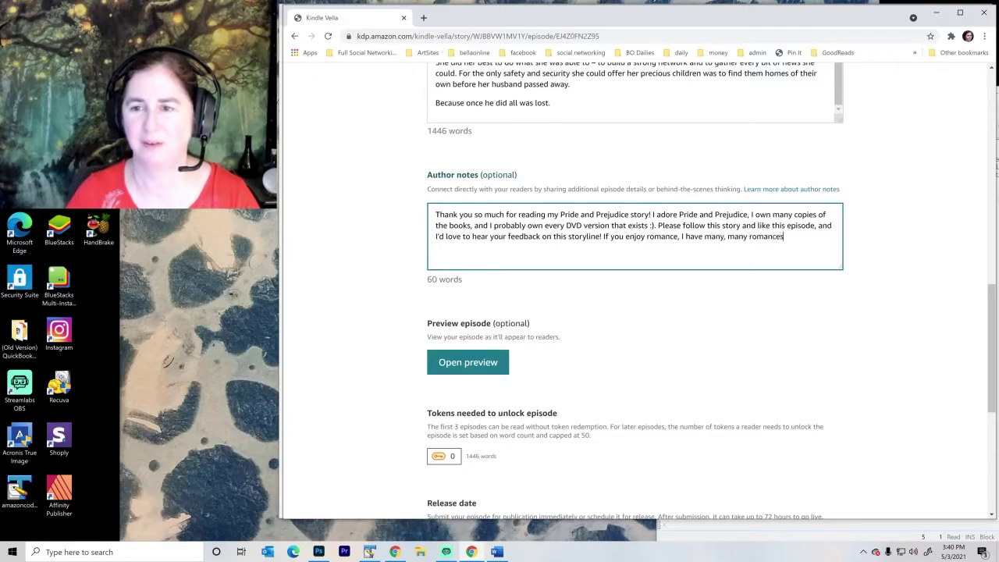
{"action": "type", "text": " on Amazon for you to "}
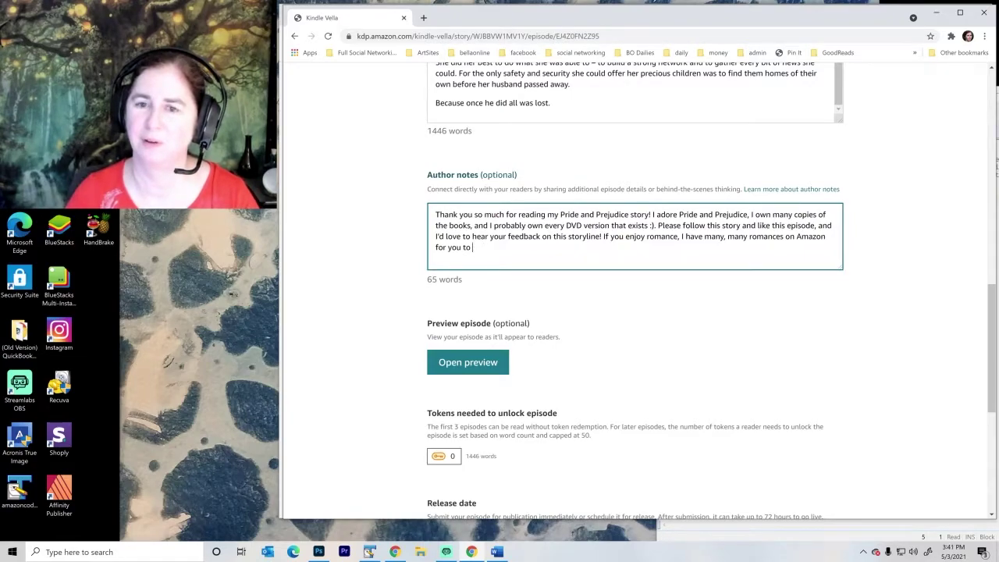
{"action": "type", "text": "renjoy."}
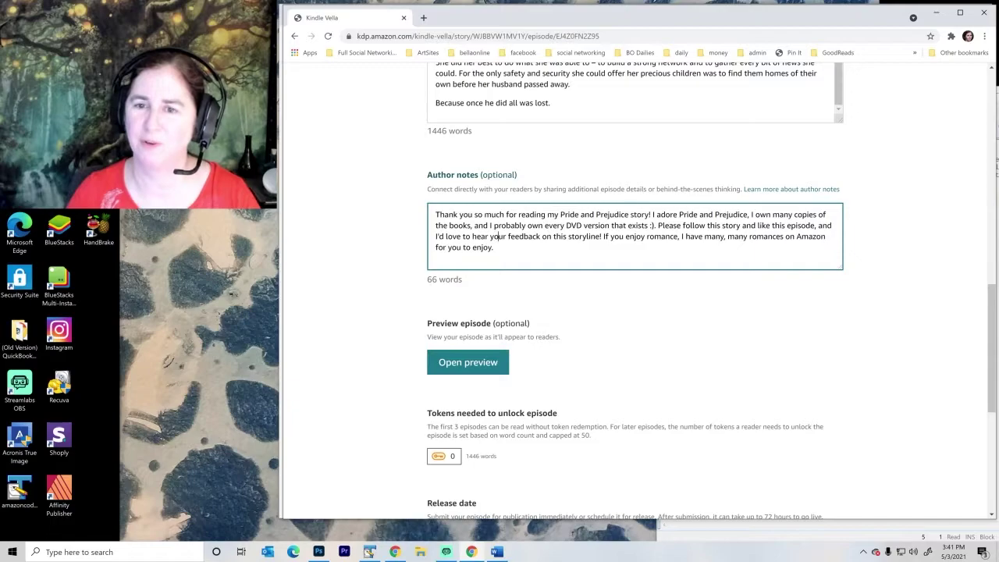
- Replace "enjoy" before "romance" in the author notes with "treasure"
{"action": "double_click", "coordinate": [634, 235]}
{"action": "type", "text": "treas"}
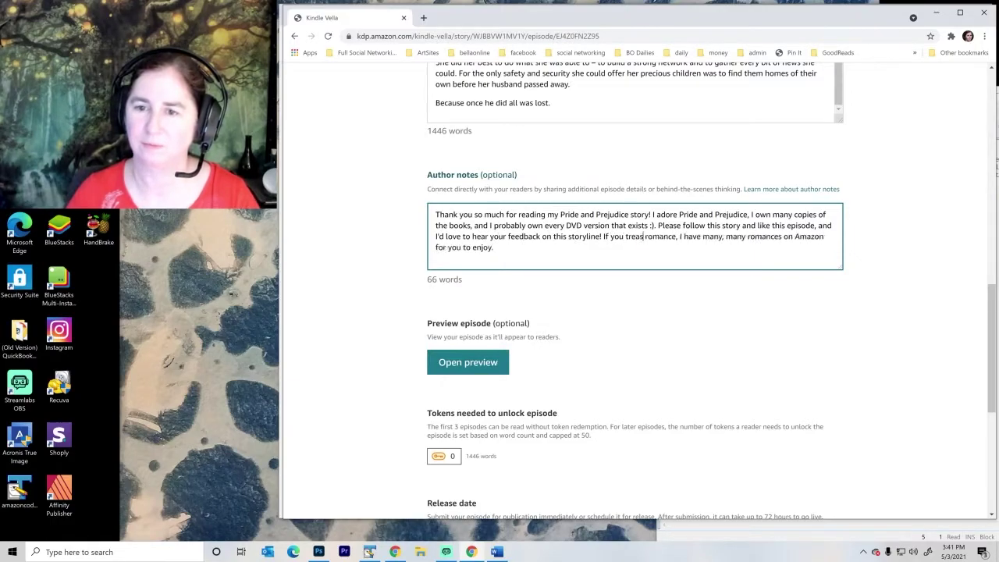
{"action": "type", "text": "ure"}
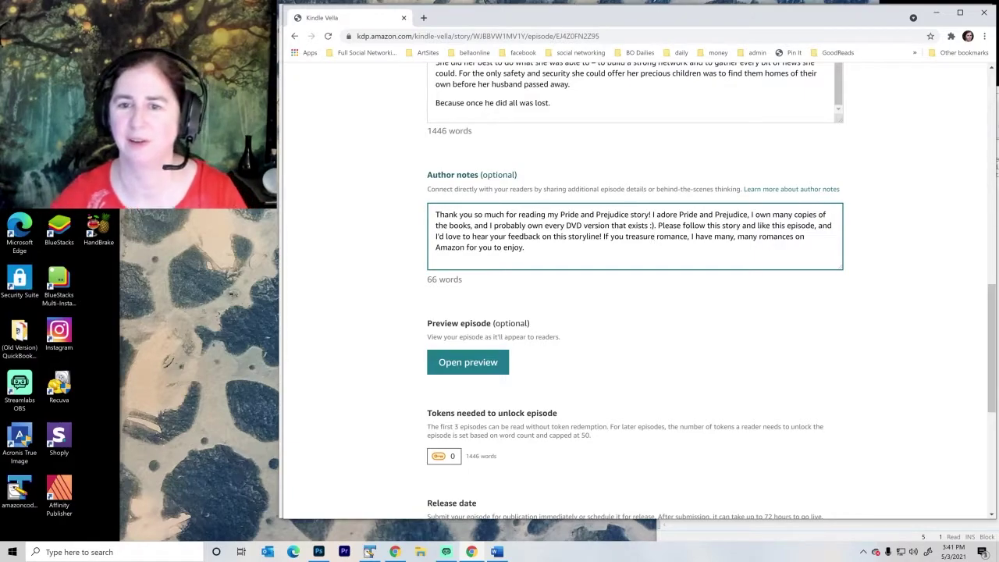
- Replace ", and" after "like this episode" in the author notes with a period so "I'd love" starts its own sentence
{"action": "left_click", "coordinate": [524, 246]}
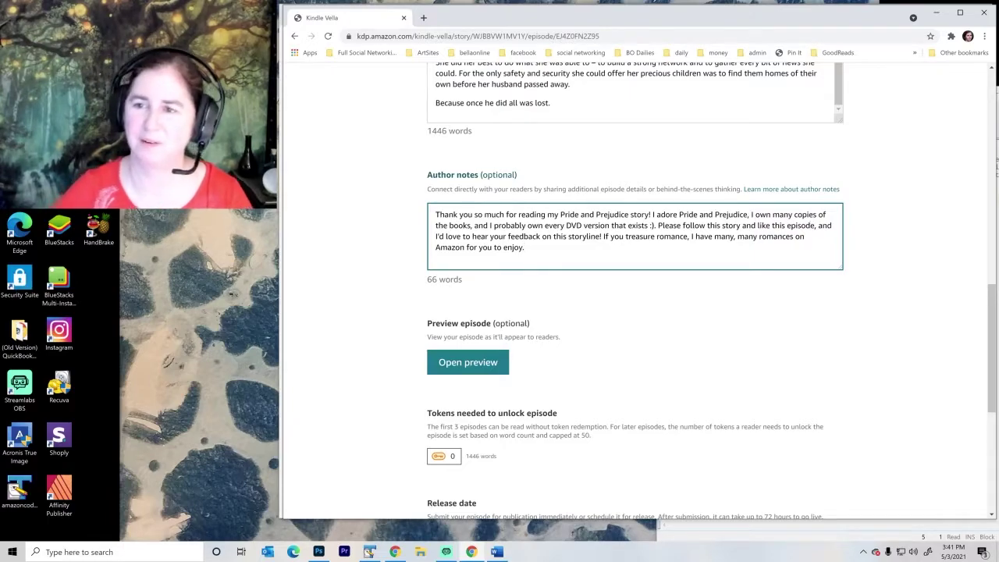
{"action": "type", "text": "."}
{"action": "key", "text": "BackSpace"}
{"action": "key", "text": "Delete"}
{"action": "key", "text": "Delete"}
{"action": "key", "text": "Delete"}
{"action": "key", "text": "Delete"}
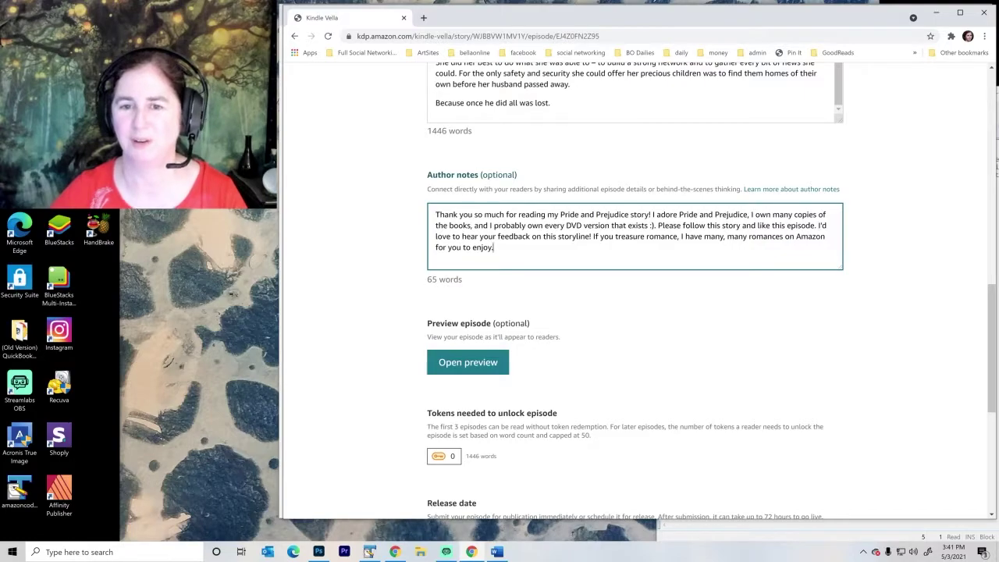
- Copy the full author notes text into the open TextPad document as a backup, and return to the episode's author notes
{"action": "key", "text": "ctrl+a"}
{"action": "key", "text": "ctrl+c"}
{"action": "left_click", "coordinate": [369, 551]}
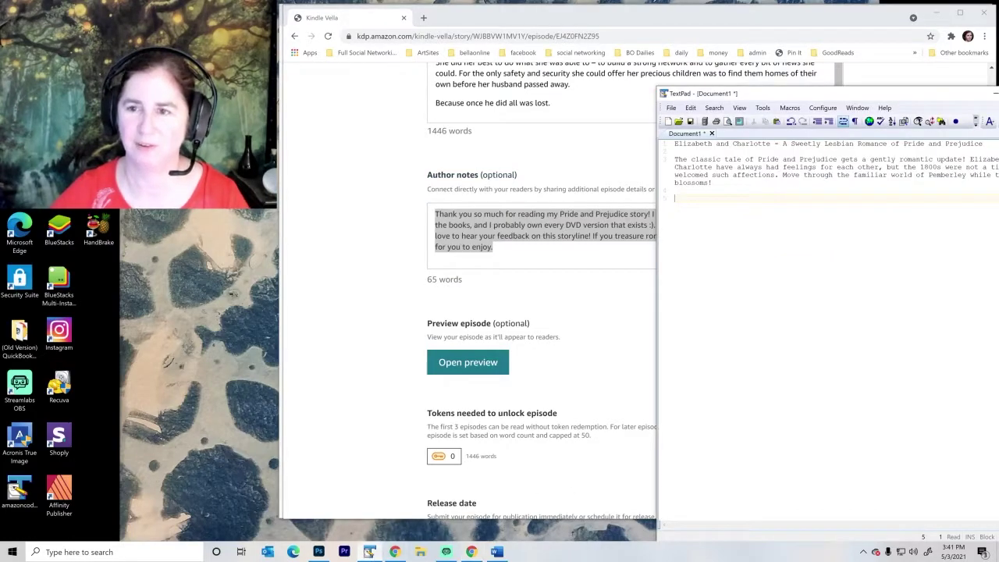
{"action": "key", "text": "ctrl+v"}
{"action": "left_click", "coordinate": [493, 248]}
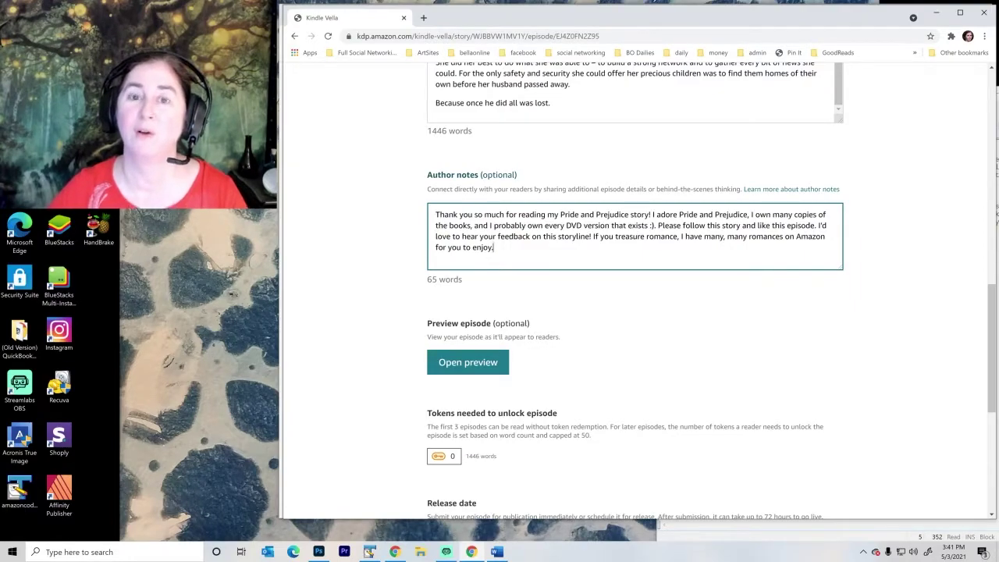
- Preview Episode 1 from its title through to the closing author's note, and close the preview
{"action": "scroll", "coordinate": [587, 321], "scroll_direction": "down", "scroll_amount": 1}
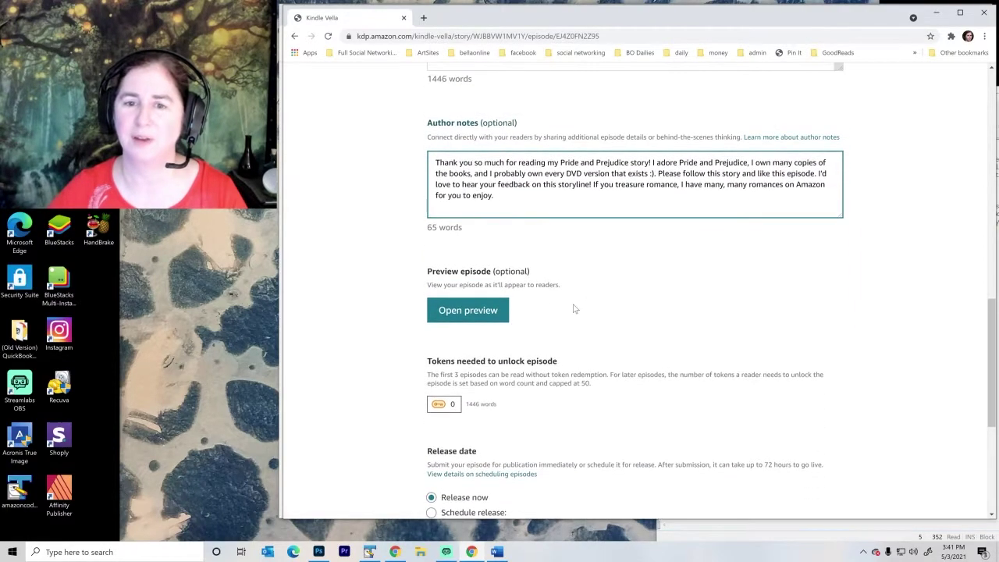
{"action": "left_click", "coordinate": [470, 311]}
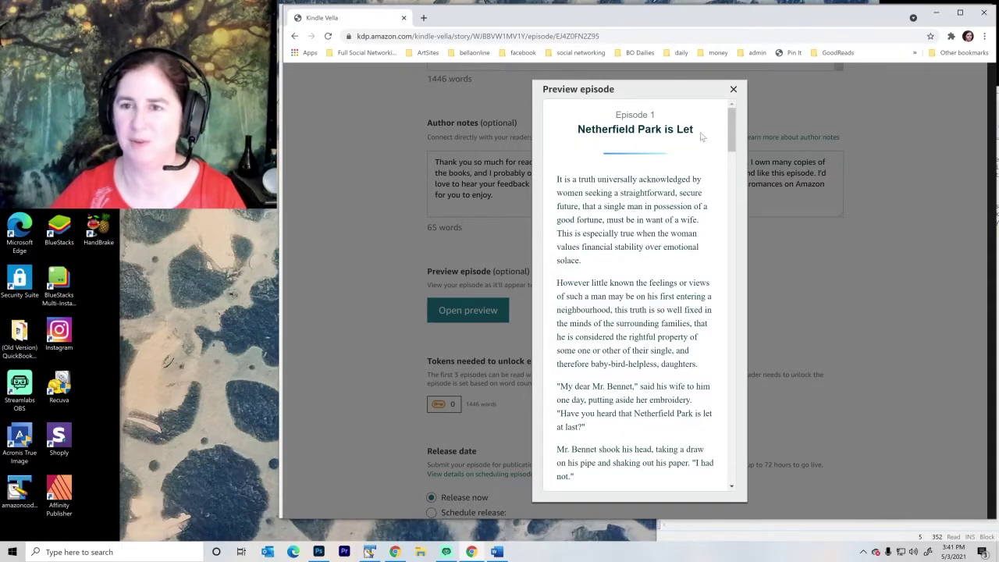
{"action": "left_click_drag", "start_coordinate": [731, 137], "coordinate": [716, 480]}
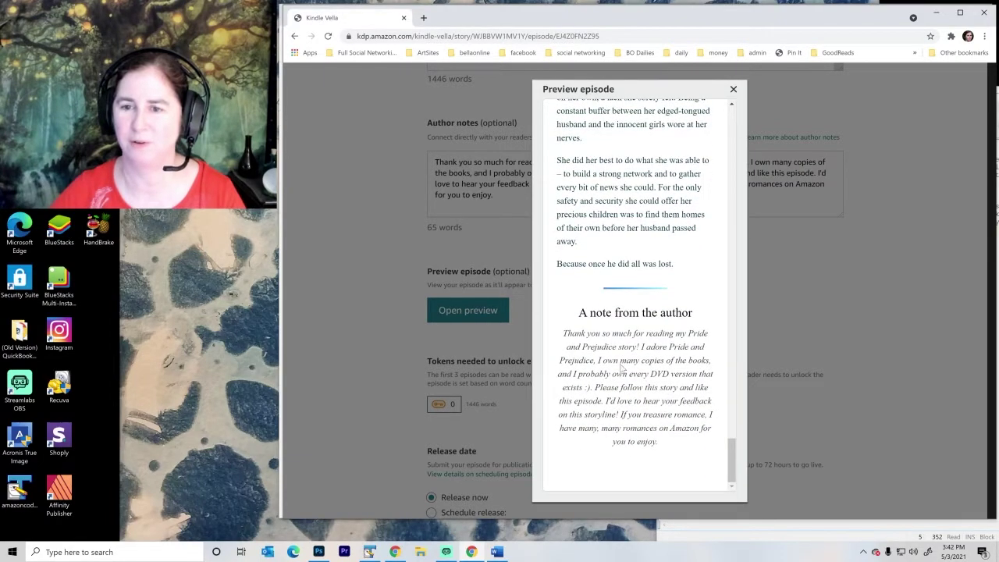
{"action": "left_click", "coordinate": [733, 90]}
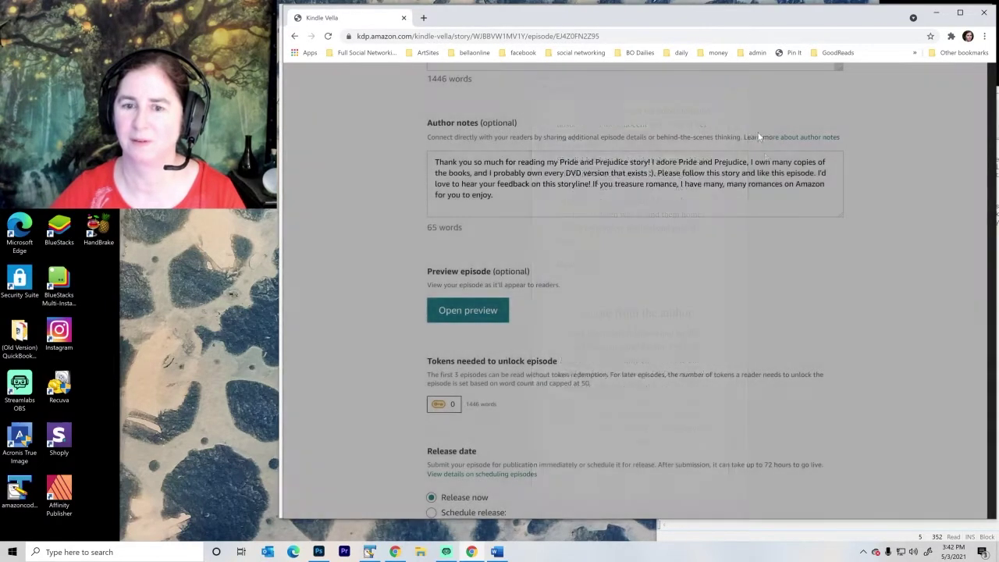
- Save Episode 1 as a draft without publishing it, and return to the Kindle Vella Library
{"action": "scroll", "coordinate": [780, 304], "scroll_direction": "down", "scroll_amount": 3}
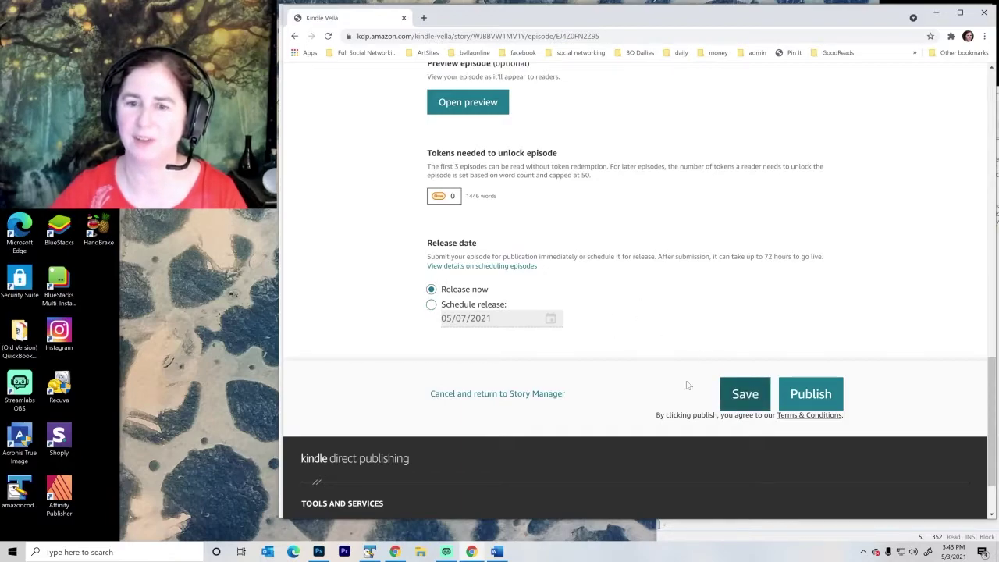
{"action": "left_click", "coordinate": [745, 398]}
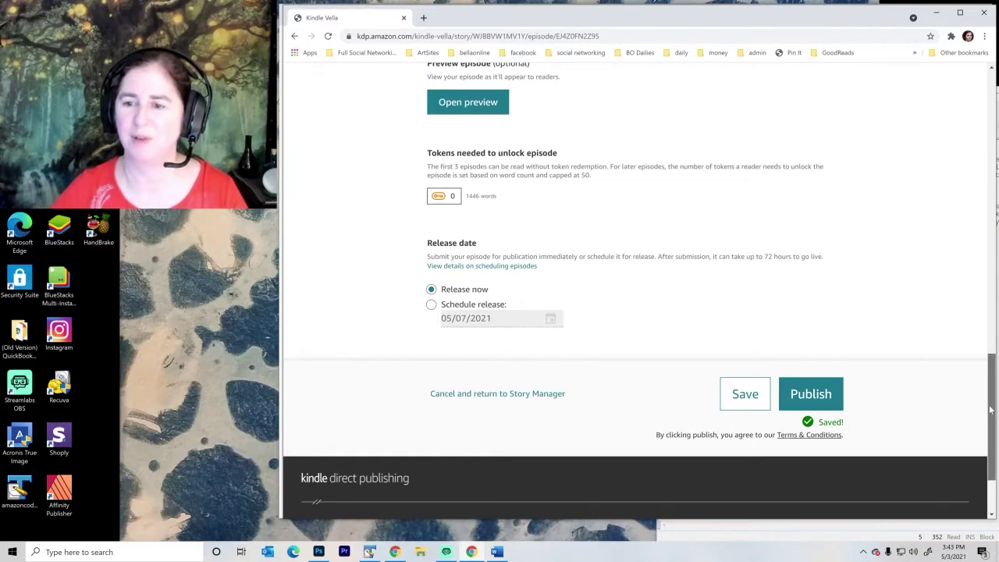
{"action": "left_click_drag", "start_coordinate": [989, 409], "coordinate": [989, 78]}
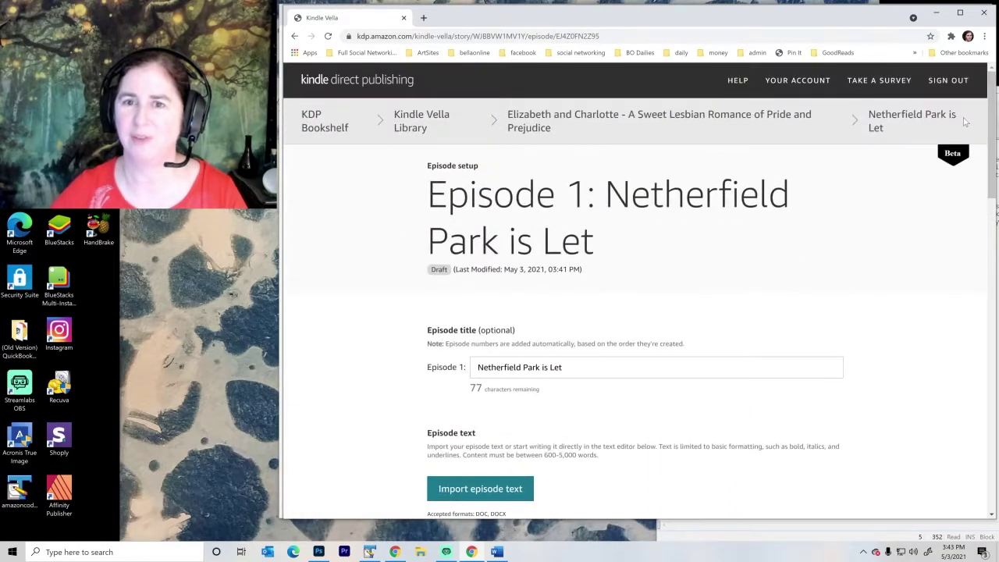
{"action": "left_click", "coordinate": [410, 122]}
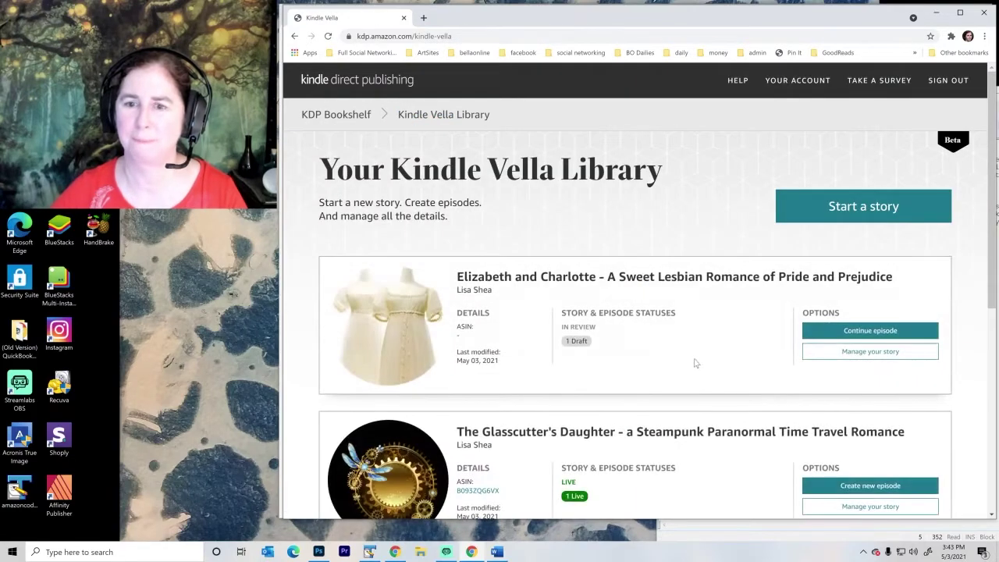
- Open the management page of the "Elizabeth and Charlotte" story and review its details and episode list
{"action": "scroll", "coordinate": [664, 357], "scroll_direction": "down", "scroll_amount": 1}
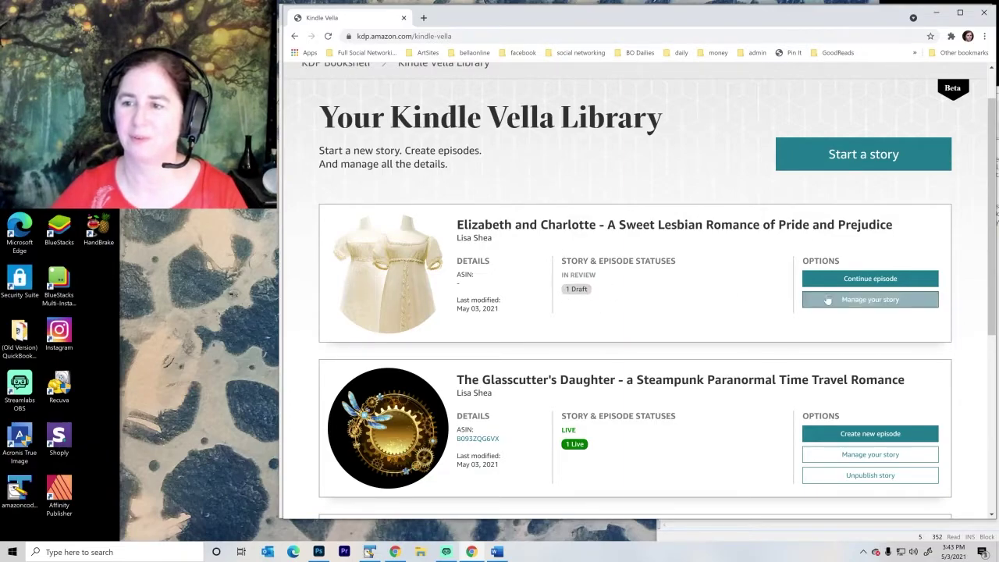
{"action": "left_click", "coordinate": [854, 301]}
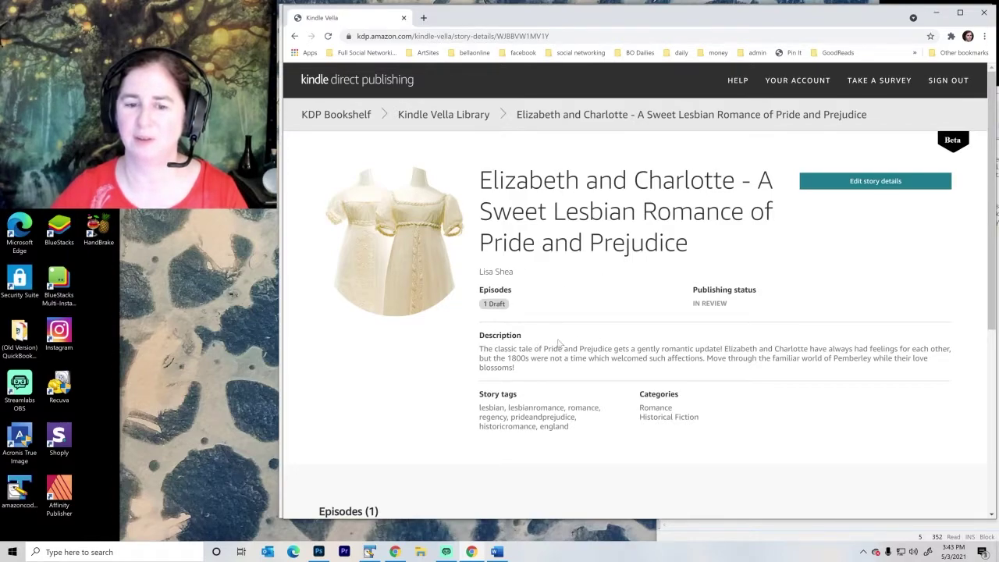
{"action": "scroll", "coordinate": [559, 343], "scroll_direction": "down", "scroll_amount": 2}
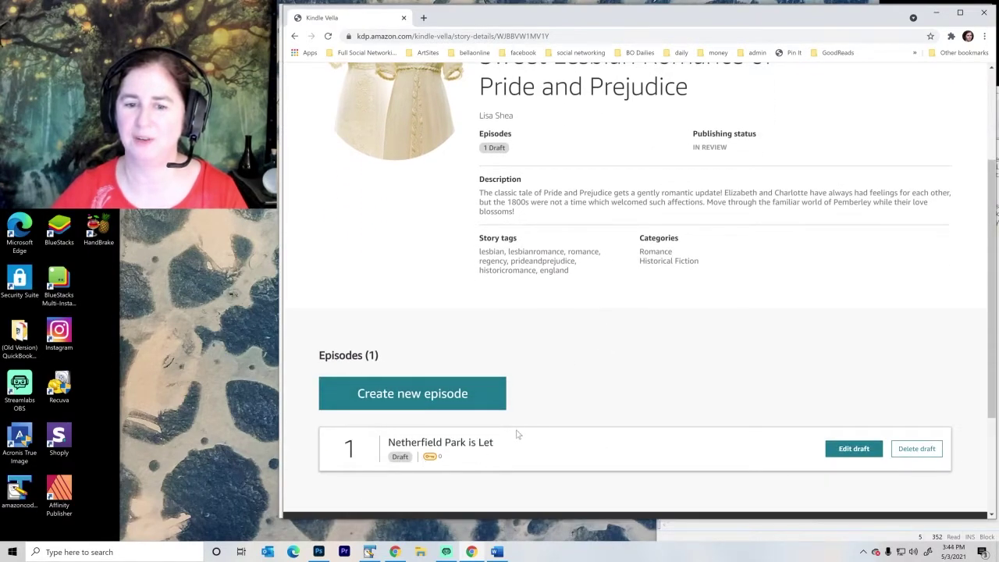
{"action": "scroll", "coordinate": [515, 421], "scroll_direction": "down", "scroll_amount": 1}
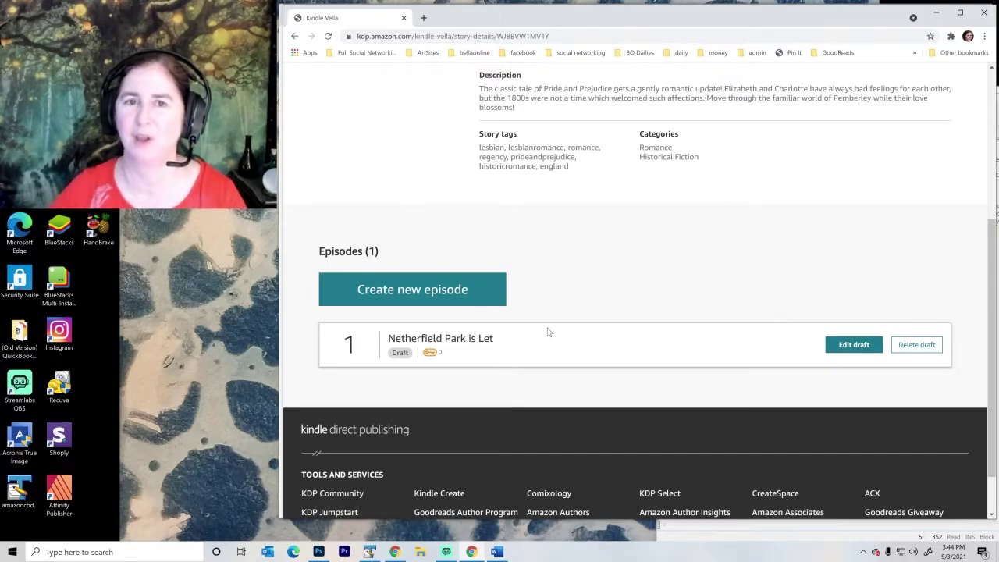
{"action": "scroll", "coordinate": [543, 328], "scroll_direction": "up", "scroll_amount": 4}
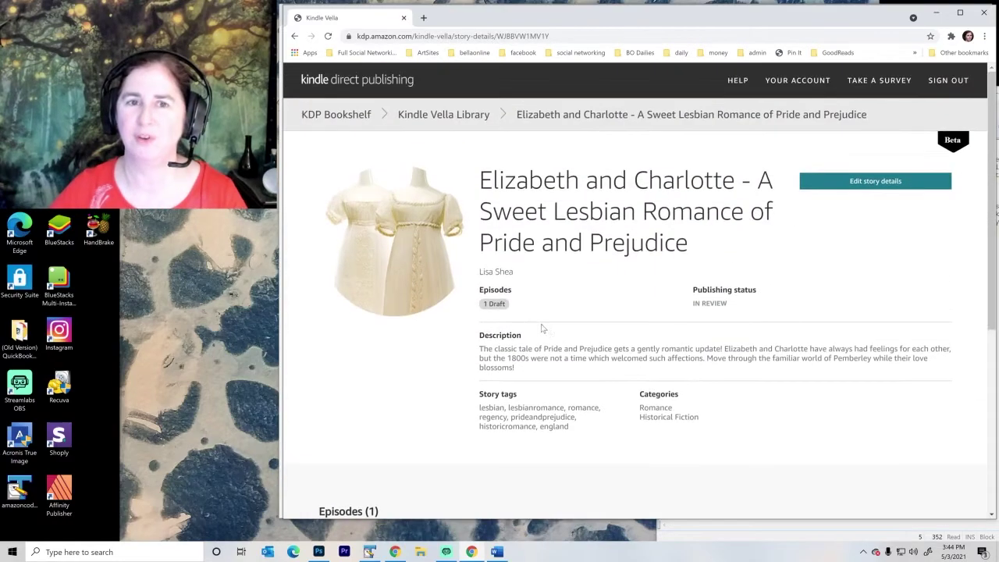
- Go back to the library and open the management page of "Butterfly Beneath The Earth" to examine its episodes and their token costs
{"action": "left_click", "coordinate": [466, 116]}
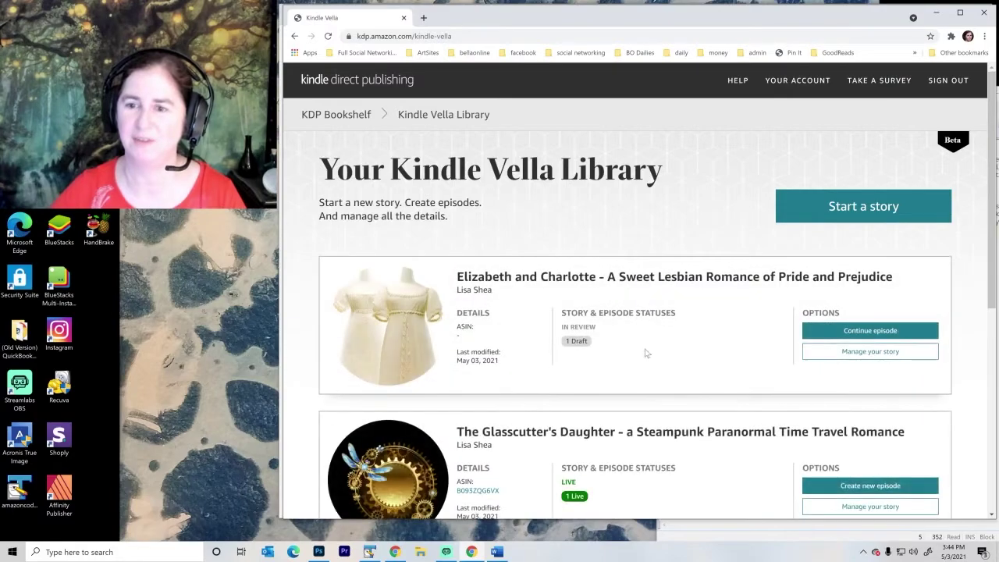
{"action": "scroll", "coordinate": [652, 362], "scroll_direction": "down", "scroll_amount": 3}
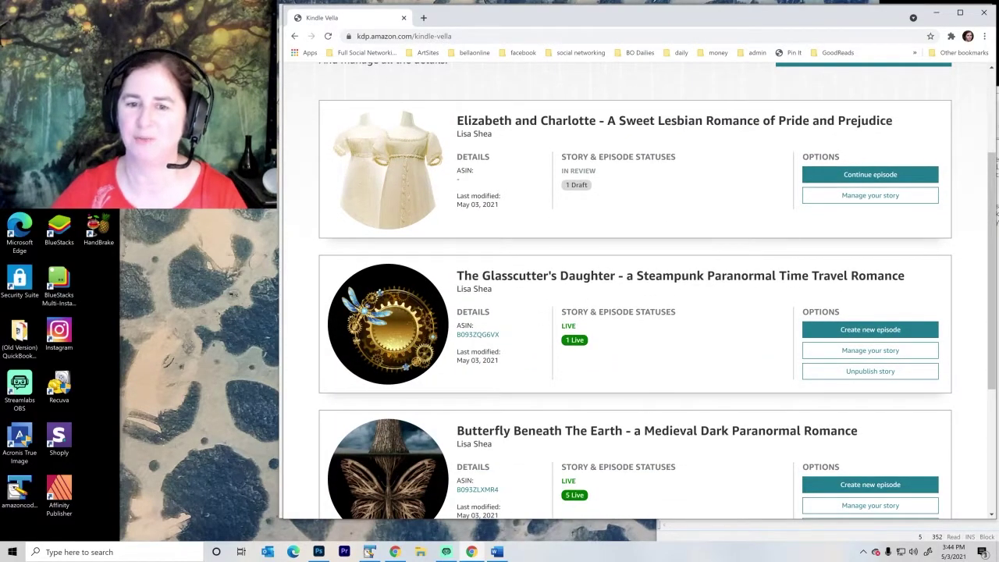
{"action": "scroll", "coordinate": [659, 411], "scroll_direction": "down", "scroll_amount": 2}
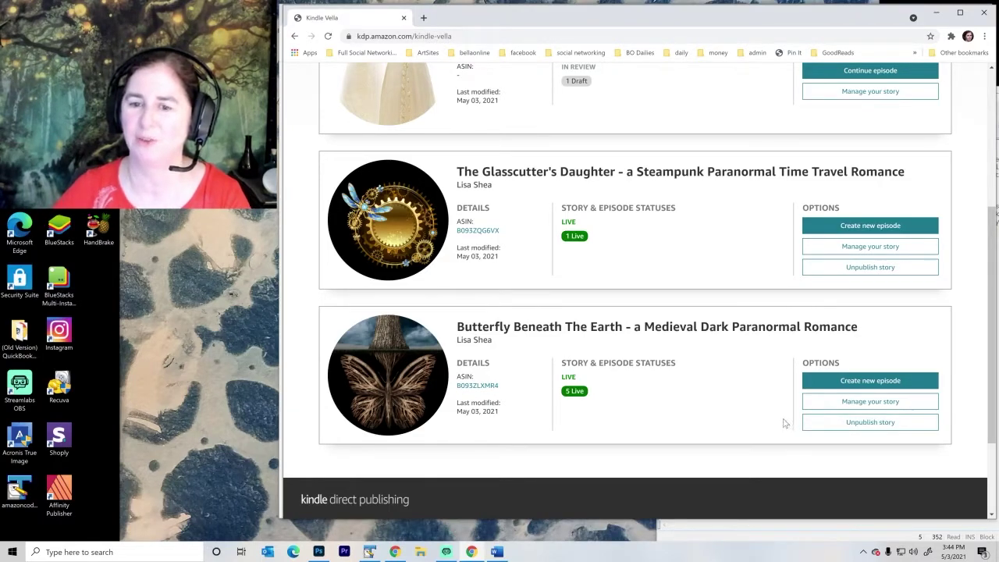
{"action": "left_click", "coordinate": [862, 401]}
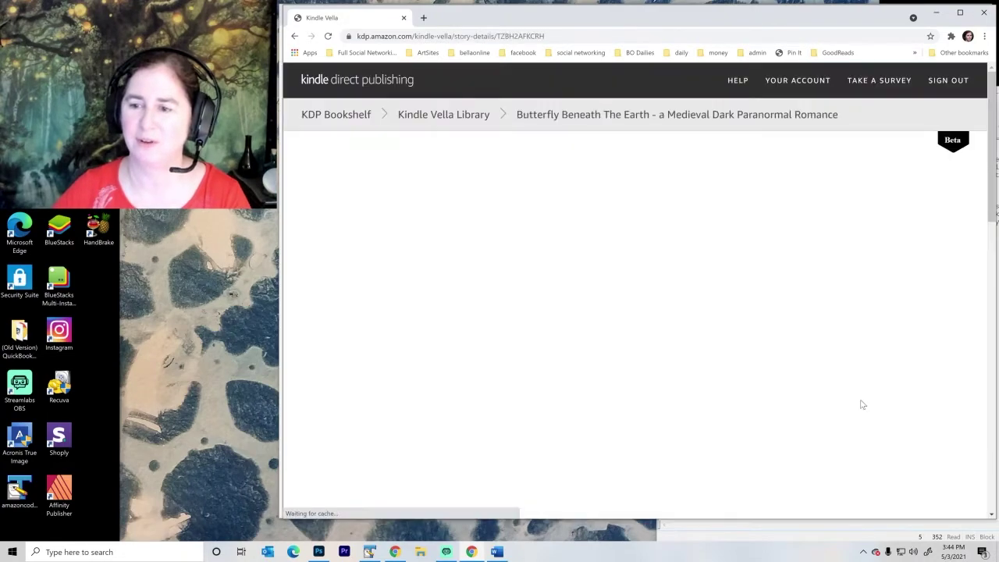
{"action": "scroll", "coordinate": [714, 406], "scroll_direction": "down", "scroll_amount": 5}
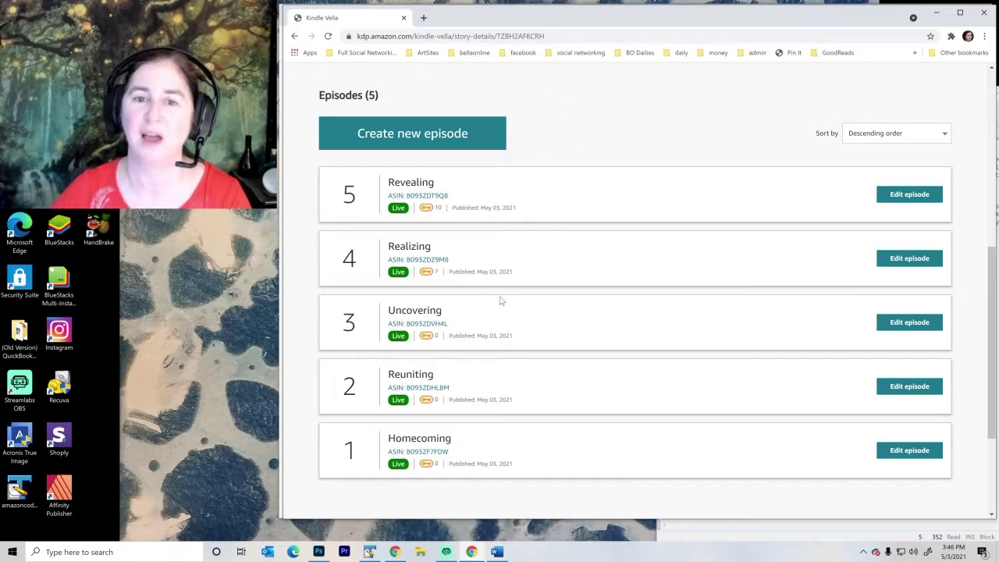
{"action": "scroll", "coordinate": [501, 300], "scroll_direction": "up", "scroll_amount": 1}
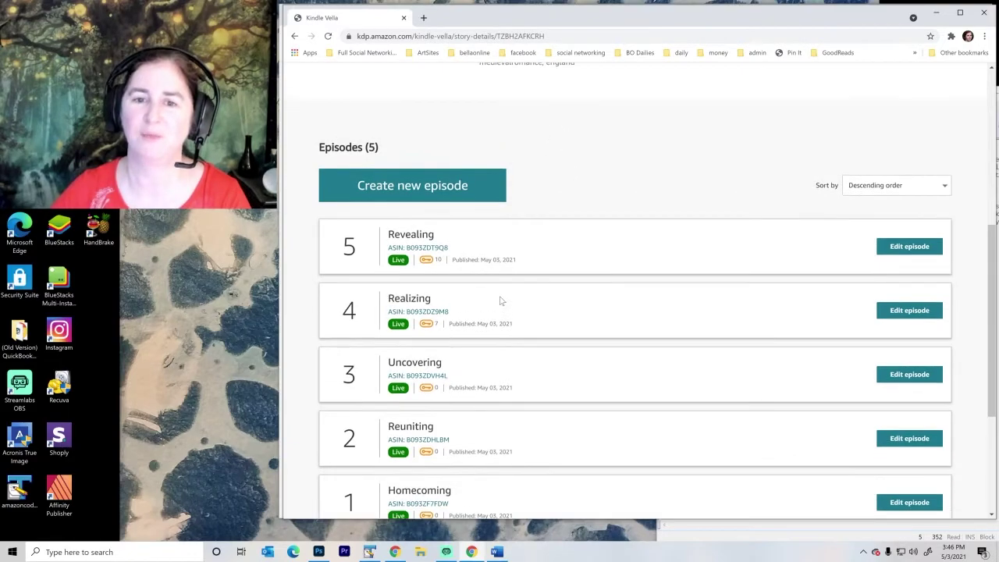
{"action": "scroll", "coordinate": [501, 300], "scroll_direction": "down", "scroll_amount": 1}
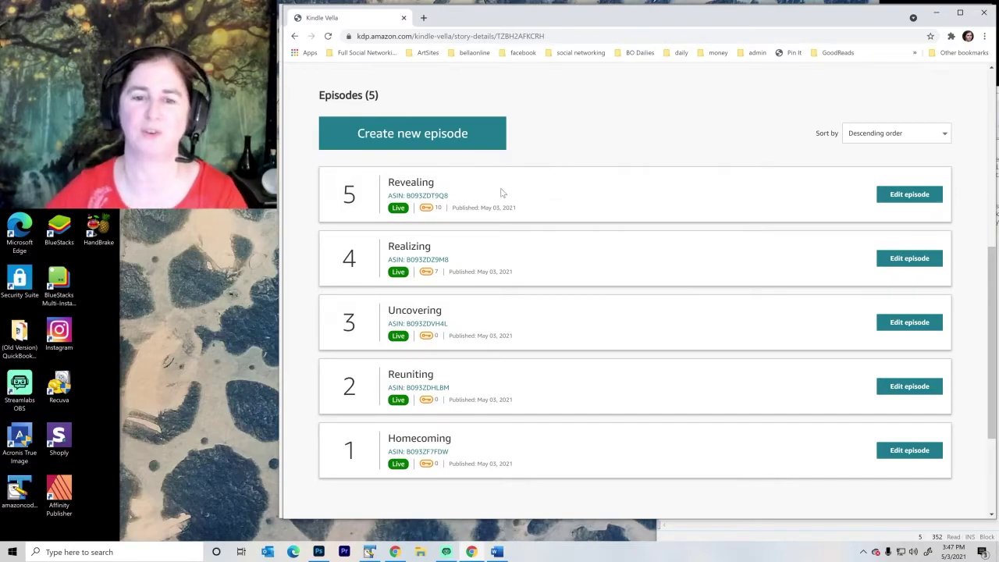
{"action": "scroll", "coordinate": [690, 338], "scroll_direction": "up", "scroll_amount": 5}
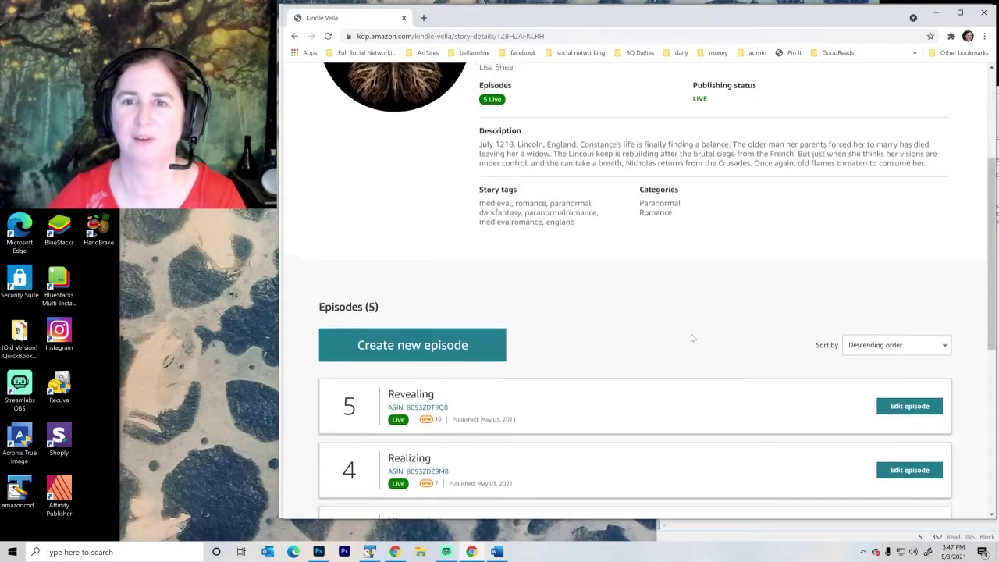
- Return to the Kindle Vella Library and look over the listed stories and their statuses
{"action": "left_click", "coordinate": [460, 118]}
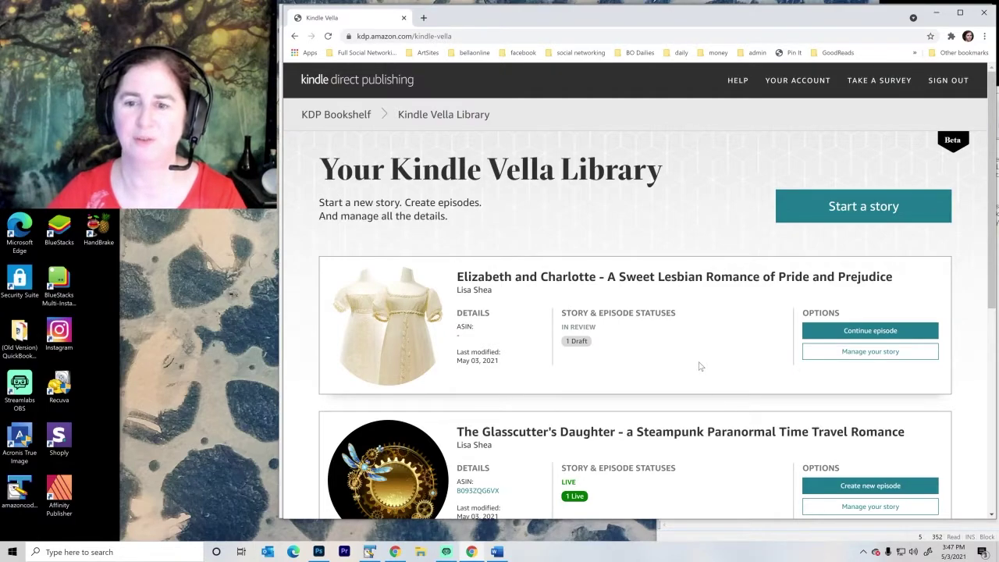
{"action": "scroll", "coordinate": [697, 365], "scroll_direction": "down", "scroll_amount": 3}
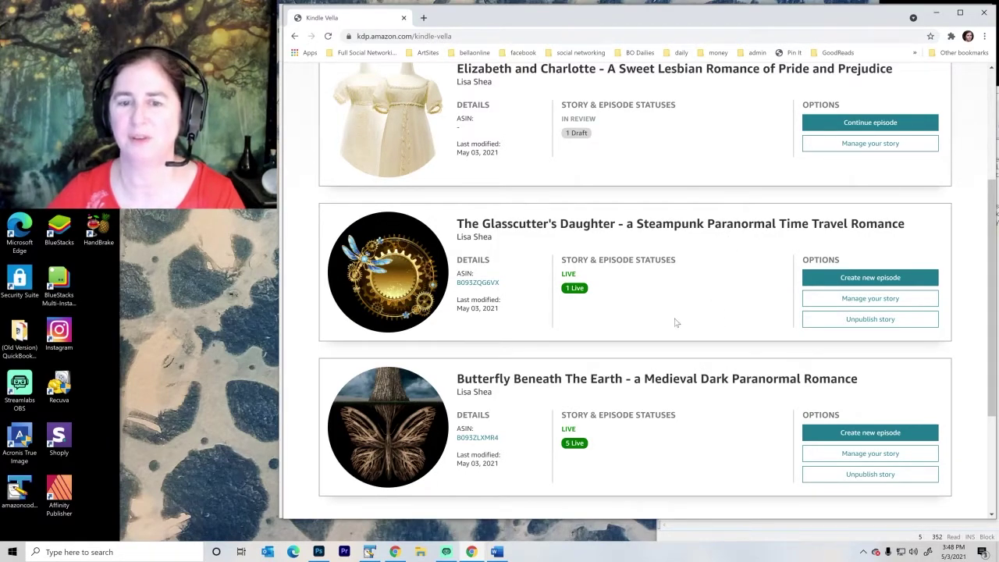
{"action": "scroll", "coordinate": [663, 327], "scroll_direction": "up", "scroll_amount": 1}
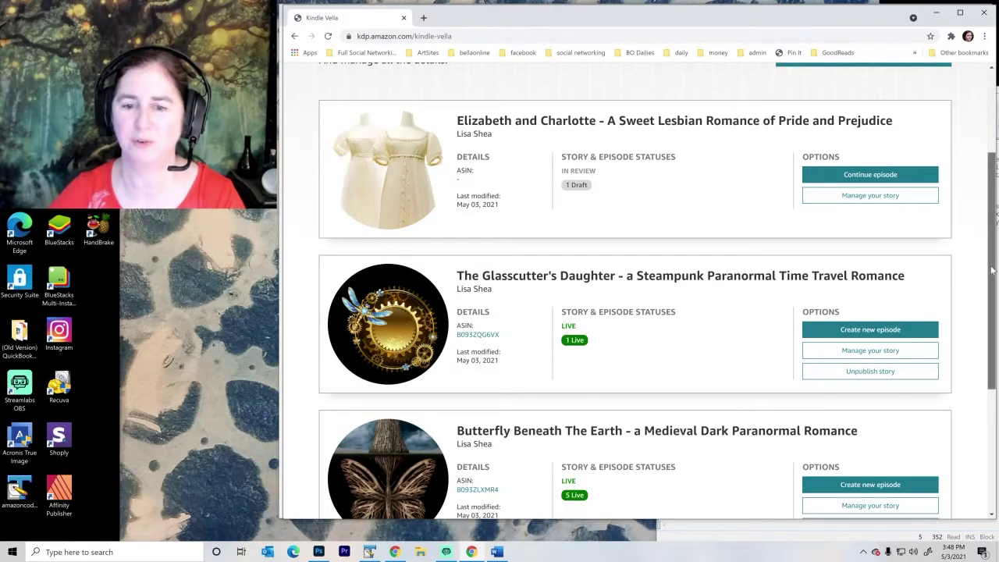
{"action": "left_click_drag", "start_coordinate": [992, 270], "coordinate": [995, 351]}
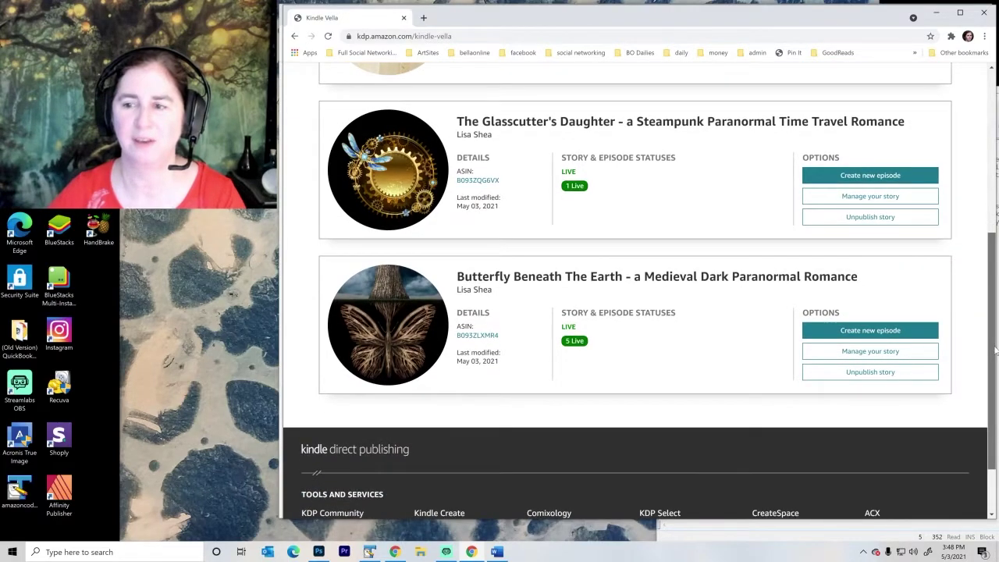
{"action": "left_click_drag", "start_coordinate": [994, 351], "coordinate": [994, 216]}
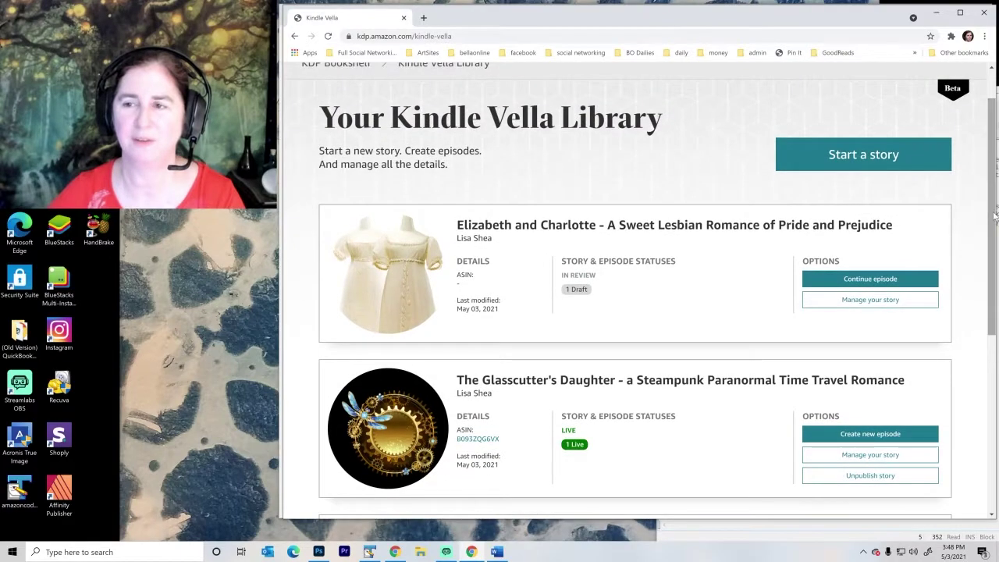